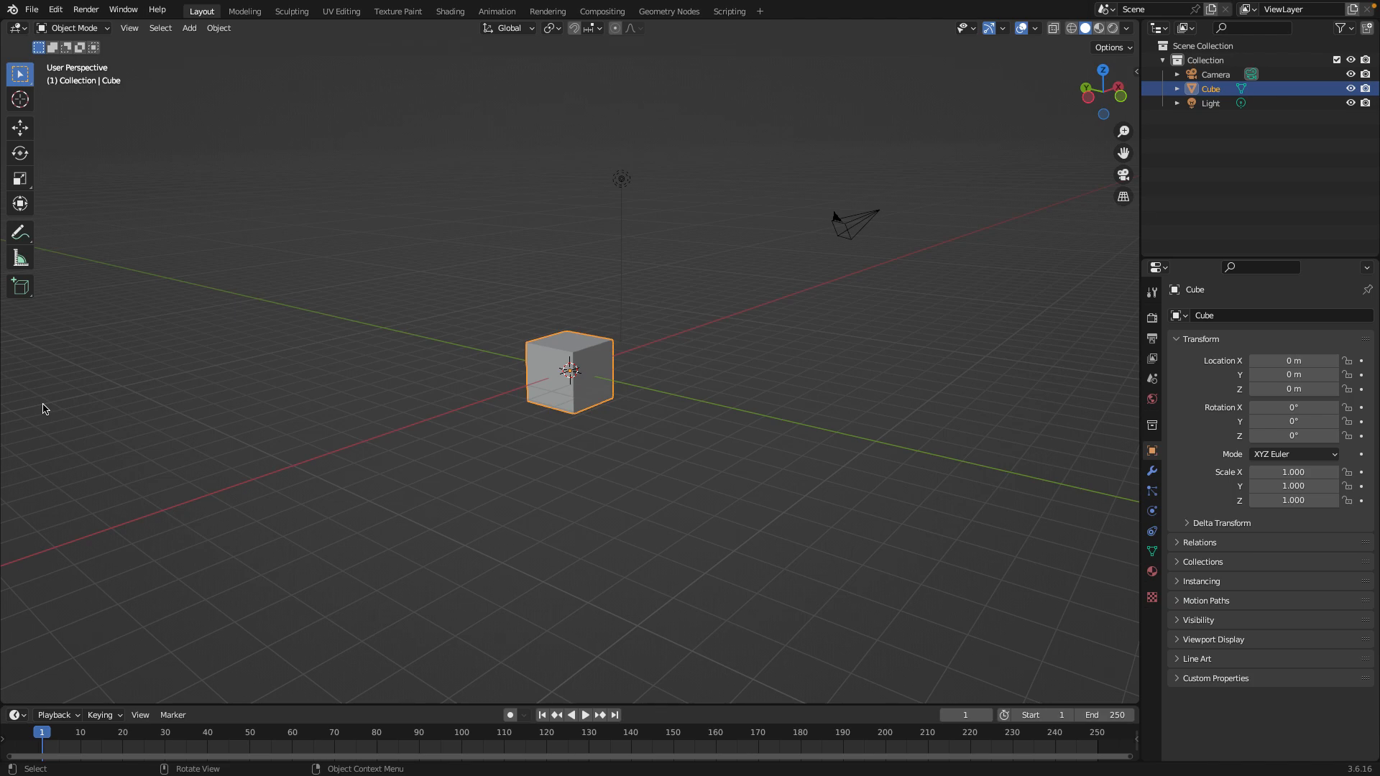
Put the default cube into Edit Mode
{"action": "key", "text": "Tab"}
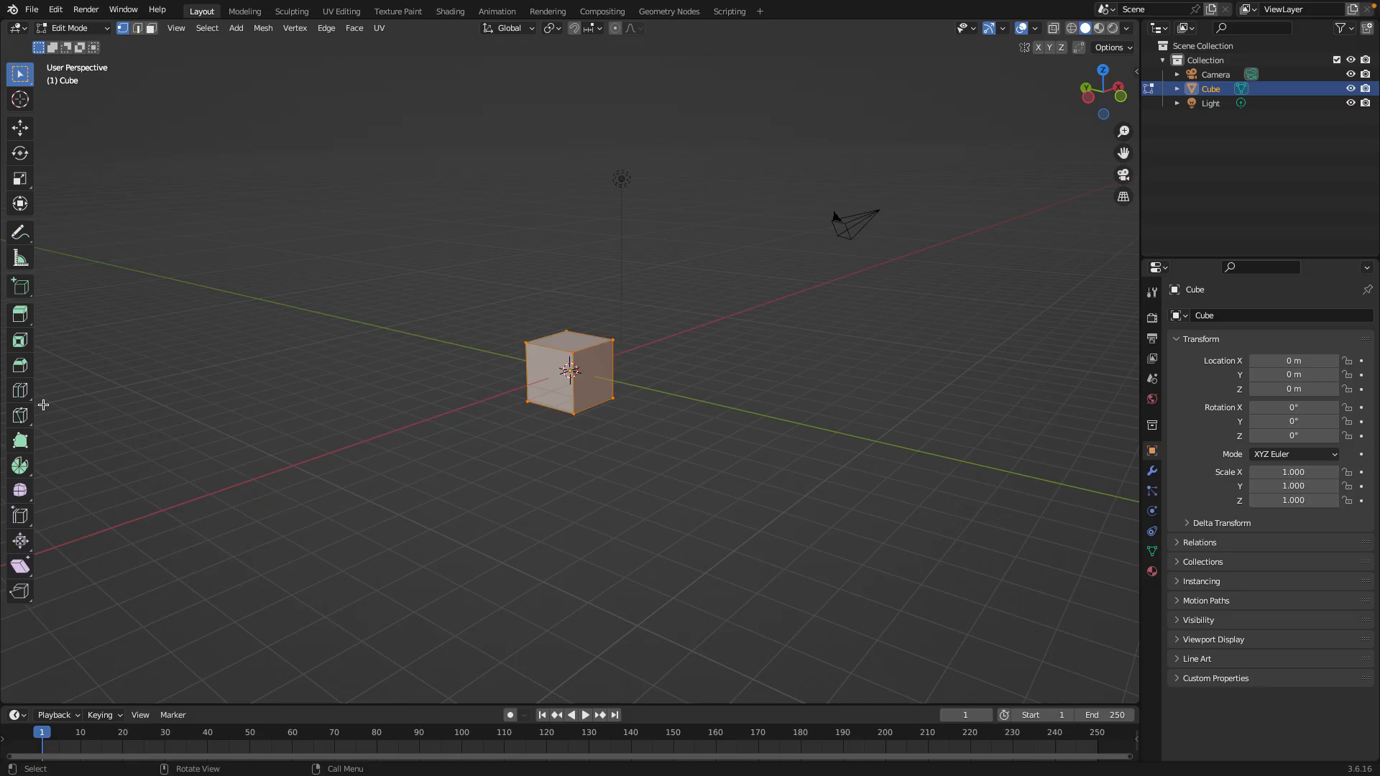
{"action": "key", "text": "Tab"}
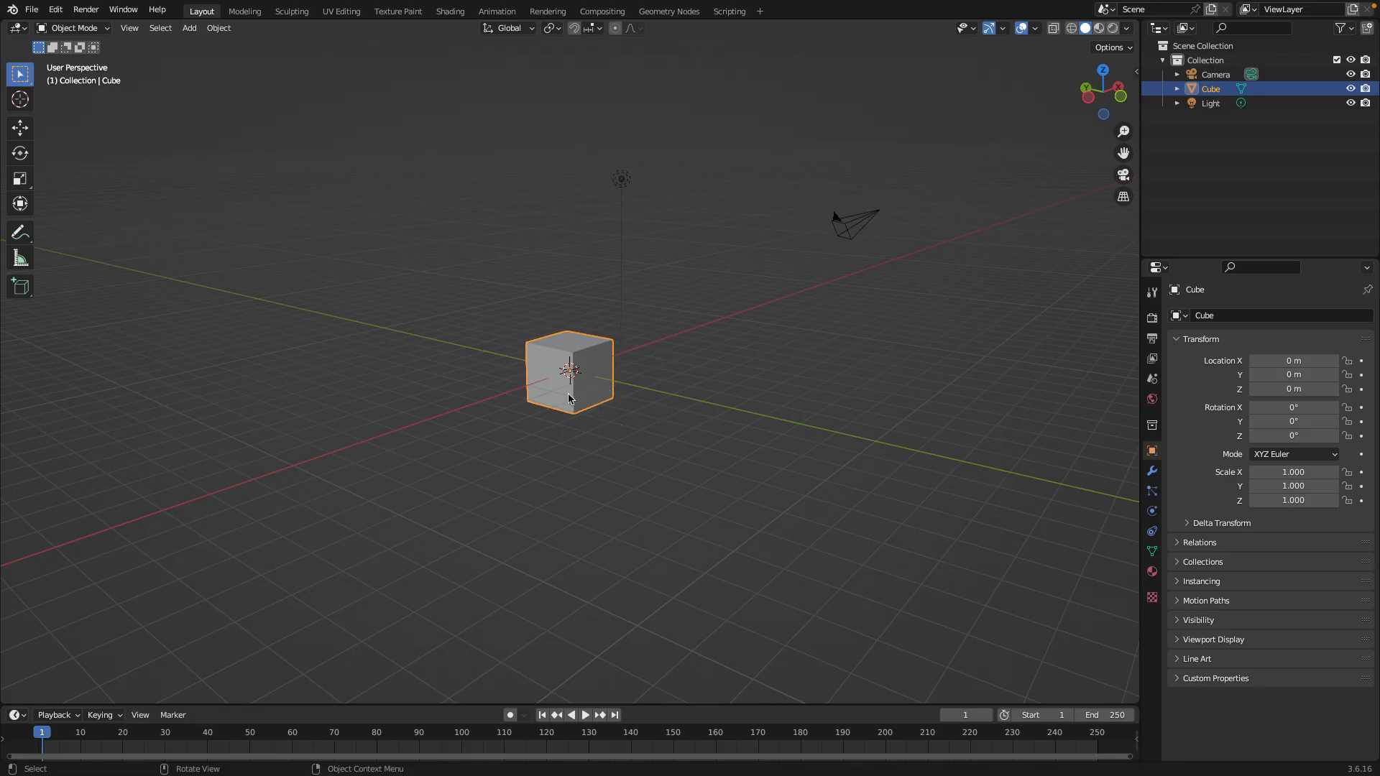
{"action": "left_click", "coordinate": [101, 28]}
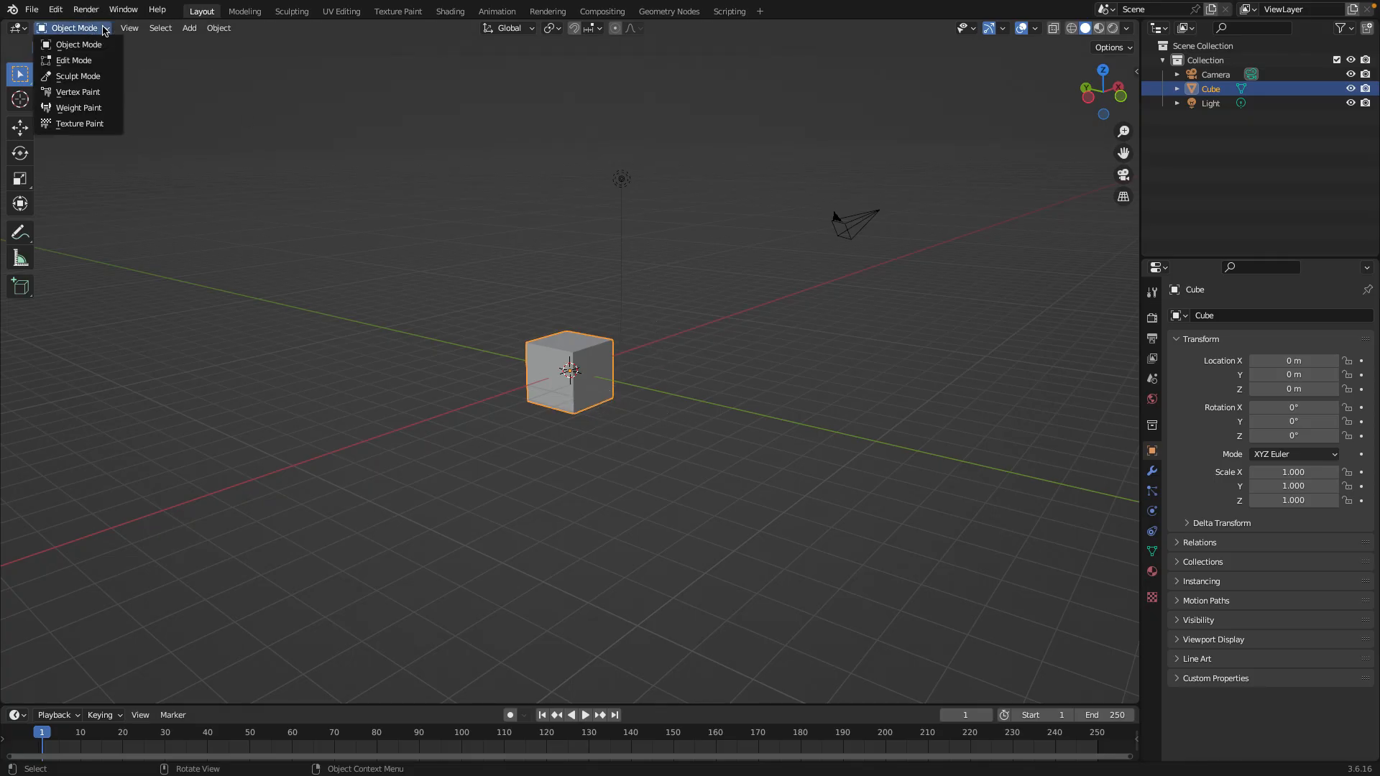
{"action": "left_click", "coordinate": [98, 65]}
Try to move one top corner vertex of the cube outward by about 2.56 m
{"action": "middle_click_drag", "start_coordinate": [158, 111], "coordinate": [462, 388]}
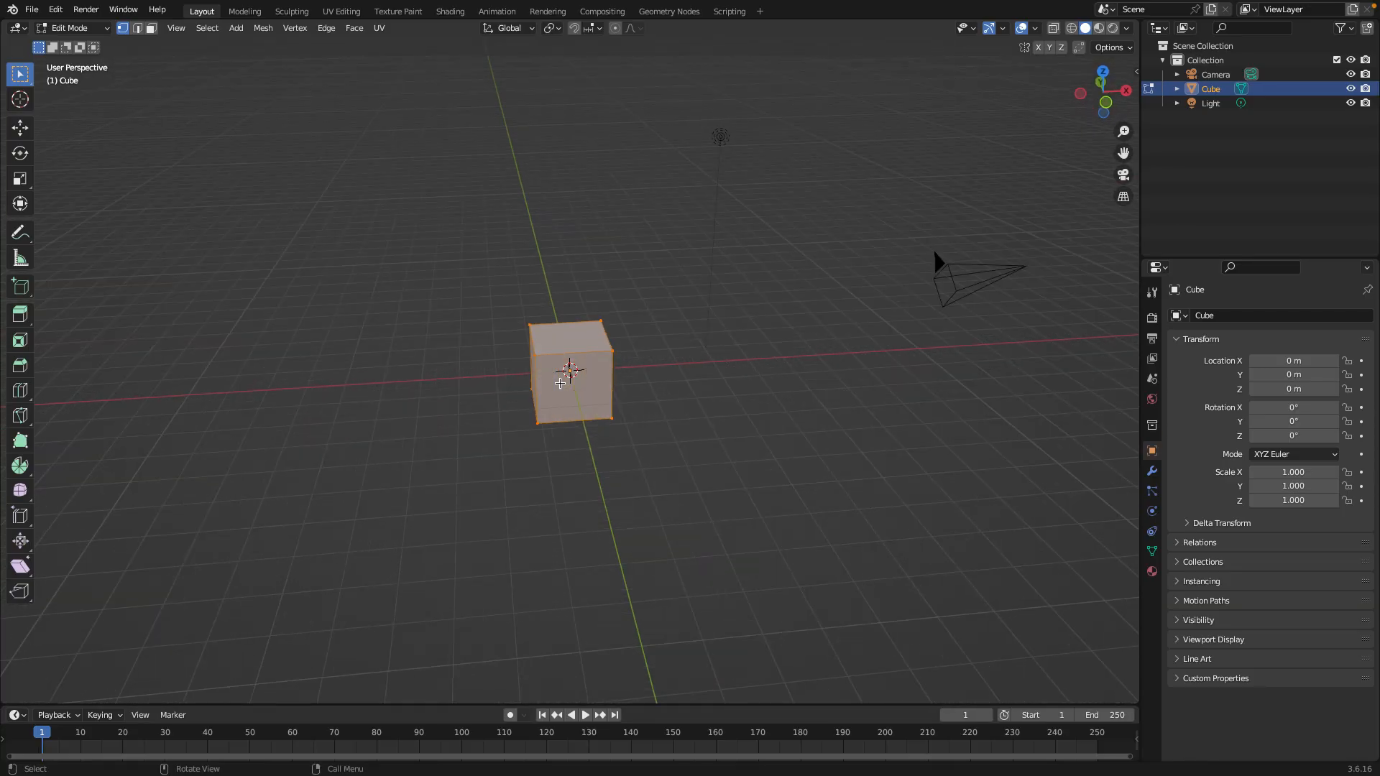
{"action": "scroll", "coordinate": [560, 383], "scroll_direction": "up", "scroll_amount": 4}
{"action": "middle_click_drag", "start_coordinate": [631, 376], "coordinate": [591, 381]}
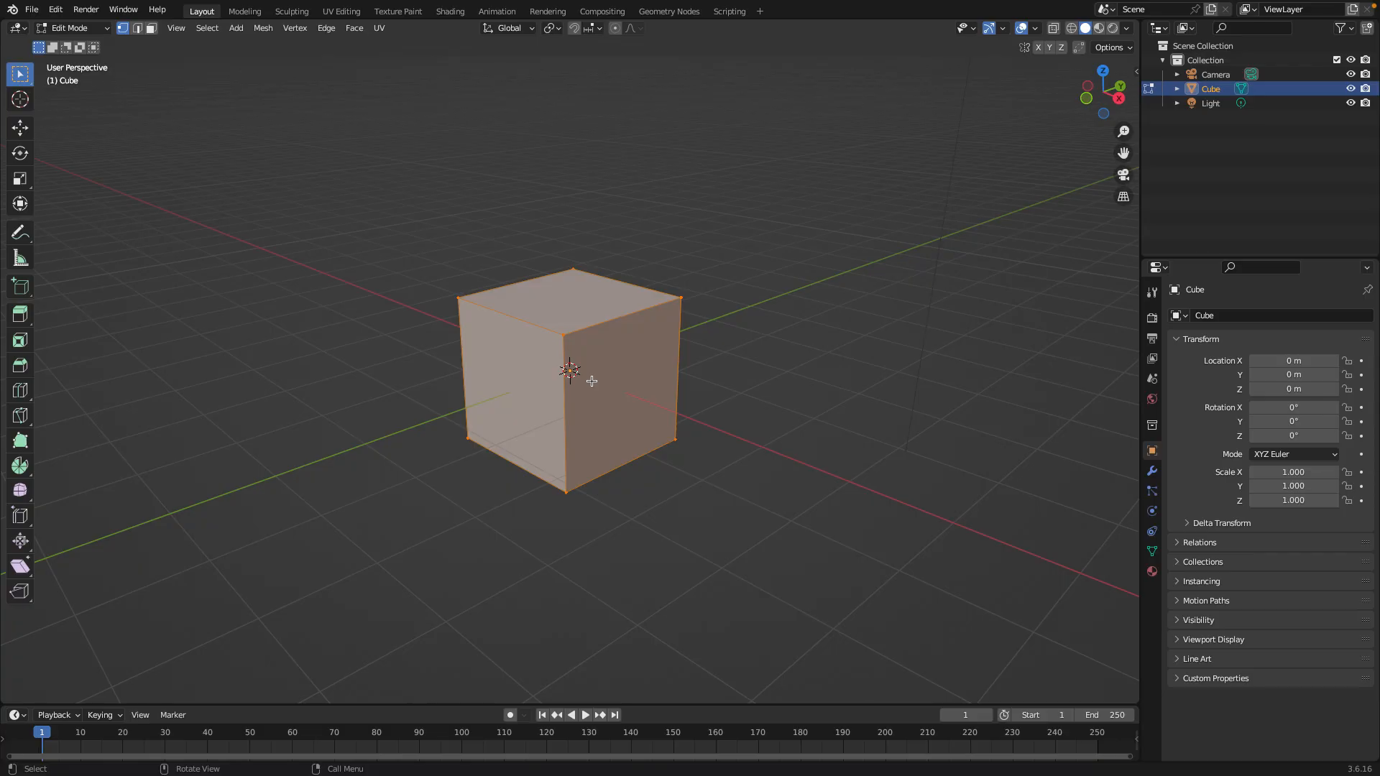
{"action": "left_click", "coordinate": [686, 297]}
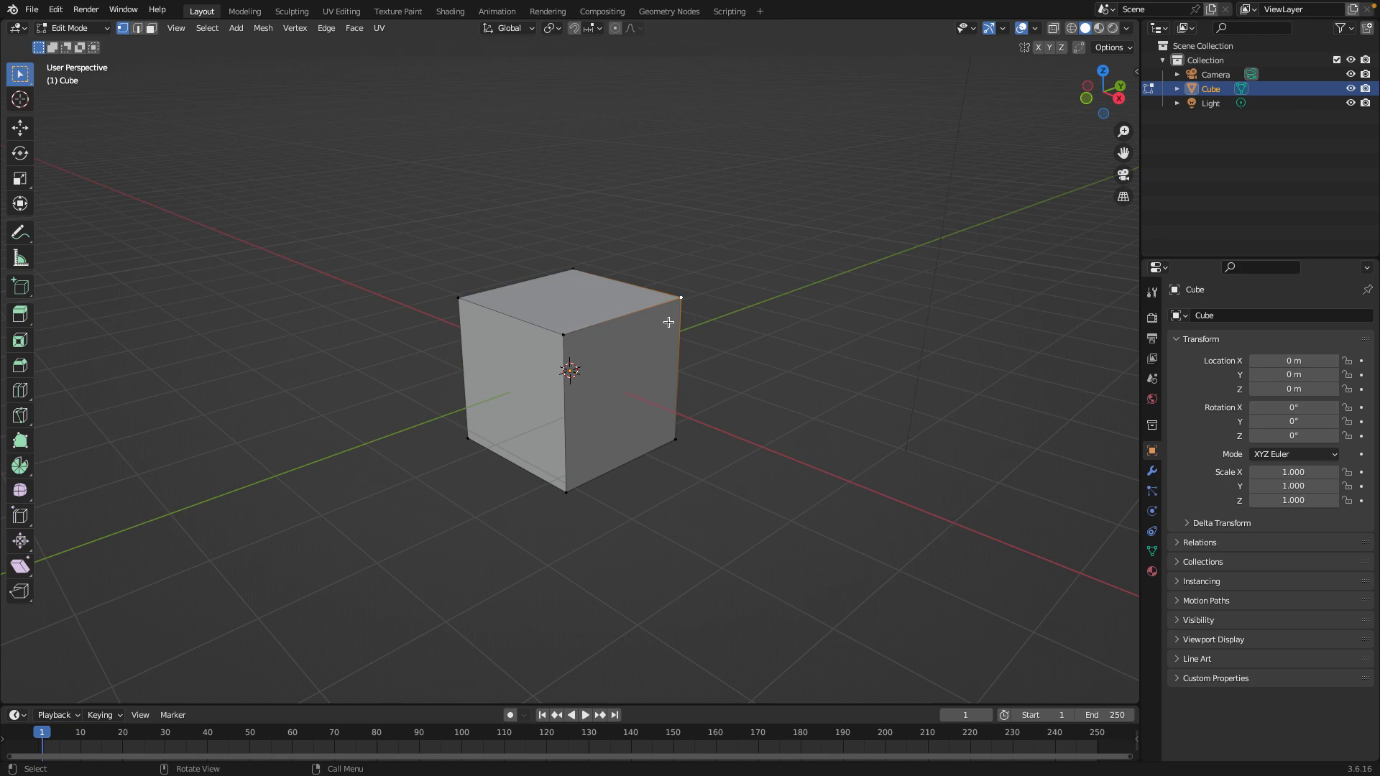
{"action": "key", "text": "g"}
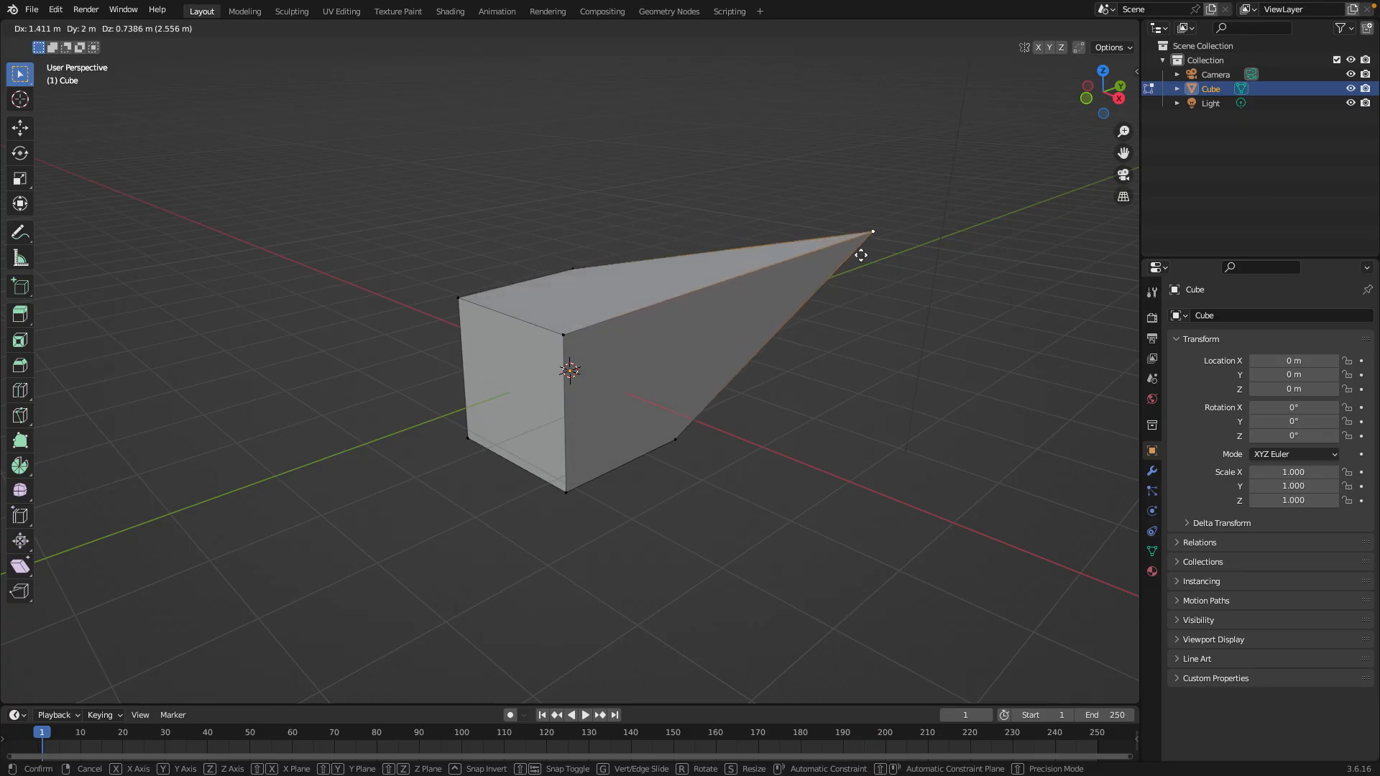
{"action": "left_click", "coordinate": [861, 255]}
{"action": "middle_click_drag", "start_coordinate": [868, 299], "coordinate": [762, 318]}
{"action": "key", "text": "ctrl+z"}
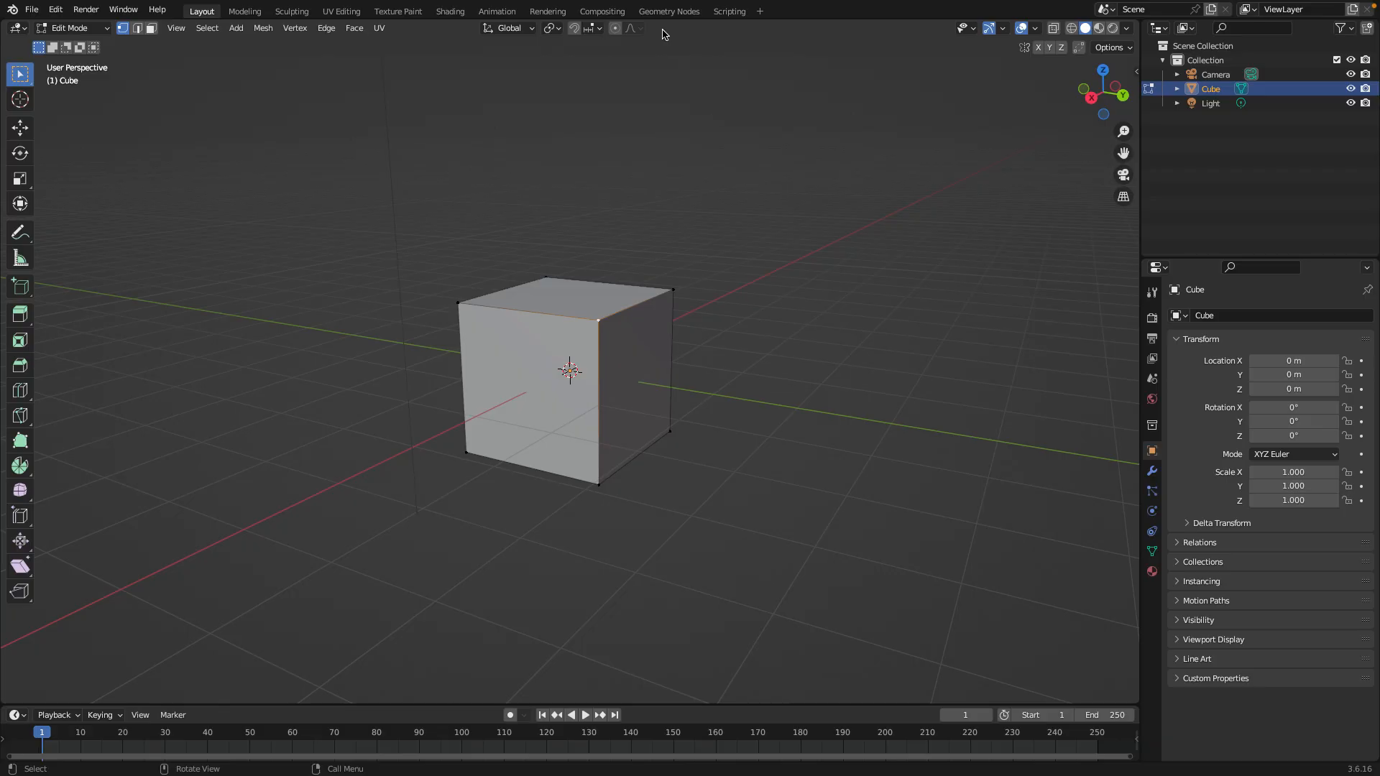
Change to edge selection and move the cube's top side edge slightly outward
{"action": "left_click", "coordinate": [137, 28]}
{"action": "key", "text": "g"}
{"action": "mouse_move", "coordinate": [705, 323]}
{"action": "middle_mouse_down"}
{"action": "mouse_move", "coordinate": [906, 351]}
{"action": "mouse_move", "coordinate": [726, 321]}
{"action": "middle_mouse_up"}
{"action": "left_click", "coordinate": [727, 321]}
Try to scale and rotate the selected top edge, and undo the edge changes so the plain cube is restored
{"action": "key", "text": "s"}
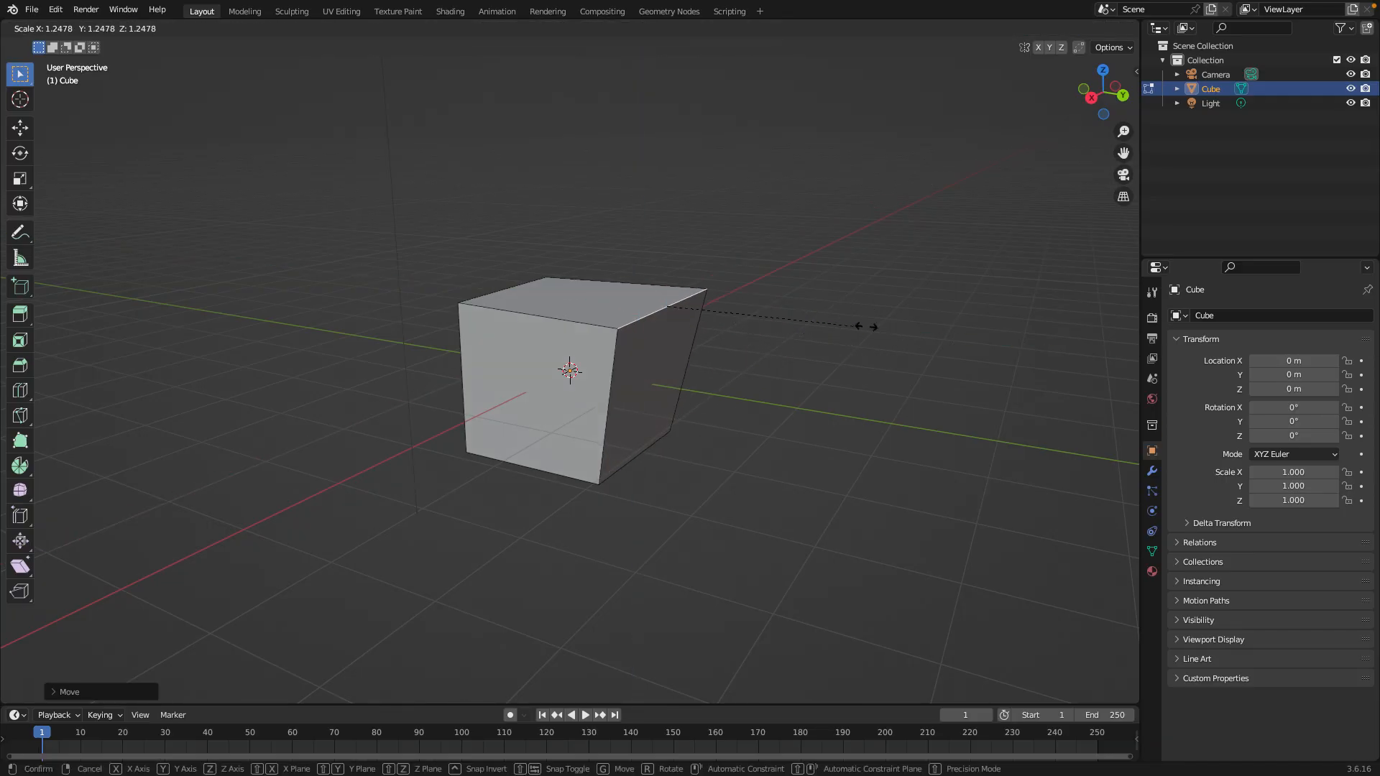
{"action": "left_click", "coordinate": [1062, 268]}
{"action": "middle_click_drag", "start_coordinate": [855, 323], "coordinate": [826, 392]}
{"action": "key", "text": "r"}
{"action": "left_click", "coordinate": [851, 280]}
{"action": "key", "text": "ctrl+z"}
{"action": "key", "text": "ctrl+z"}
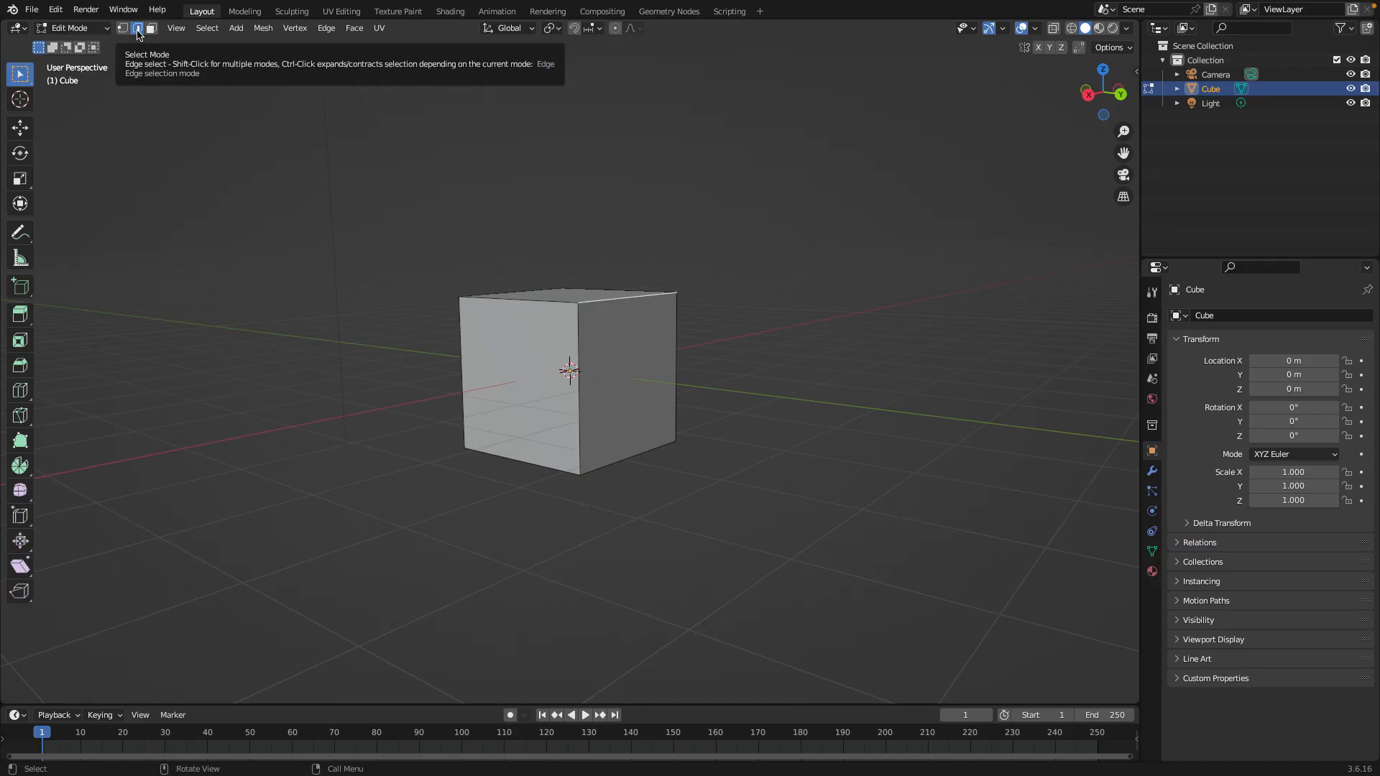
Try to move the selected top edge constrained to the X axis and to the Y axis
{"action": "mouse_move", "coordinate": [82, 751]}
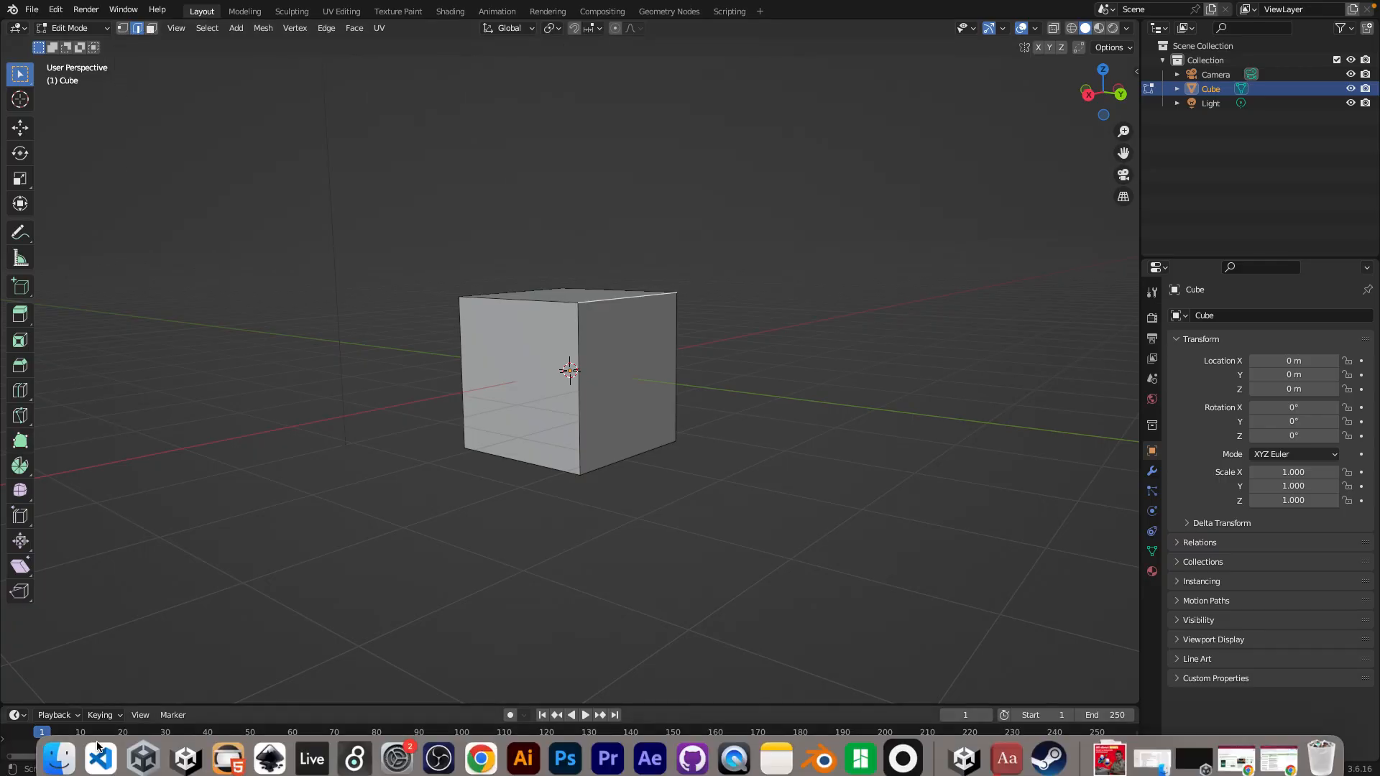
{"action": "key", "text": "g"}
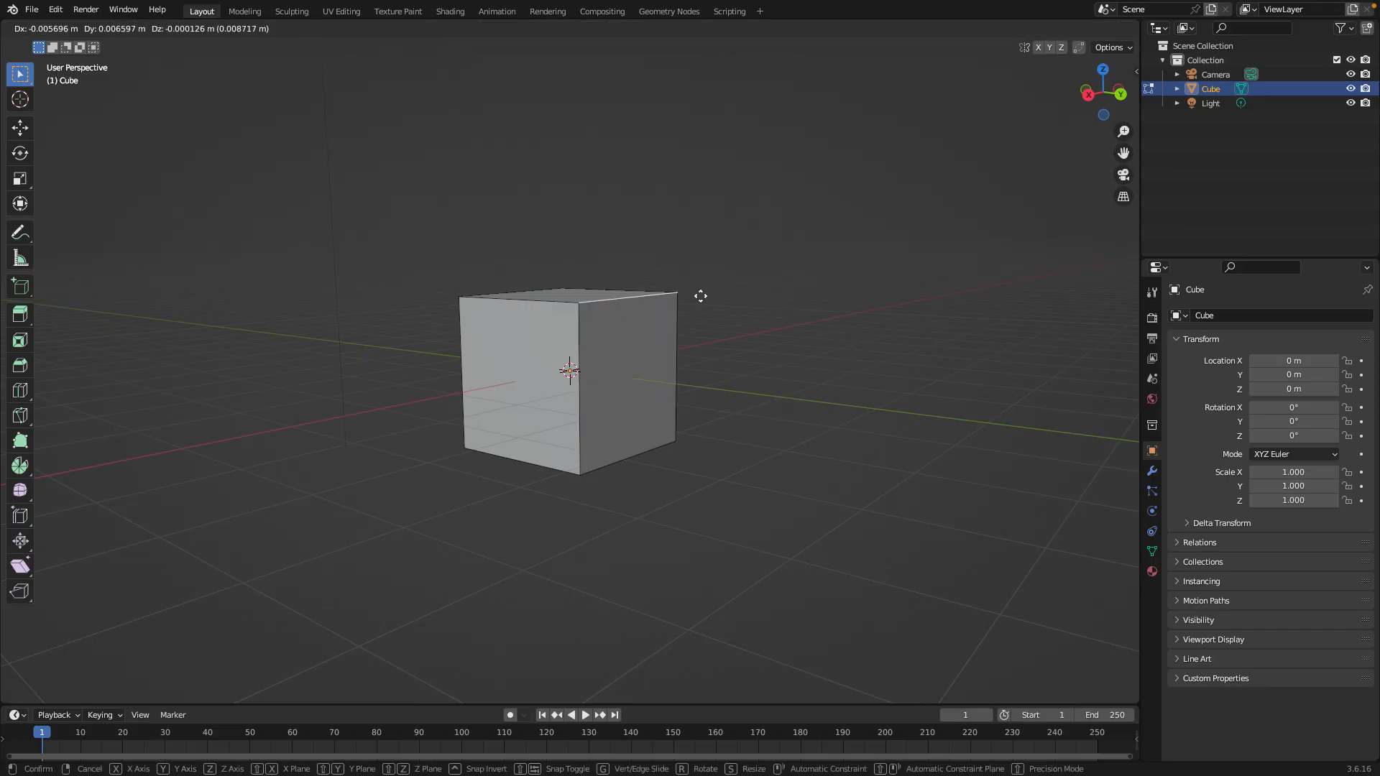
{"action": "key", "text": "x"}
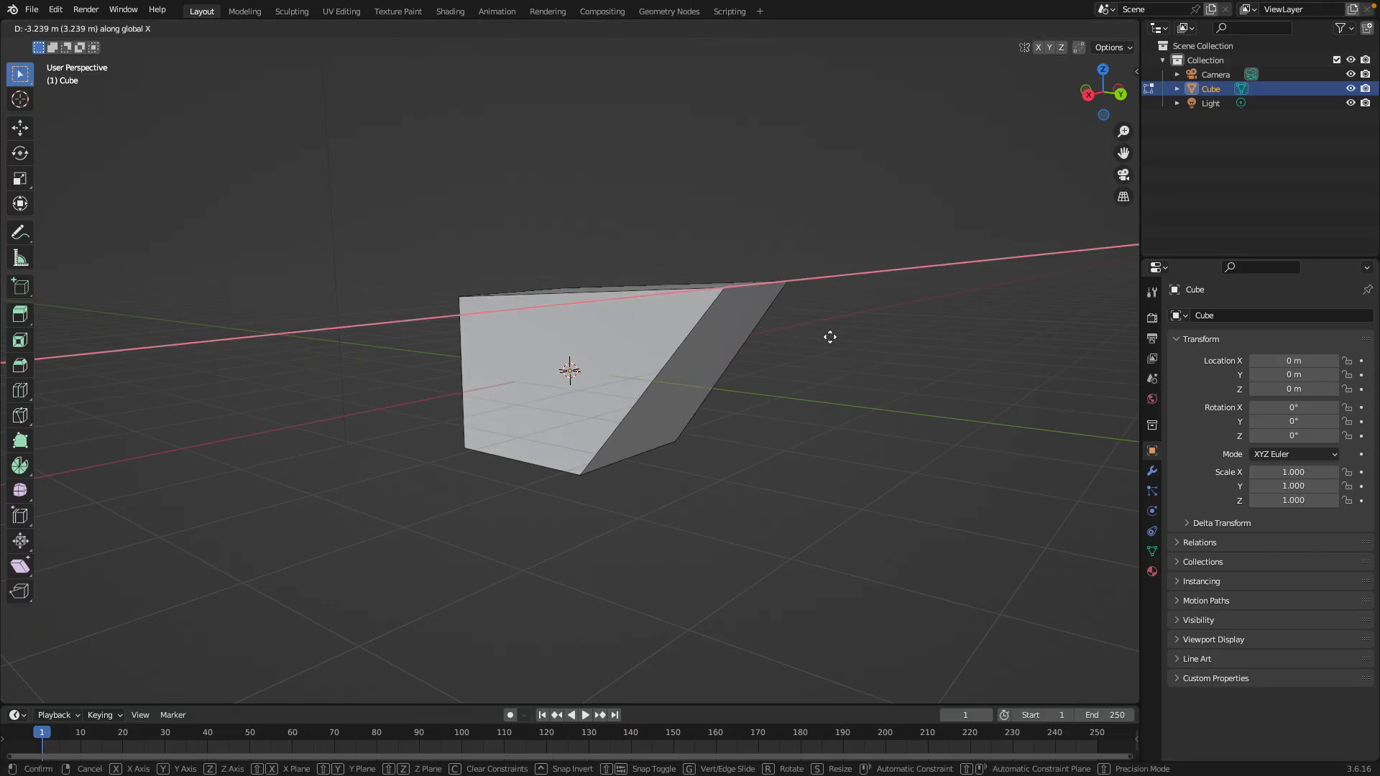
{"action": "key", "text": "Escape"}
{"action": "key", "text": "g"}
{"action": "key", "text": "y"}
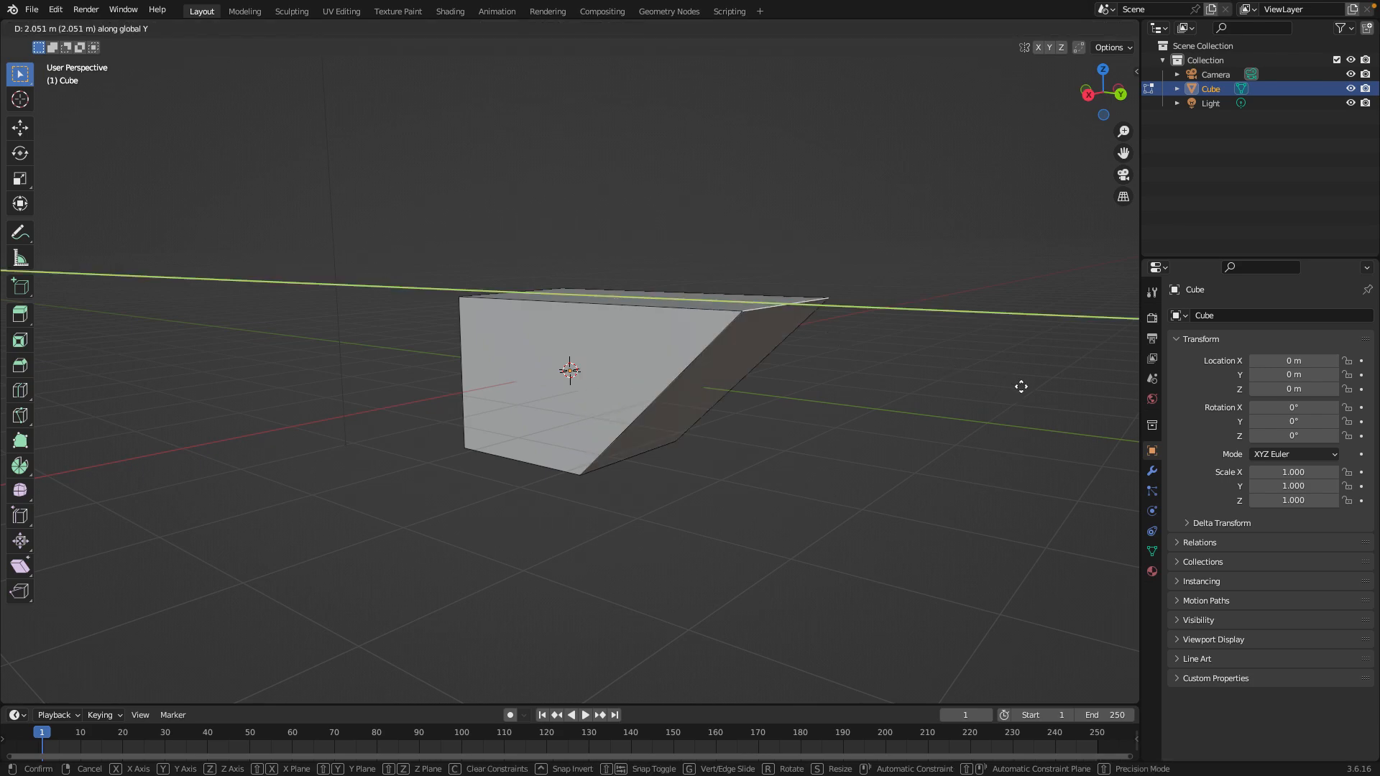
{"action": "key", "text": "Escape"}
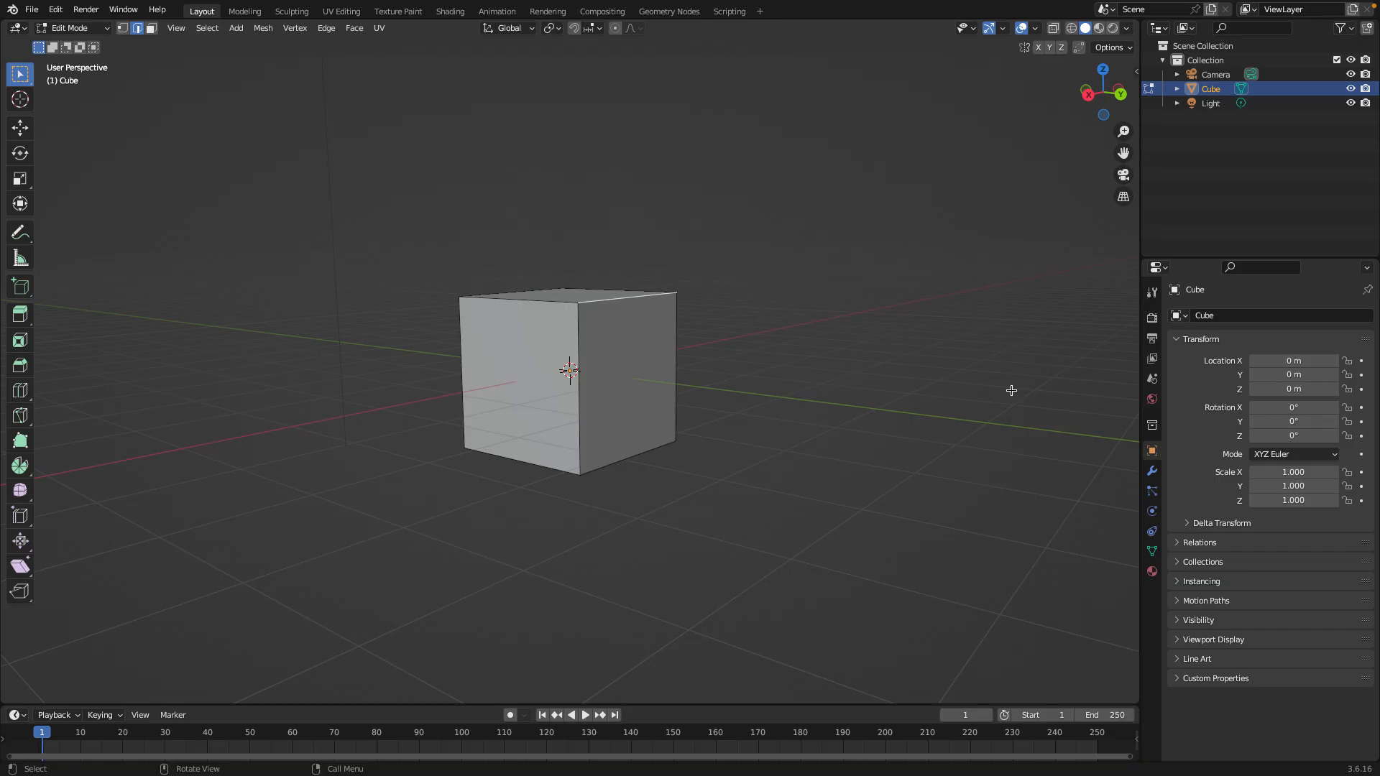
Try to slide the selected top edge down the cube's side with Edge Slide
{"action": "key", "text": "g"}
{"action": "key", "text": "g"}
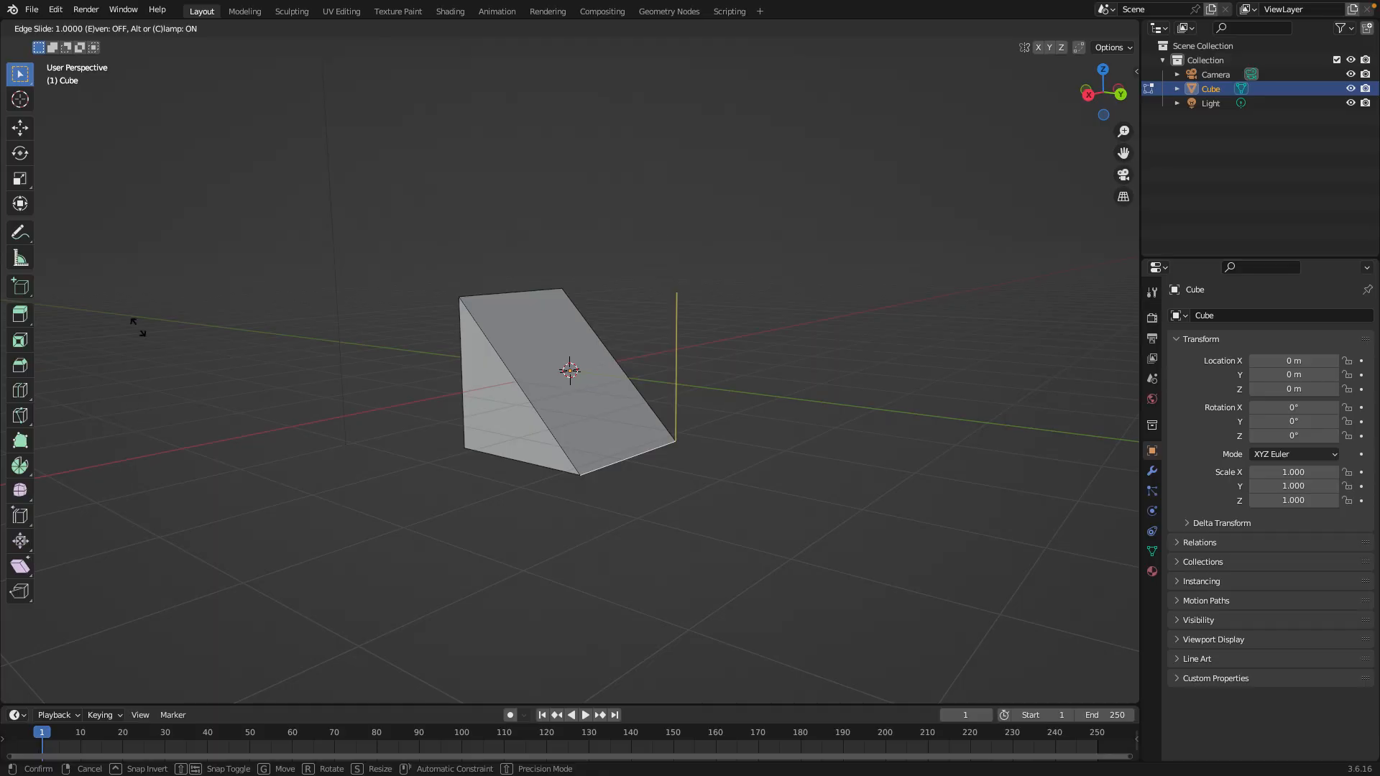
{"action": "key", "text": "Escape"}
Move the selected top edge inward along the global Y axis so the side face slants
{"action": "key", "text": "g"}
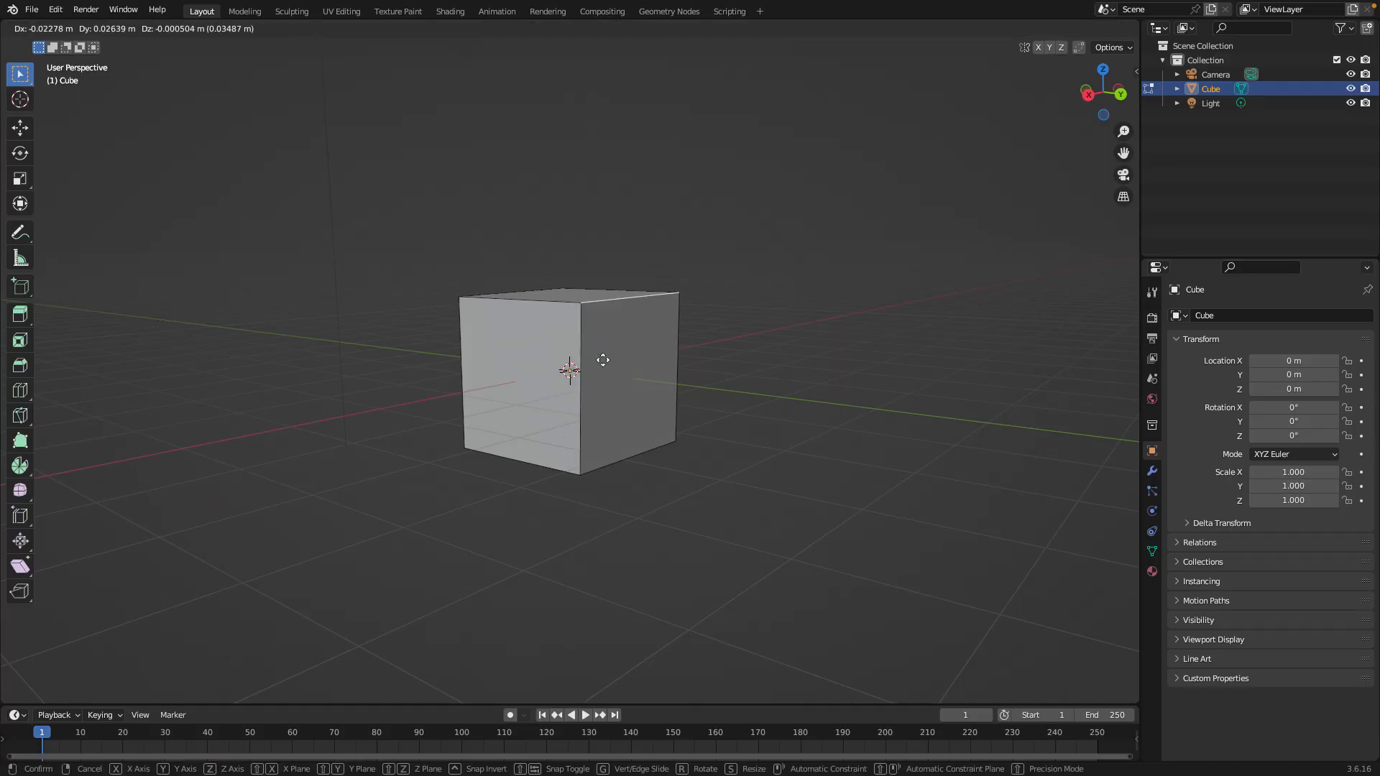
{"action": "key", "text": "y"}
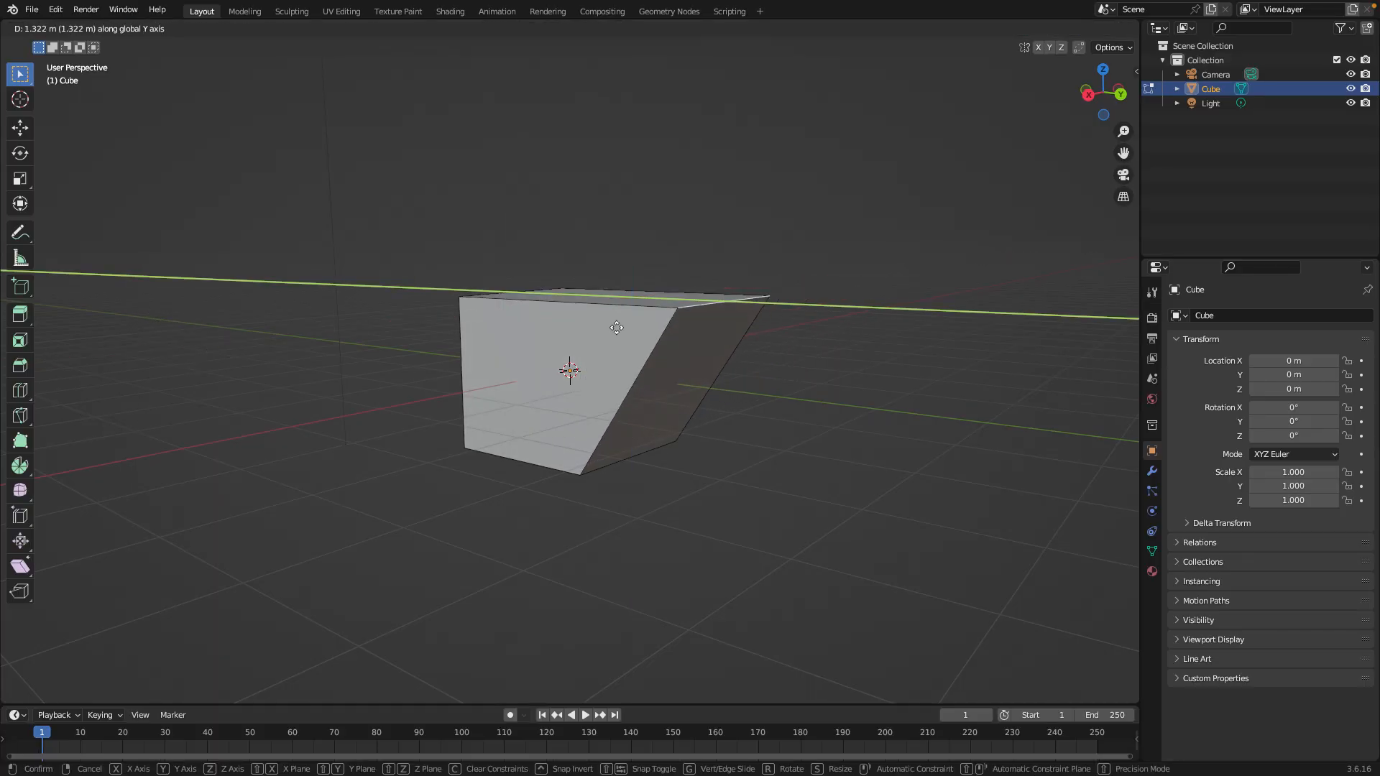
{"action": "key", "text": "z"}
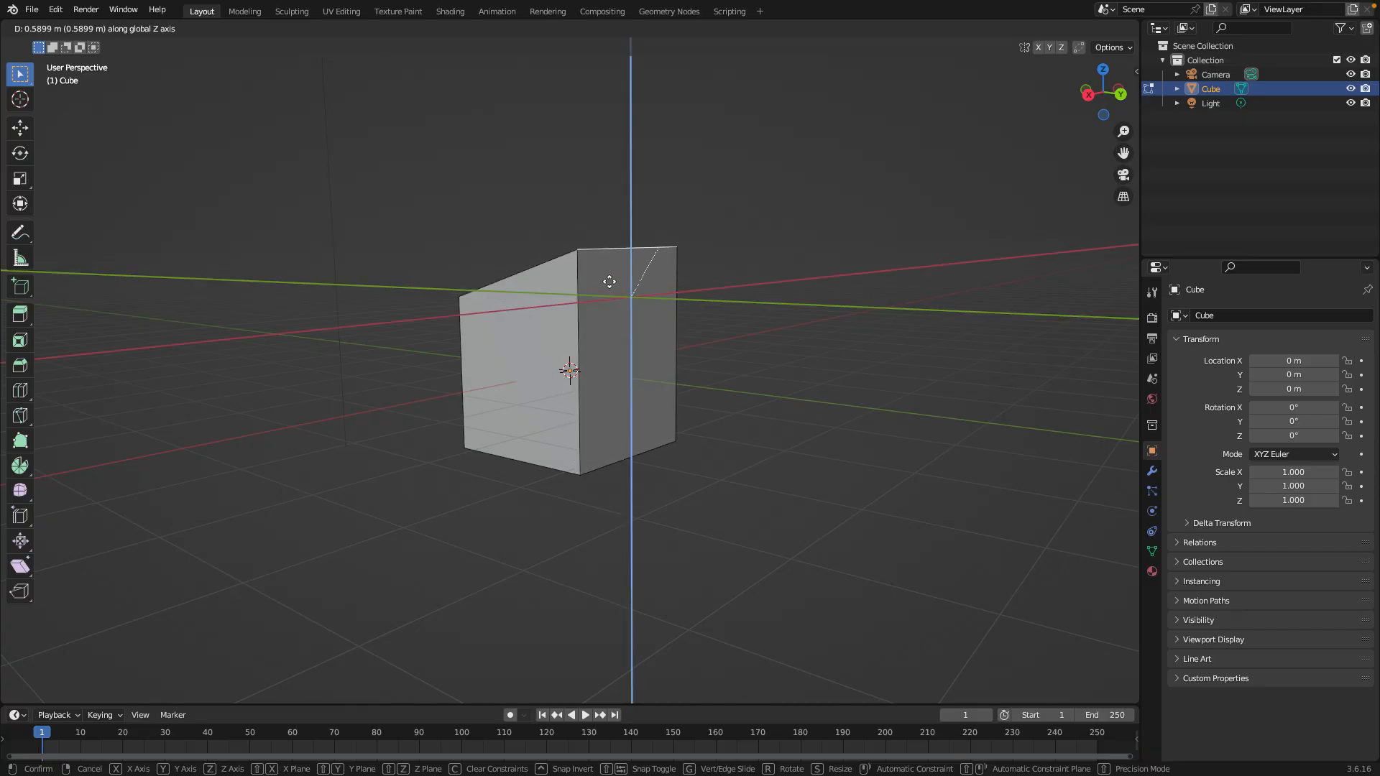
{"action": "key", "text": "y"}
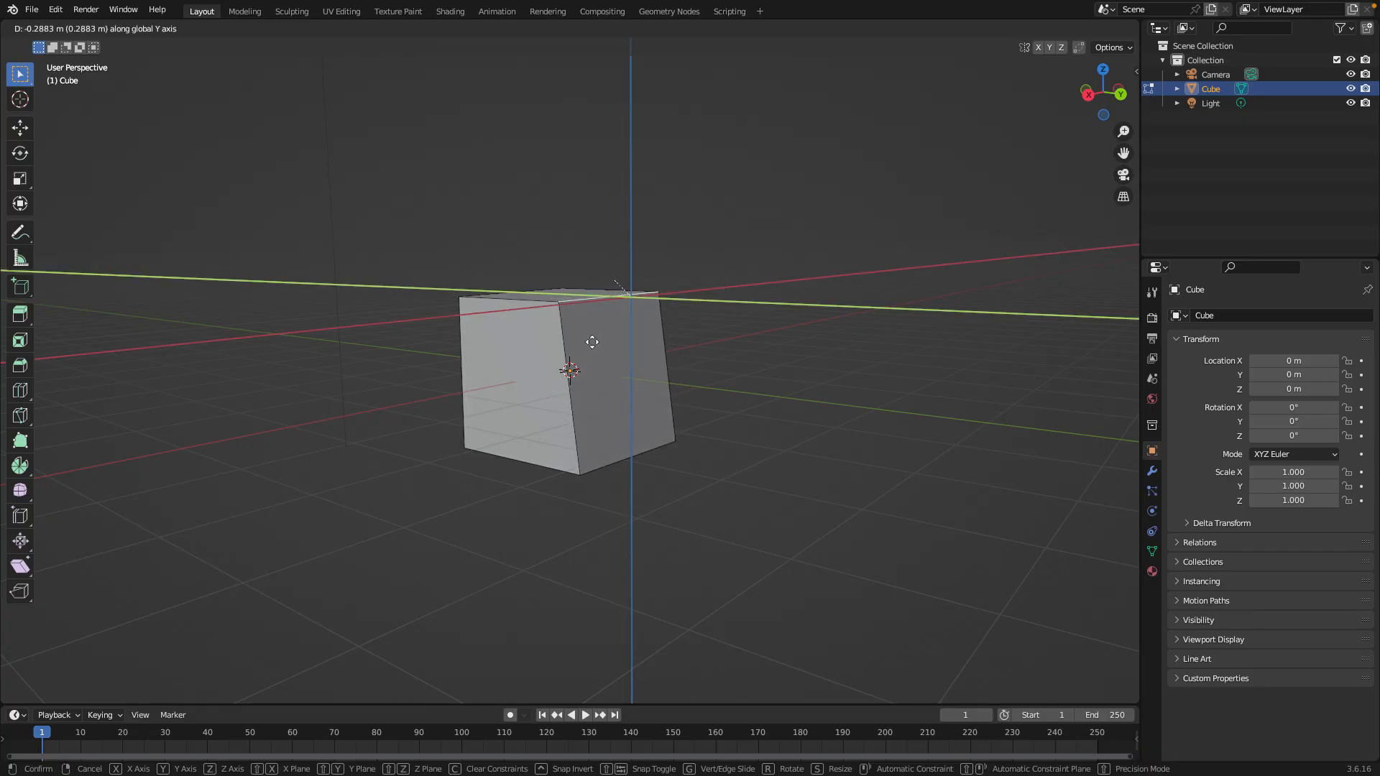
{"action": "middle_click_drag", "start_coordinate": [818, 331], "coordinate": [801, 383]}
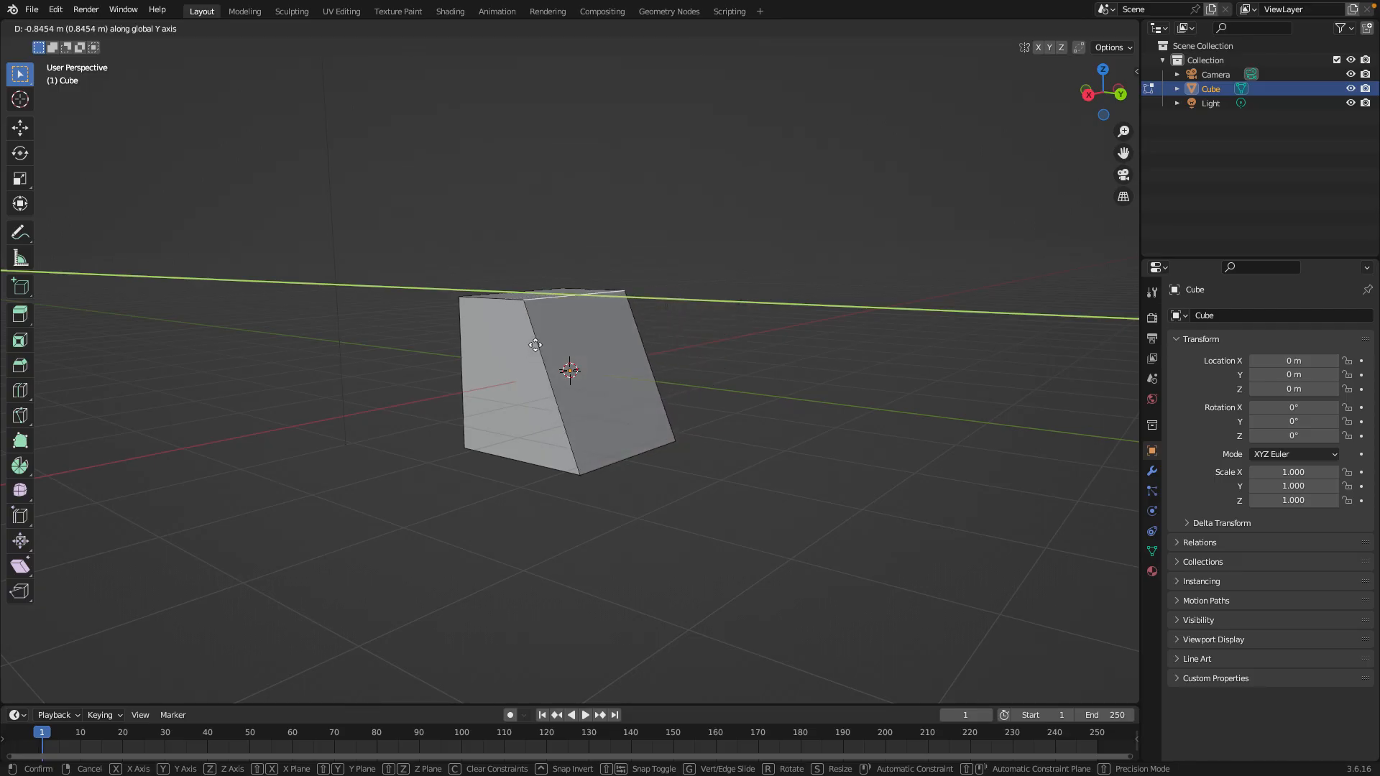
{"action": "left_click", "coordinate": [597, 362]}
Try to dissolve faces at the selected top edge
{"action": "key", "text": "x"}
{"action": "left_click", "coordinate": [672, 392]}
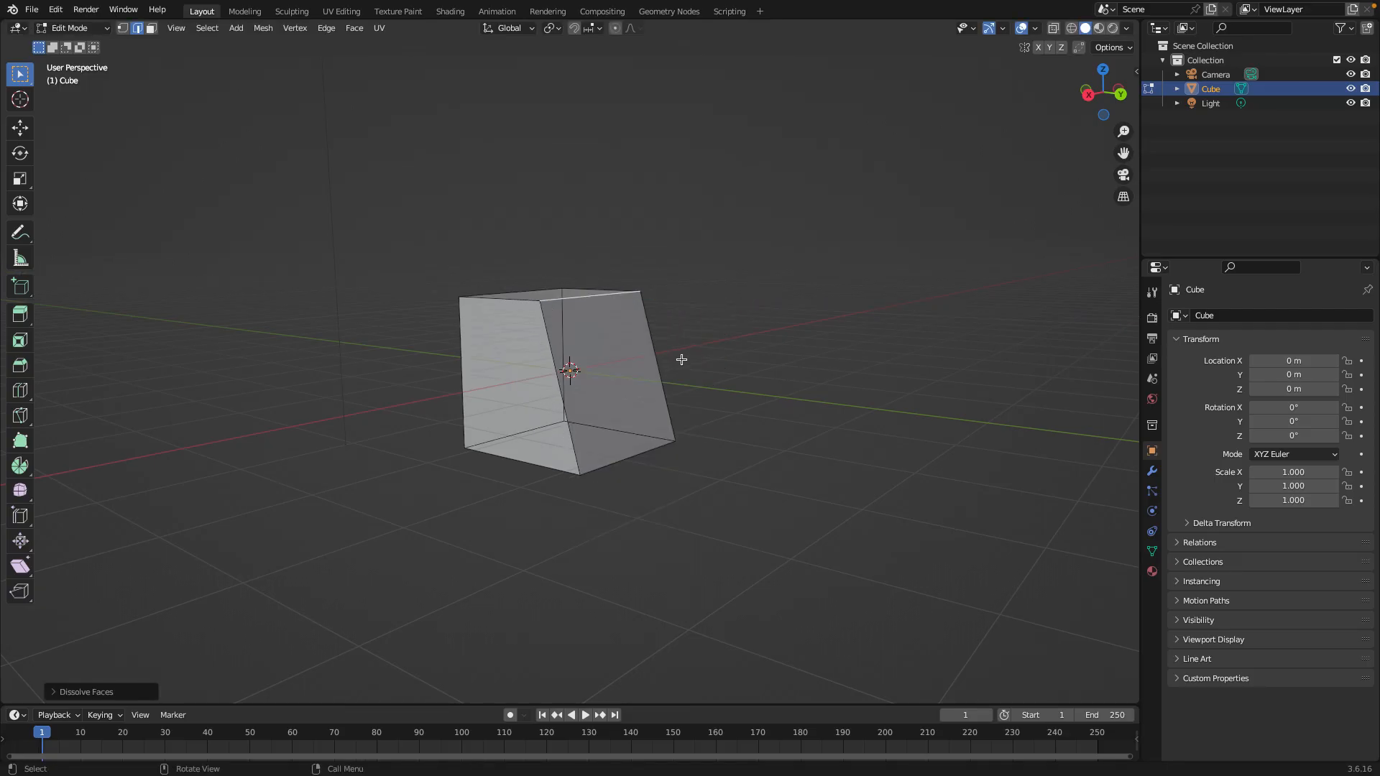
{"action": "key", "text": "ctrl+z"}
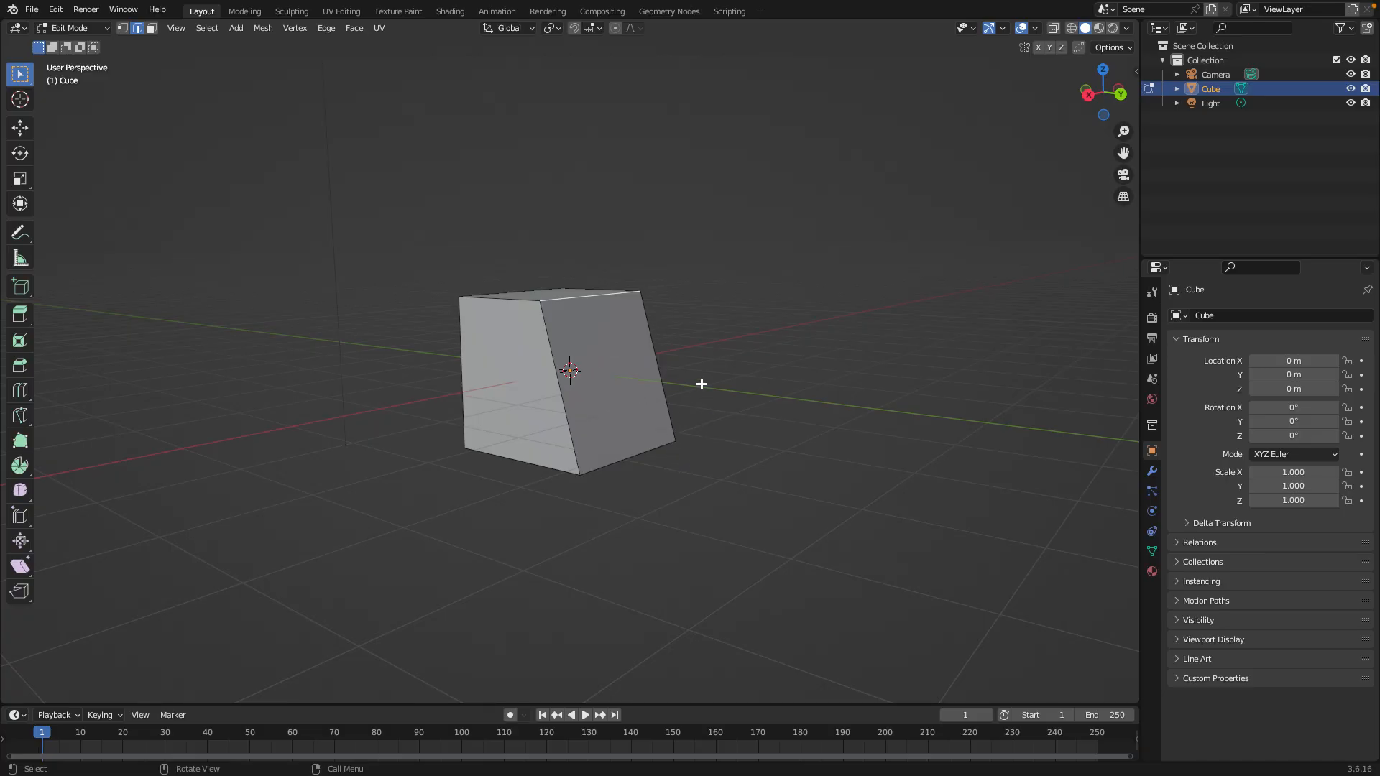
Add a single vertical loop cut through the slanted side face, with an edge slide of about 0.49
{"action": "key", "text": "ctrl+r"}
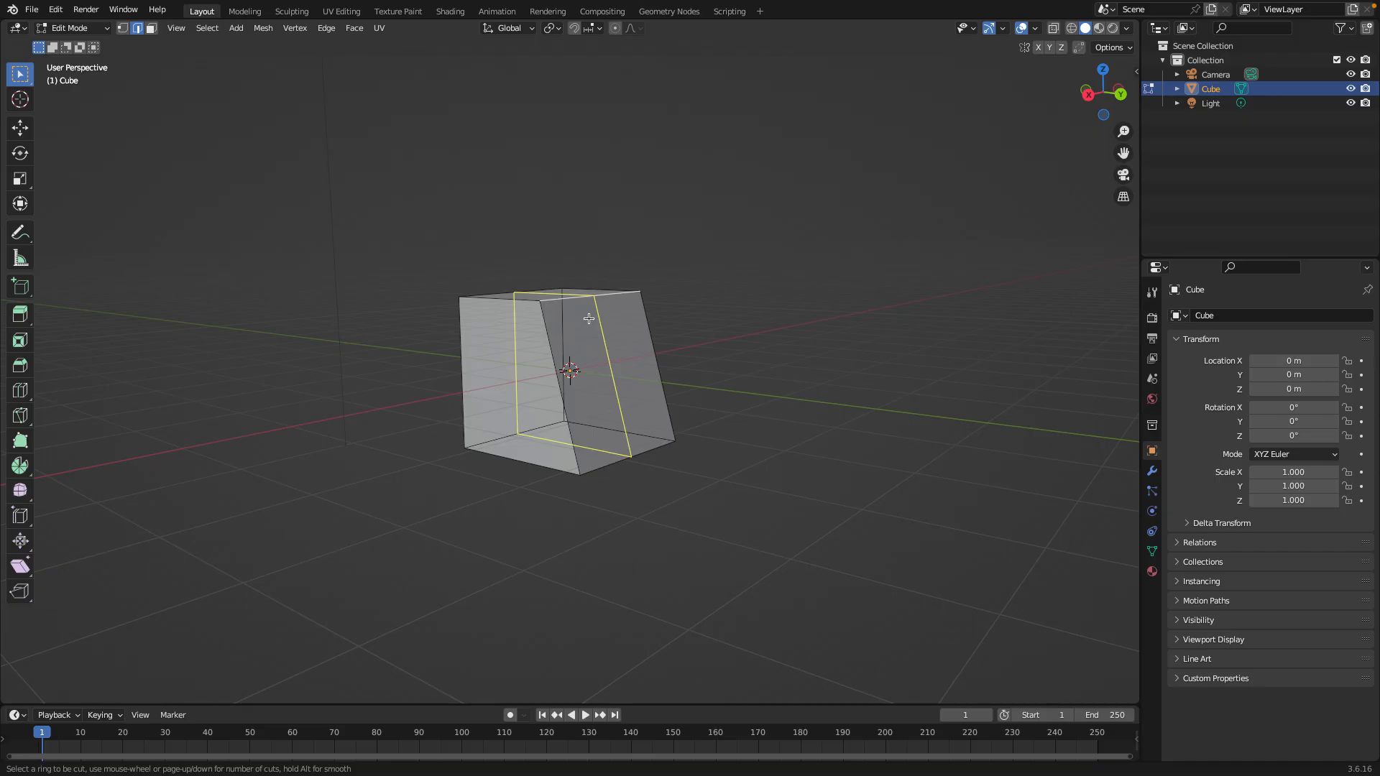
{"action": "scroll", "coordinate": [589, 318], "scroll_direction": "up", "scroll_amount": 16}
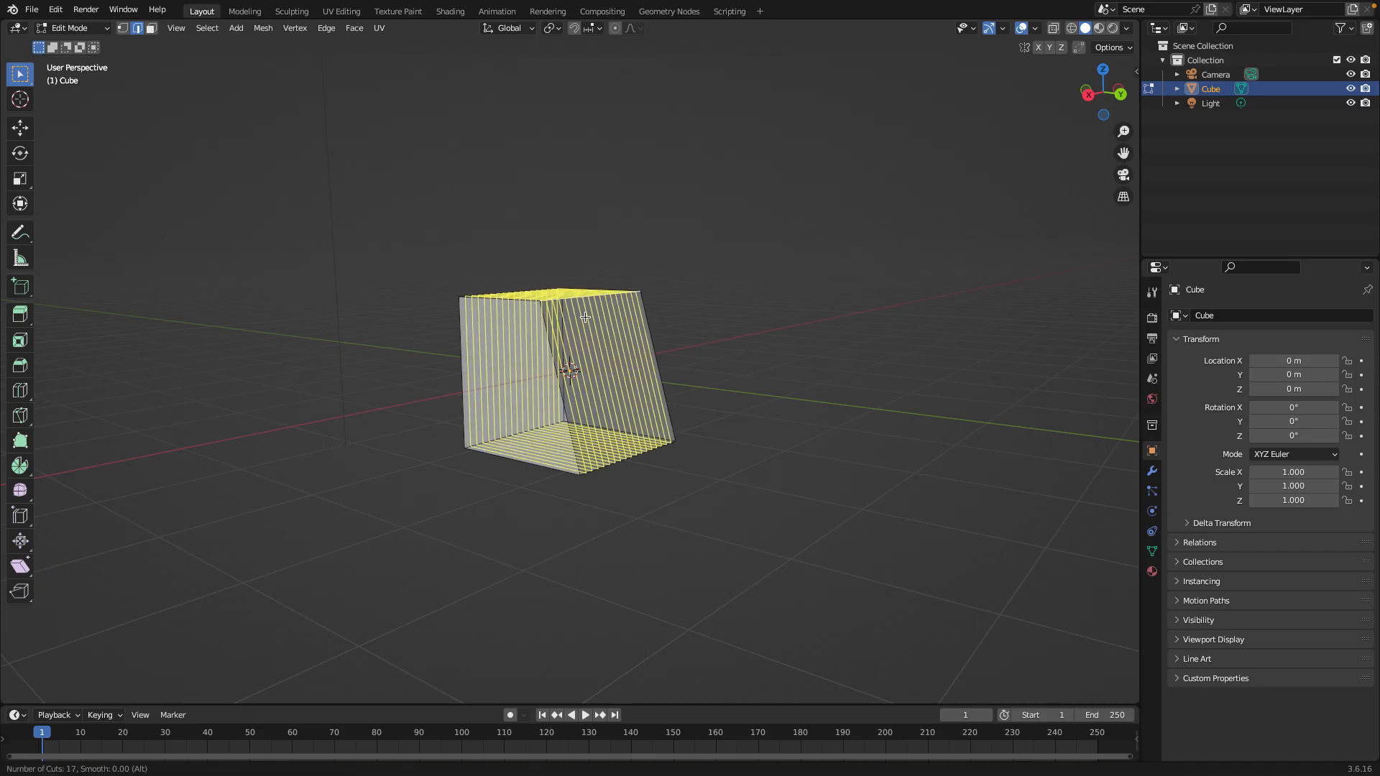
{"action": "scroll", "coordinate": [585, 317], "scroll_direction": "down", "scroll_amount": 7}
{"action": "scroll", "coordinate": [584, 316], "scroll_direction": "up", "scroll_amount": 16}
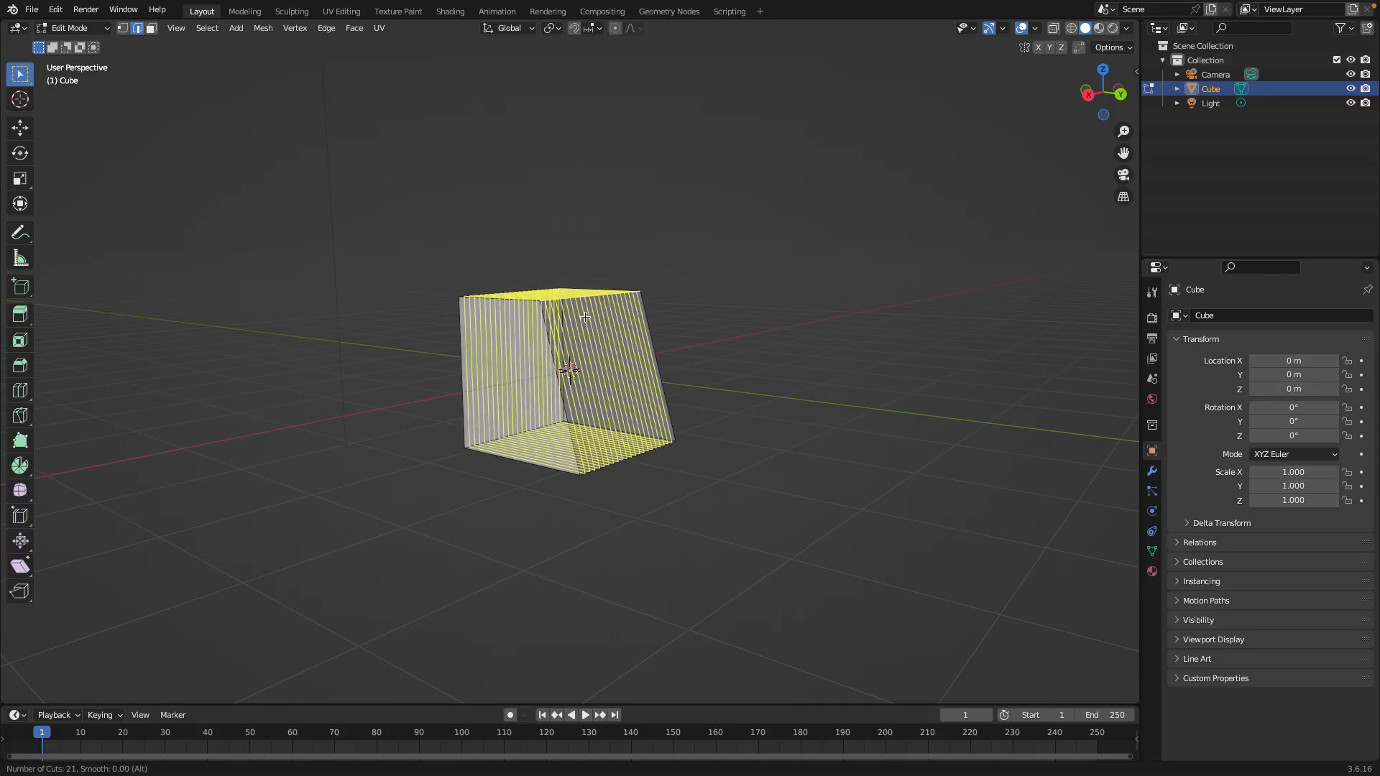
{"action": "scroll", "coordinate": [585, 317], "scroll_direction": "down", "scroll_amount": 20}
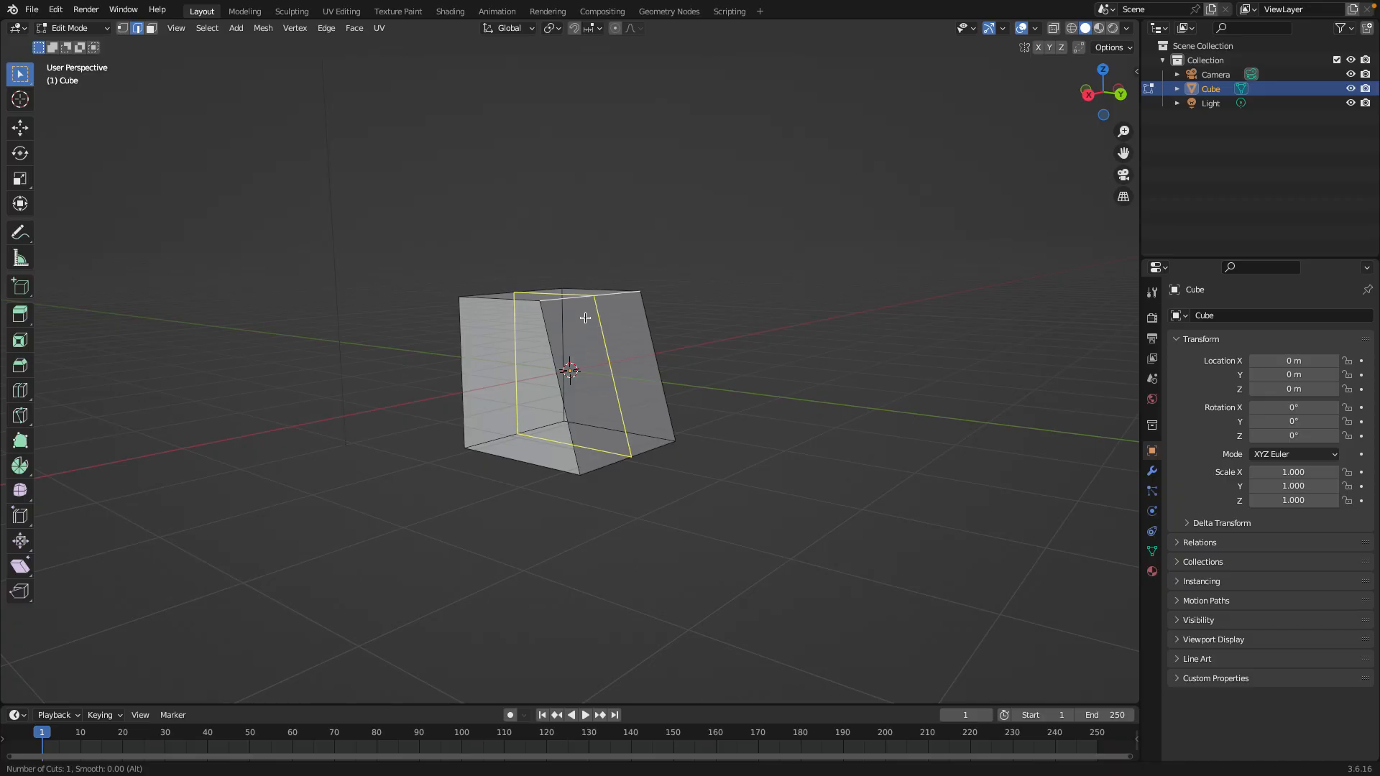
{"action": "left_click", "coordinate": [588, 321]}
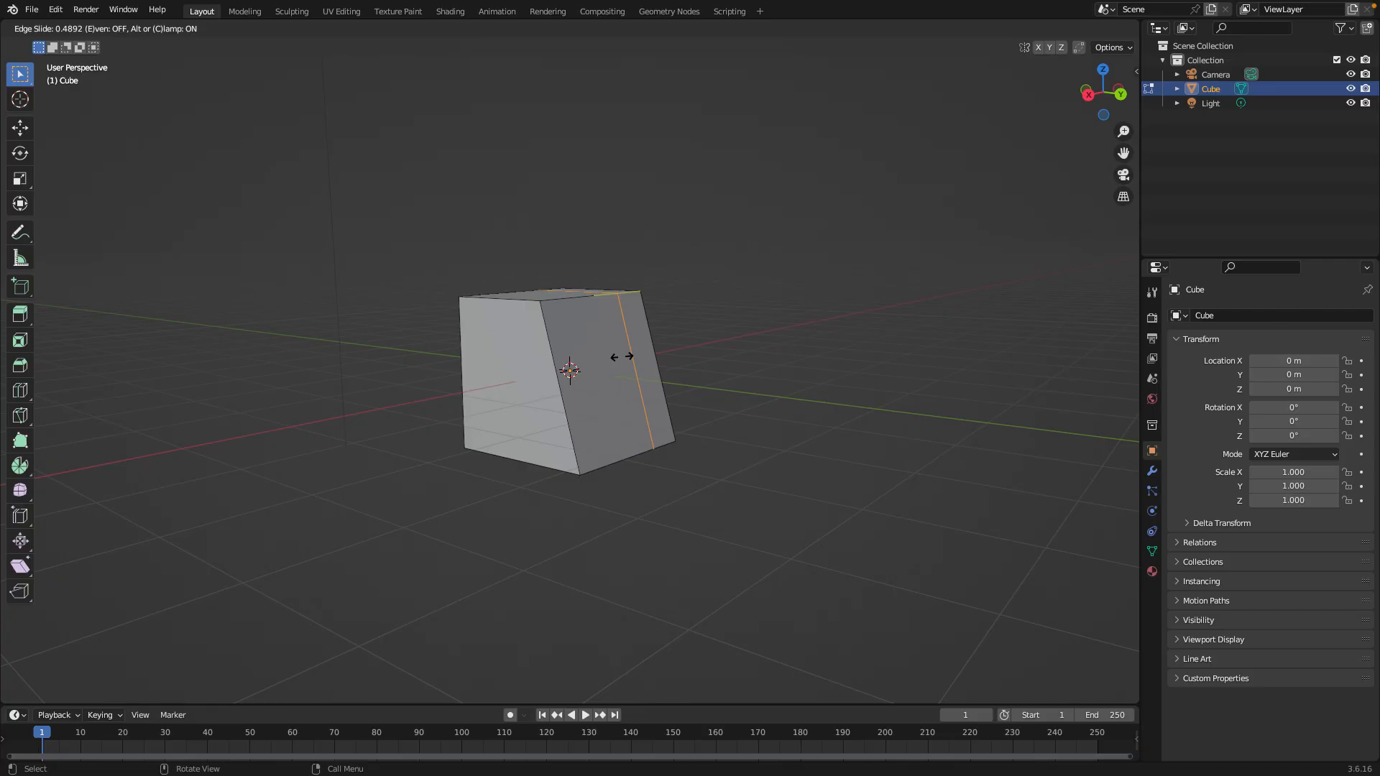
{"action": "left_click", "coordinate": [622, 356]}
Change to face selection and move the narrow face beside the loop cut outward
{"action": "middle_click_drag", "start_coordinate": [622, 356], "coordinate": [562, 401]}
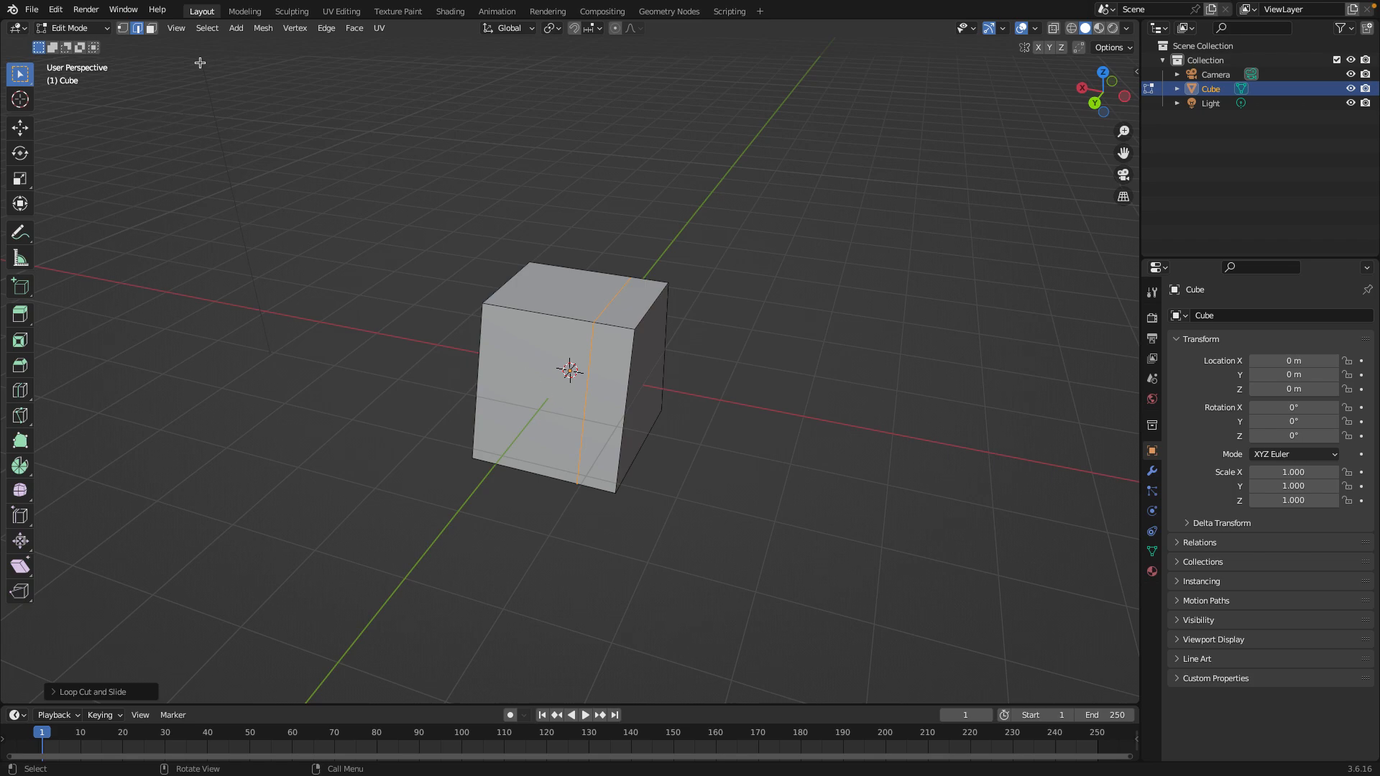
{"action": "left_click", "coordinate": [151, 26]}
{"action": "middle_click_drag", "start_coordinate": [539, 328], "coordinate": [658, 426]}
{"action": "left_click", "coordinate": [642, 380]}
{"action": "key", "text": "g"}
{"action": "left_click", "coordinate": [390, 409]}
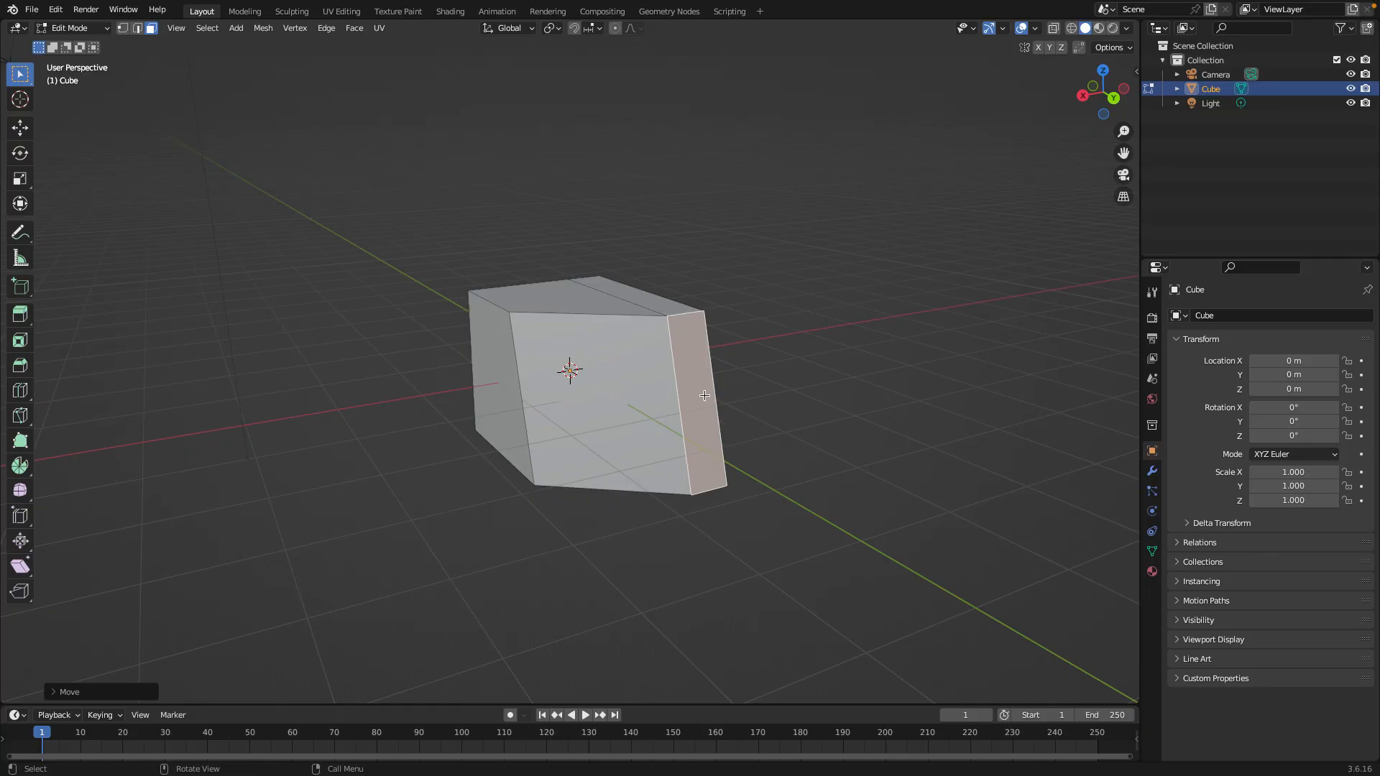
Add a horizontal loop cut around the block and slide it close to the top
{"action": "key", "text": "ctrl+r"}
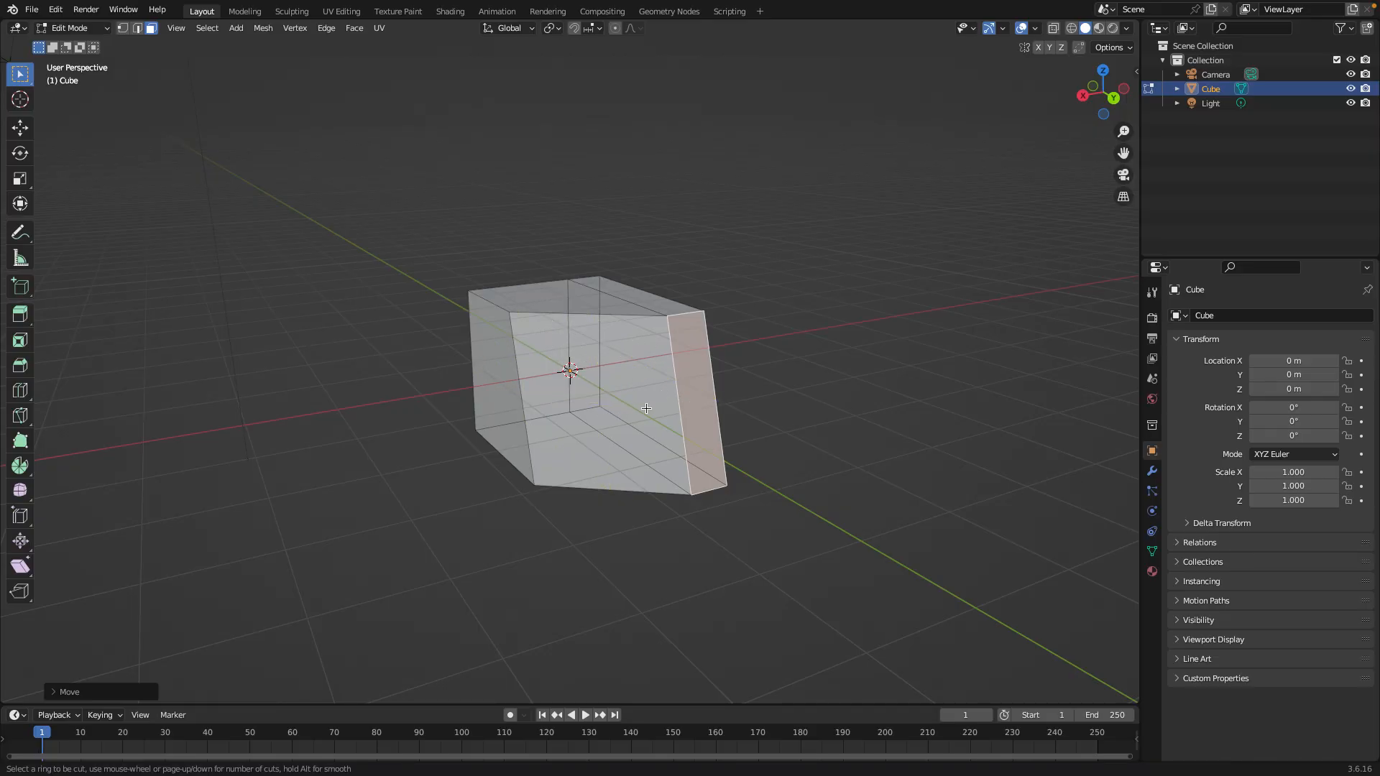
{"action": "left_click", "coordinate": [681, 400]}
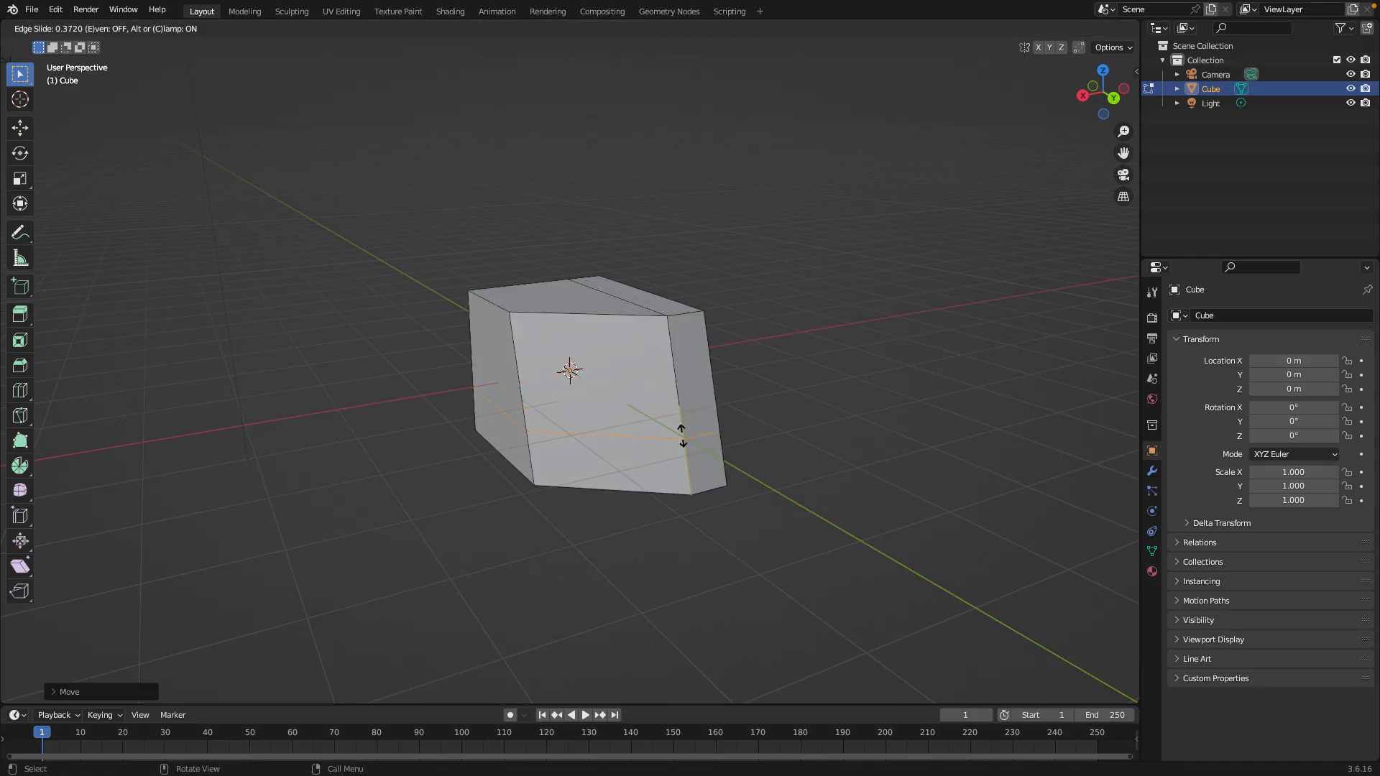
{"action": "left_click", "coordinate": [675, 341]}
Select the small face above the horizontal loop cut in face selection and move it outward
{"action": "middle_click_drag", "start_coordinate": [676, 341], "coordinate": [543, 332]}
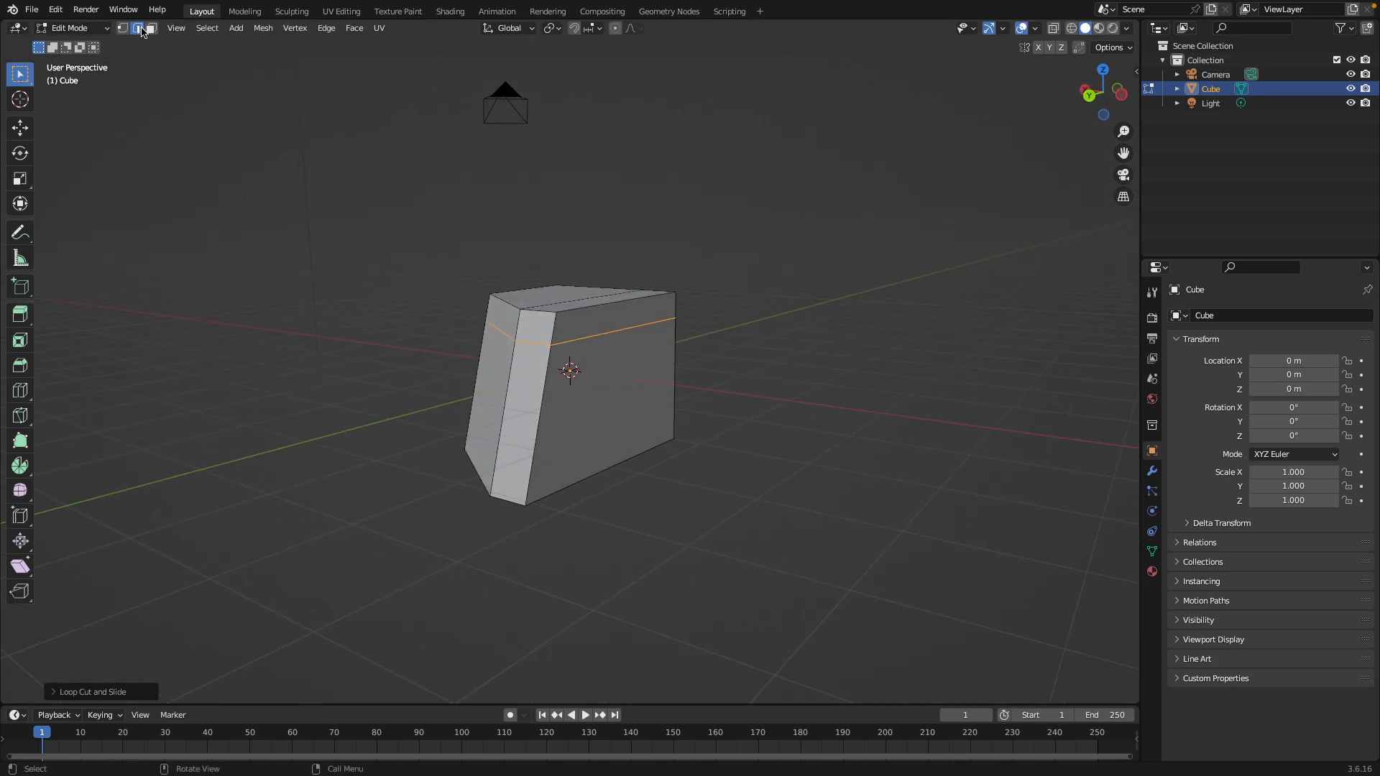
{"action": "left_click", "coordinate": [148, 31]}
{"action": "left_click", "coordinate": [538, 330]}
{"action": "middle_click_drag", "start_coordinate": [537, 330], "coordinate": [916, 410]}
{"action": "key", "text": "g"}
{"action": "left_click", "coordinate": [376, 346]}
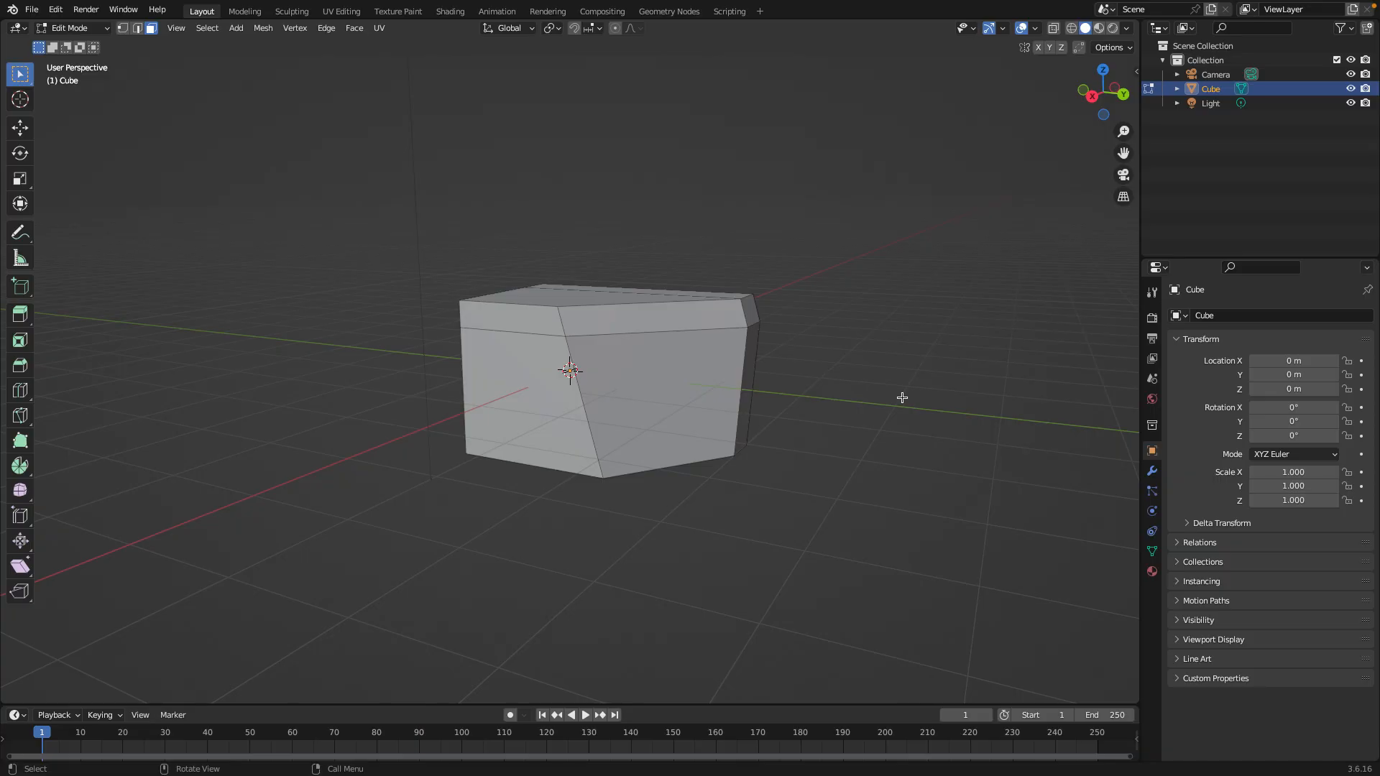
Add a vertical loop cut through the large side face and slide it toward the face's outer vertical edge
{"action": "key", "text": "ctrl+r"}
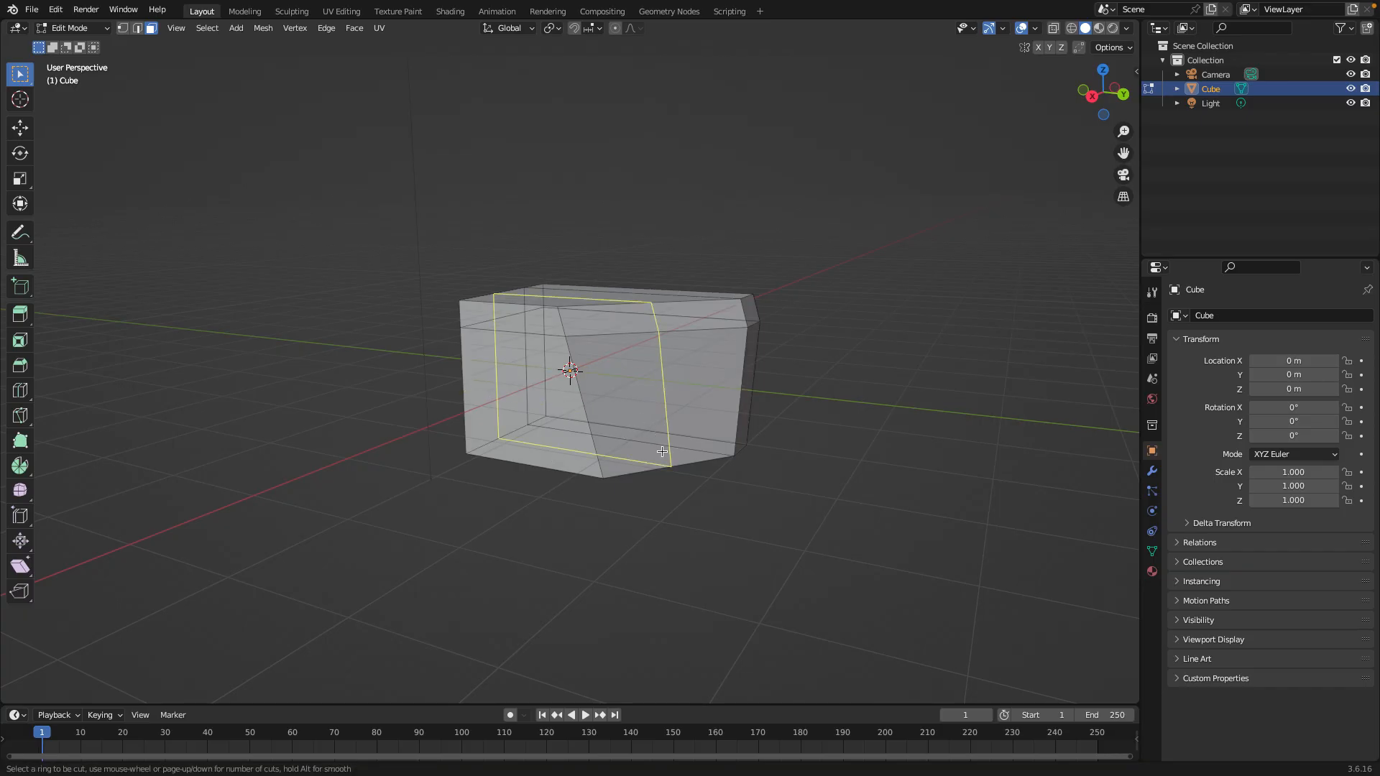
{"action": "left_click", "coordinate": [662, 451]}
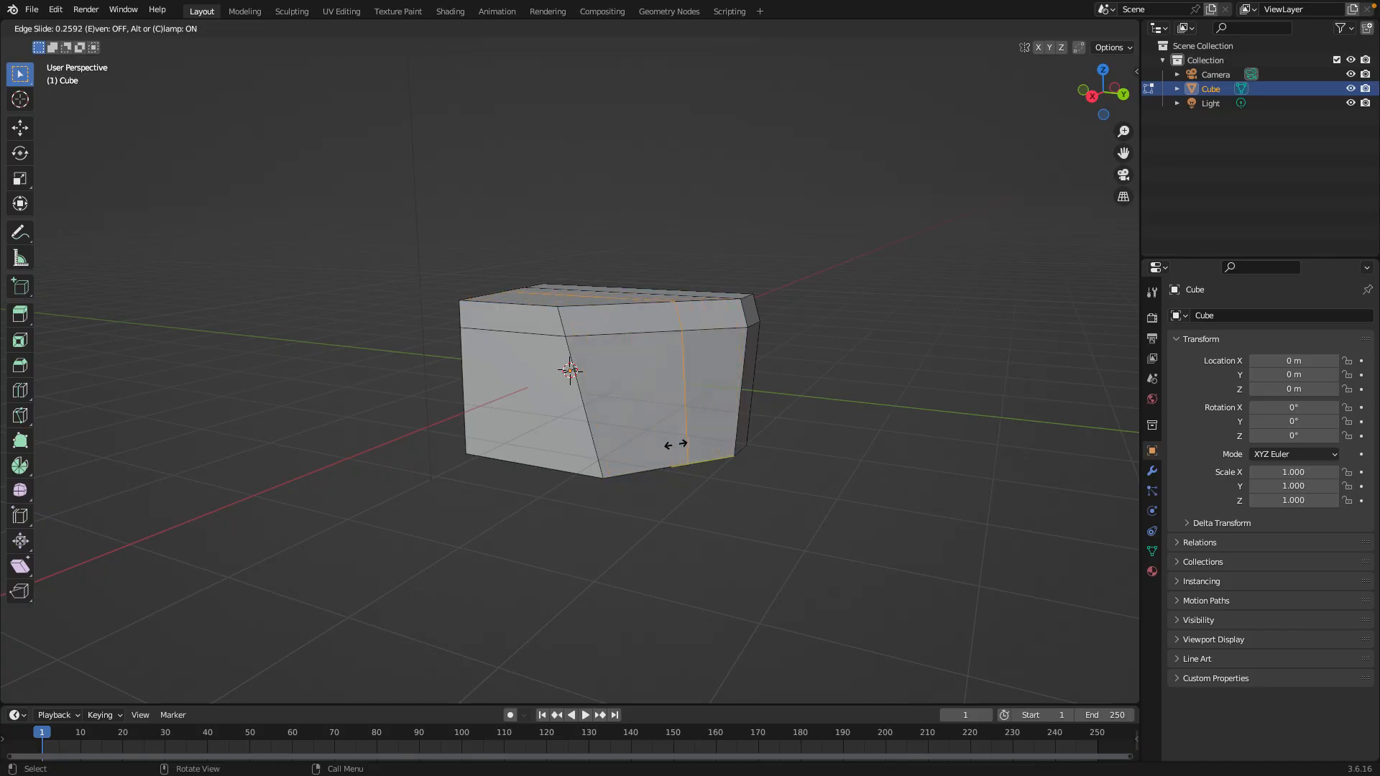
{"action": "left_click", "coordinate": [679, 445]}
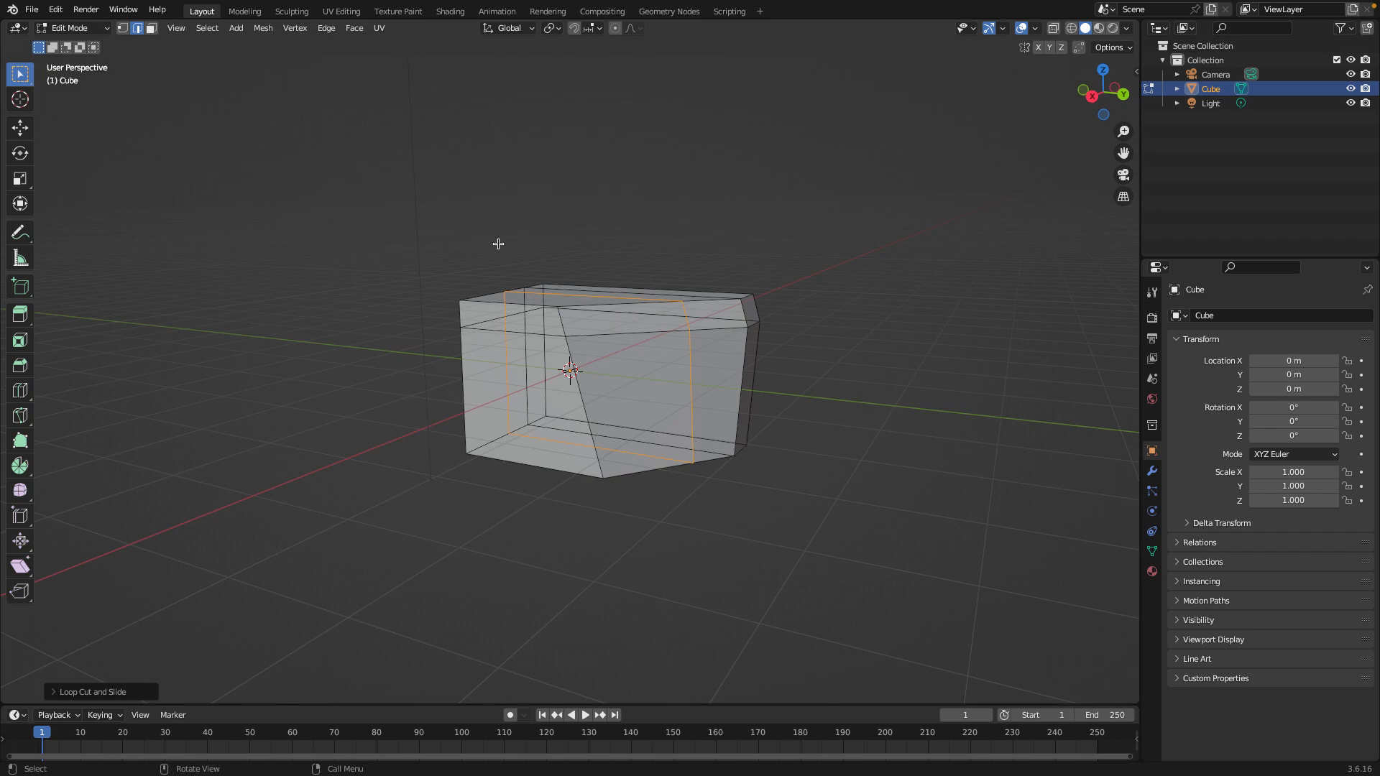
Select the small upper corner face beside the new loop cut in face selection and move it down along the Z axis
{"action": "left_click", "coordinate": [151, 27]}
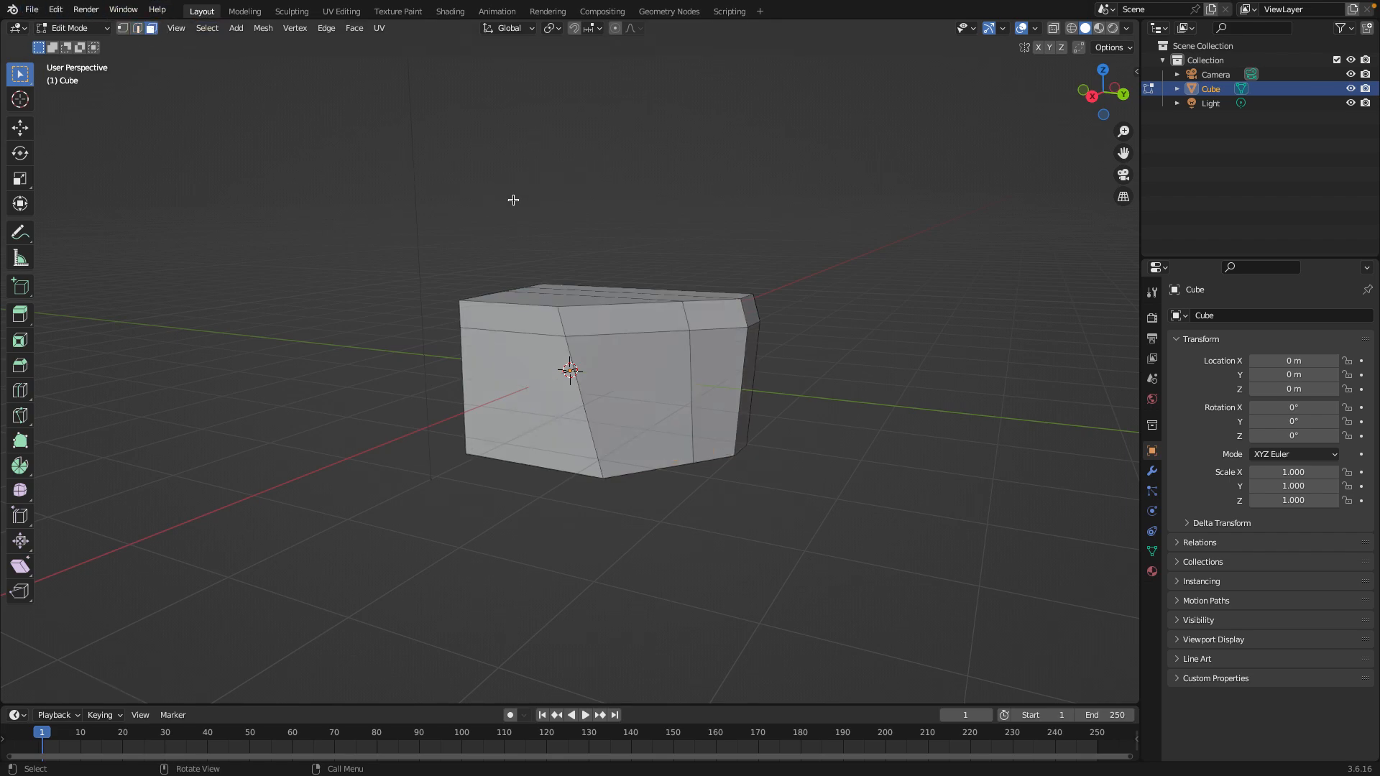
{"action": "left_click", "coordinate": [687, 313]}
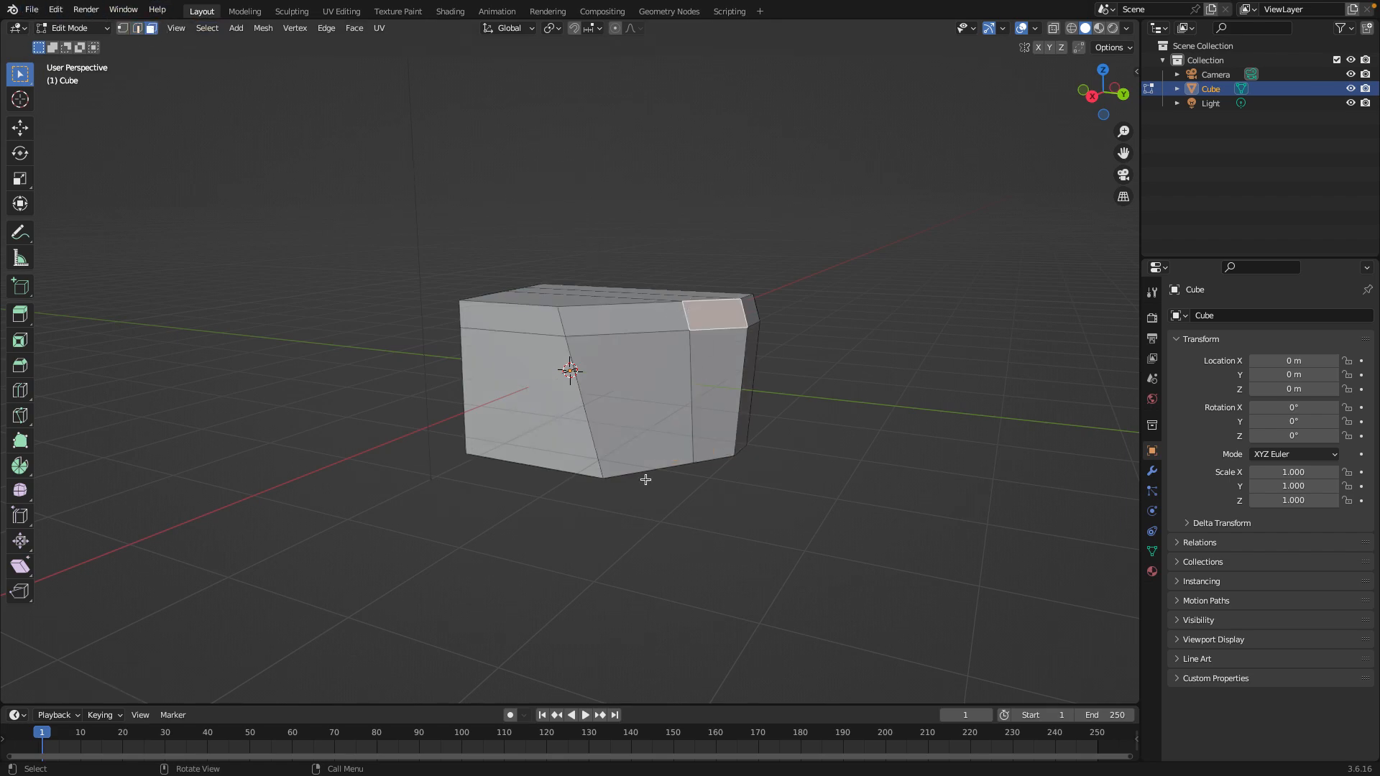
{"action": "key", "text": "g"}
{"action": "key", "text": "z"}
{"action": "middle_click_drag", "start_coordinate": [743, 348], "coordinate": [707, 362]}
{"action": "left_click", "coordinate": [746, 346]}
{"action": "key", "text": "g"}
{"action": "key", "text": "z"}
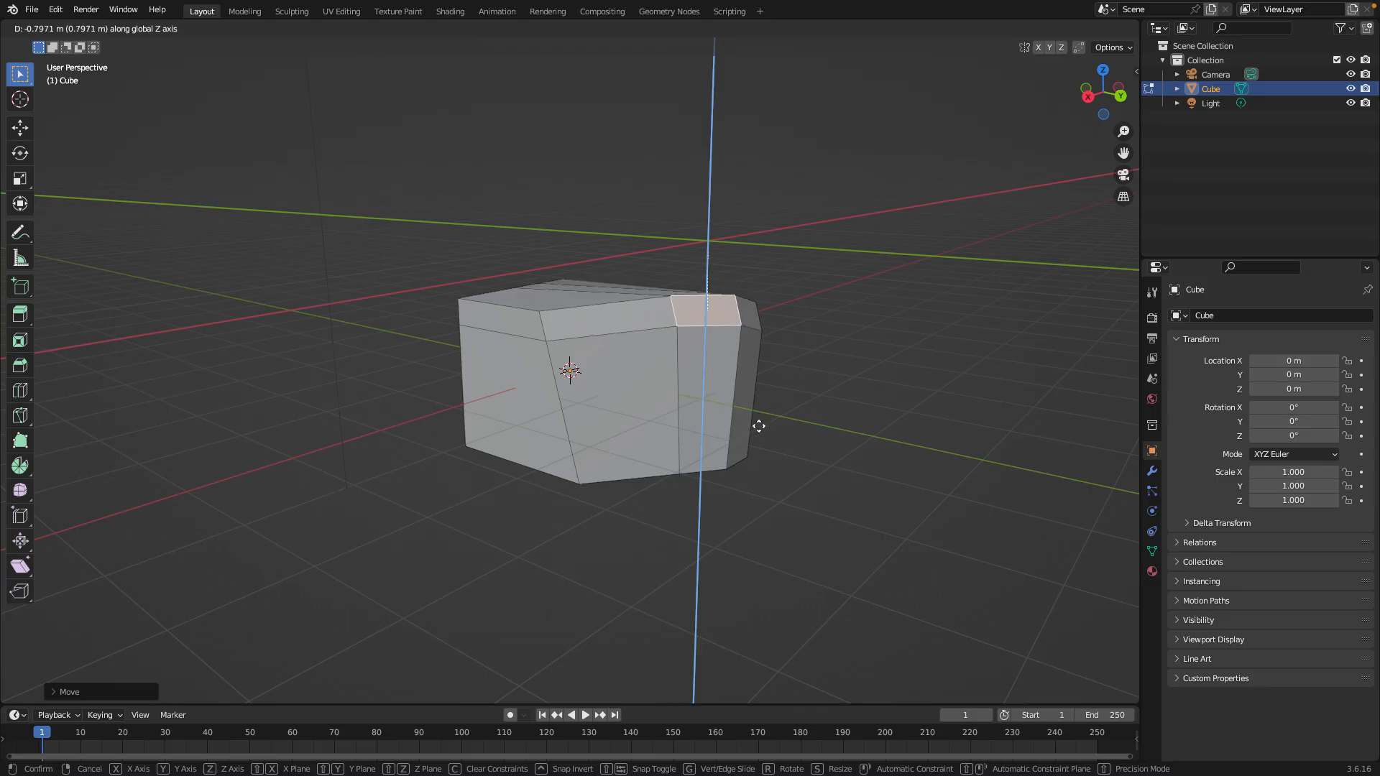
{"action": "left_click", "coordinate": [758, 478]}
Move the selected small face freely so that it juts outward from the block's side
{"action": "middle_click_drag", "start_coordinate": [789, 440], "coordinate": [567, 428]}
{"action": "key", "text": "g"}
{"action": "left_click", "coordinate": [571, 427]}
{"action": "middle_click_drag", "start_coordinate": [729, 440], "coordinate": [832, 436]}
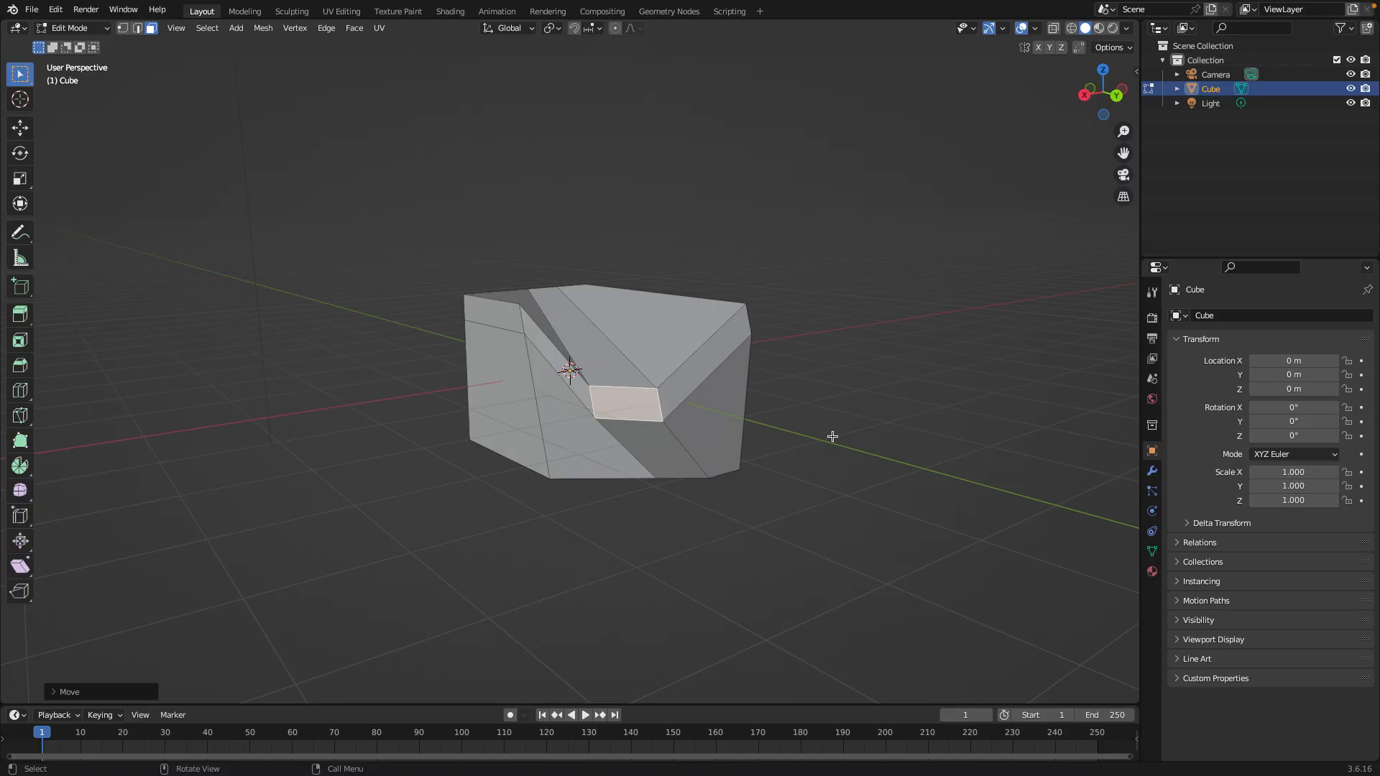
Scale the whole object along the X axis to about 1.97 in Object Mode
{"action": "key", "text": "Tab"}
{"action": "key", "text": "s"}
{"action": "key", "text": "x"}
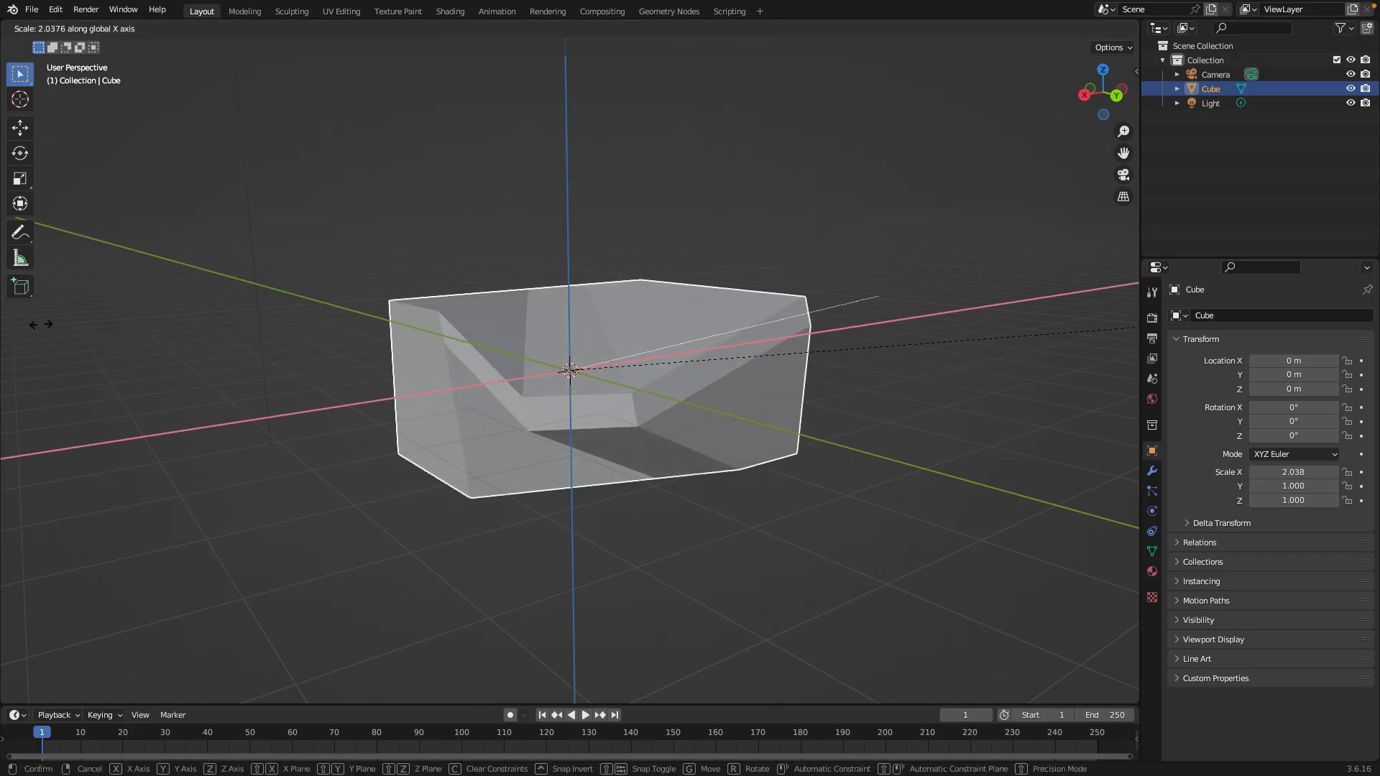
{"action": "left_click", "coordinate": [510, 420]}
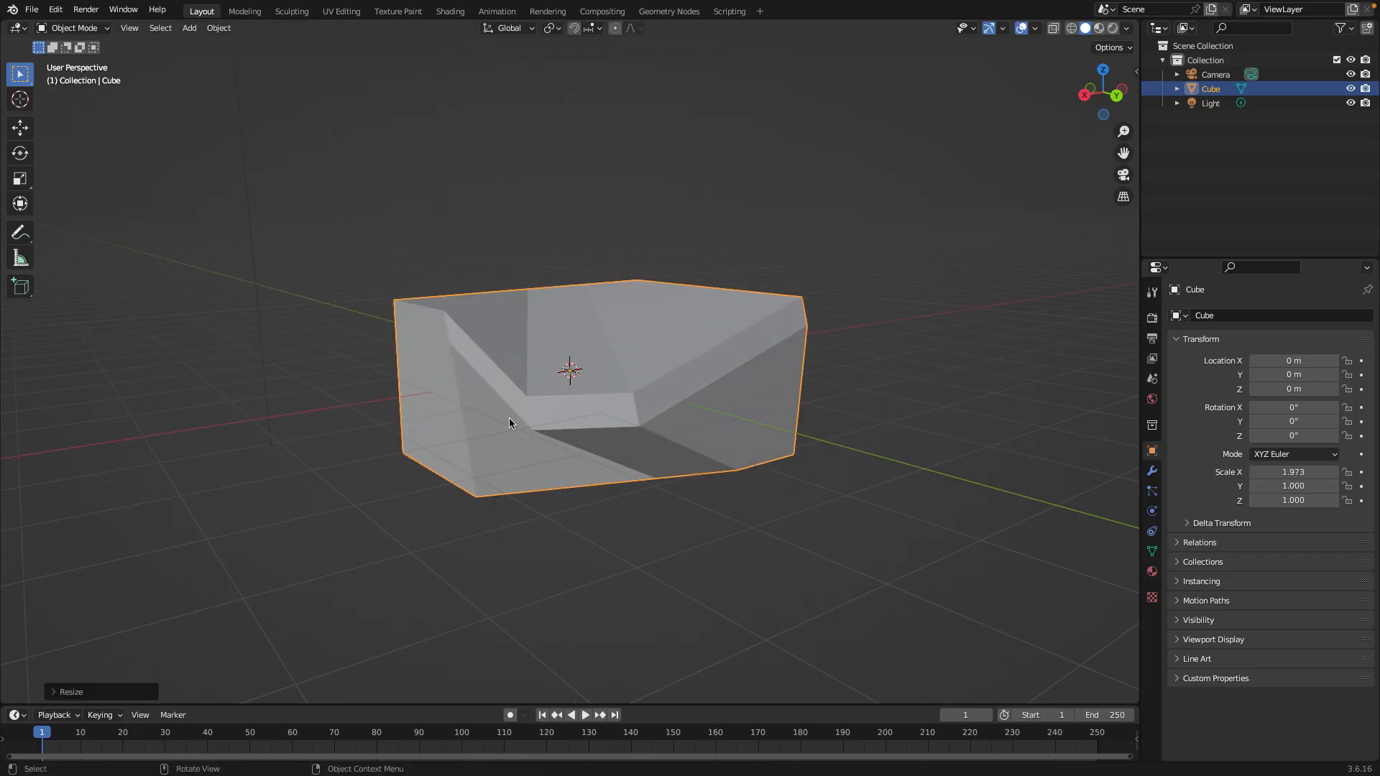
Try to extrude the small protruding face outward in Edit Mode, and undo the extrusion
{"action": "key", "text": "Tab"}
{"action": "middle_click_drag", "start_coordinate": [826, 296], "coordinate": [764, 382]}
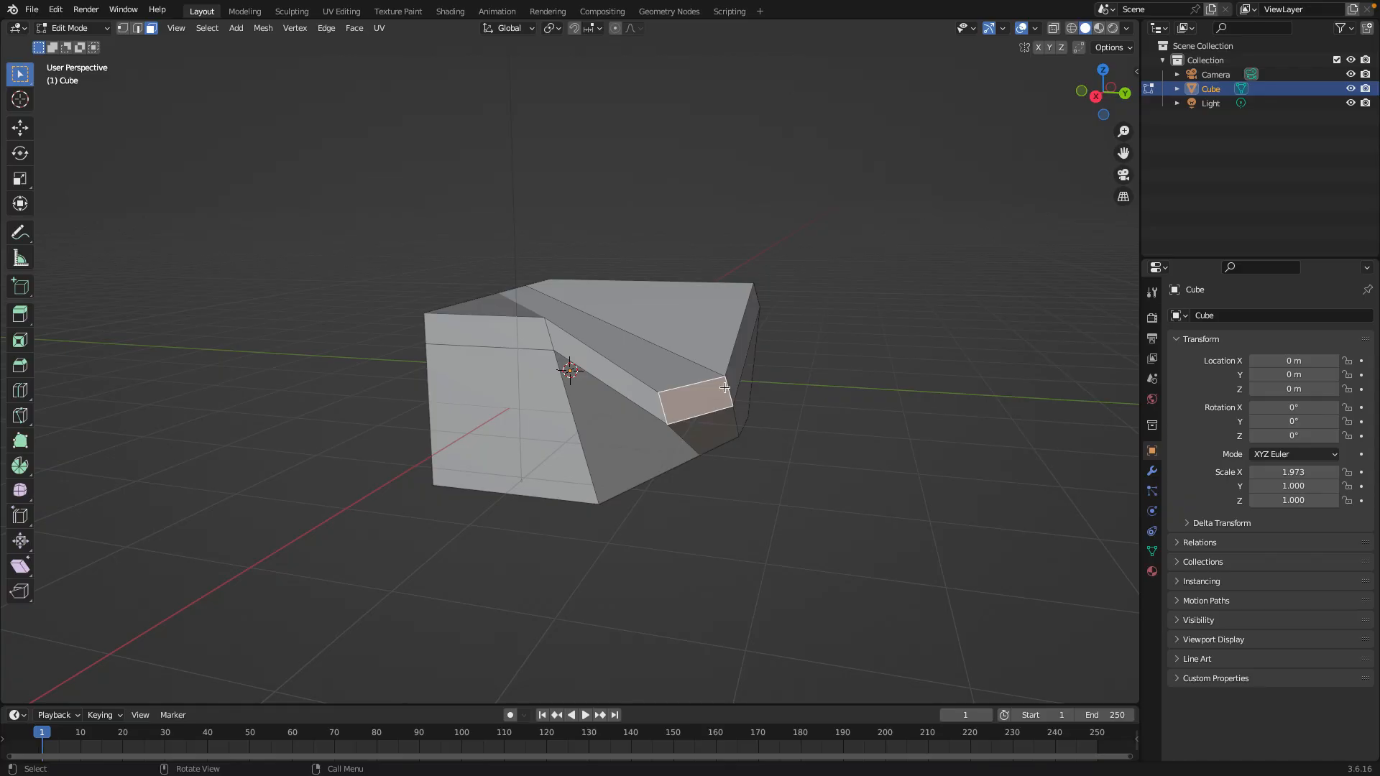
{"action": "key", "text": "e"}
{"action": "left_click", "coordinate": [837, 388]}
{"action": "middle_click_drag", "start_coordinate": [838, 388], "coordinate": [352, 483]}
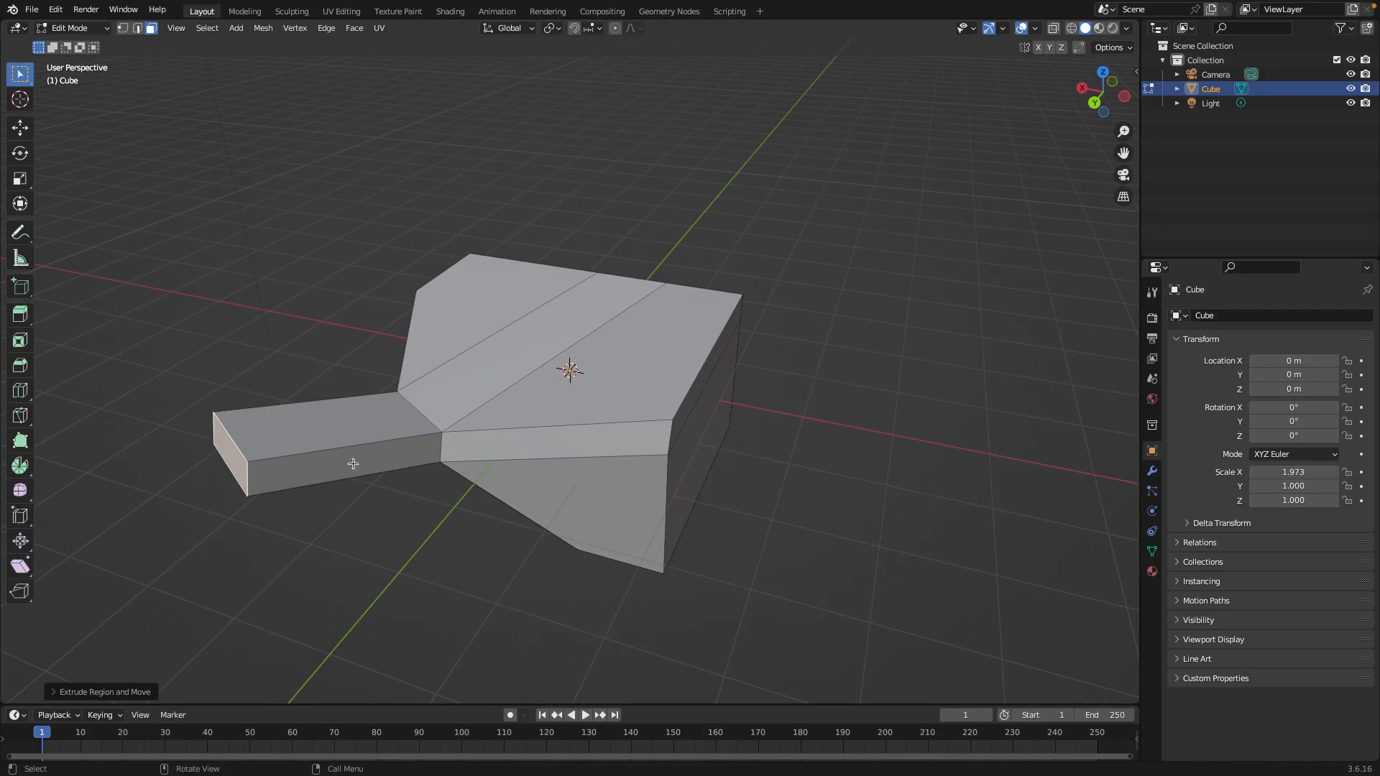
{"action": "key", "text": "ctrl+z"}
{"action": "key", "text": "ctrl+z"}
Try to extrude the large triangular top face upward, and undo the extrusion
{"action": "middle_click_drag", "start_coordinate": [492, 466], "coordinate": [674, 311]}
{"action": "key", "text": "Tab"}
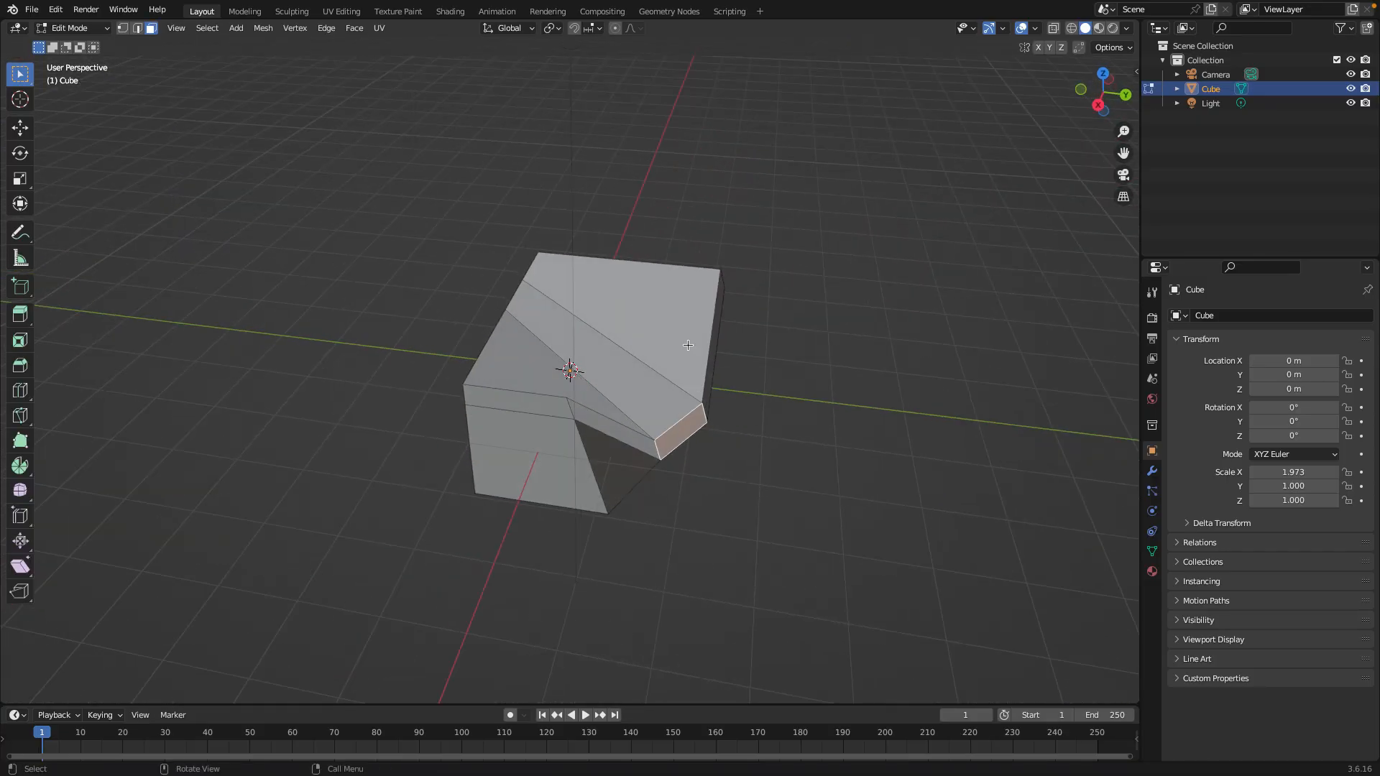
{"action": "left_click", "coordinate": [674, 311]}
{"action": "middle_click_drag", "start_coordinate": [717, 526], "coordinate": [618, 470]}
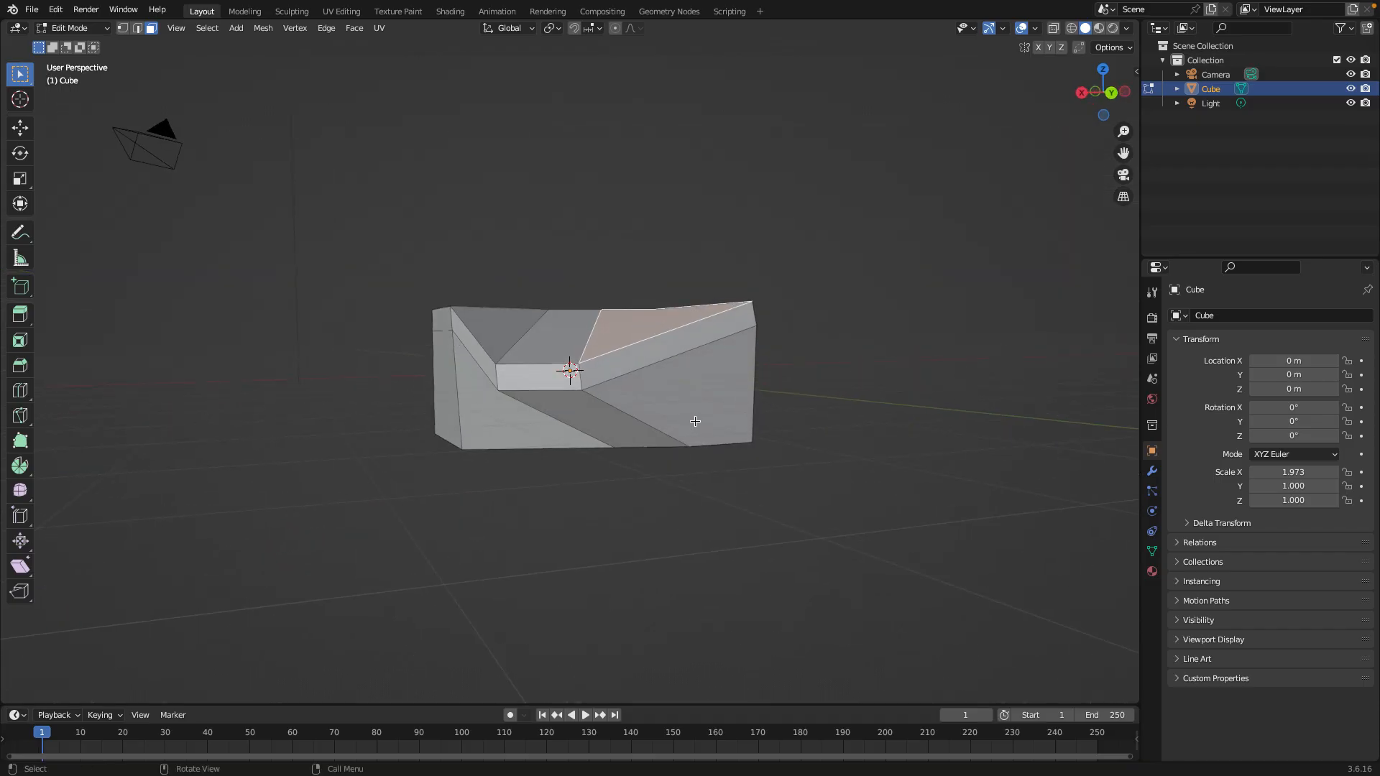
{"action": "key", "text": "e"}
{"action": "left_click", "coordinate": [693, 323]}
{"action": "middle_click_drag", "start_coordinate": [694, 323], "coordinate": [810, 386]}
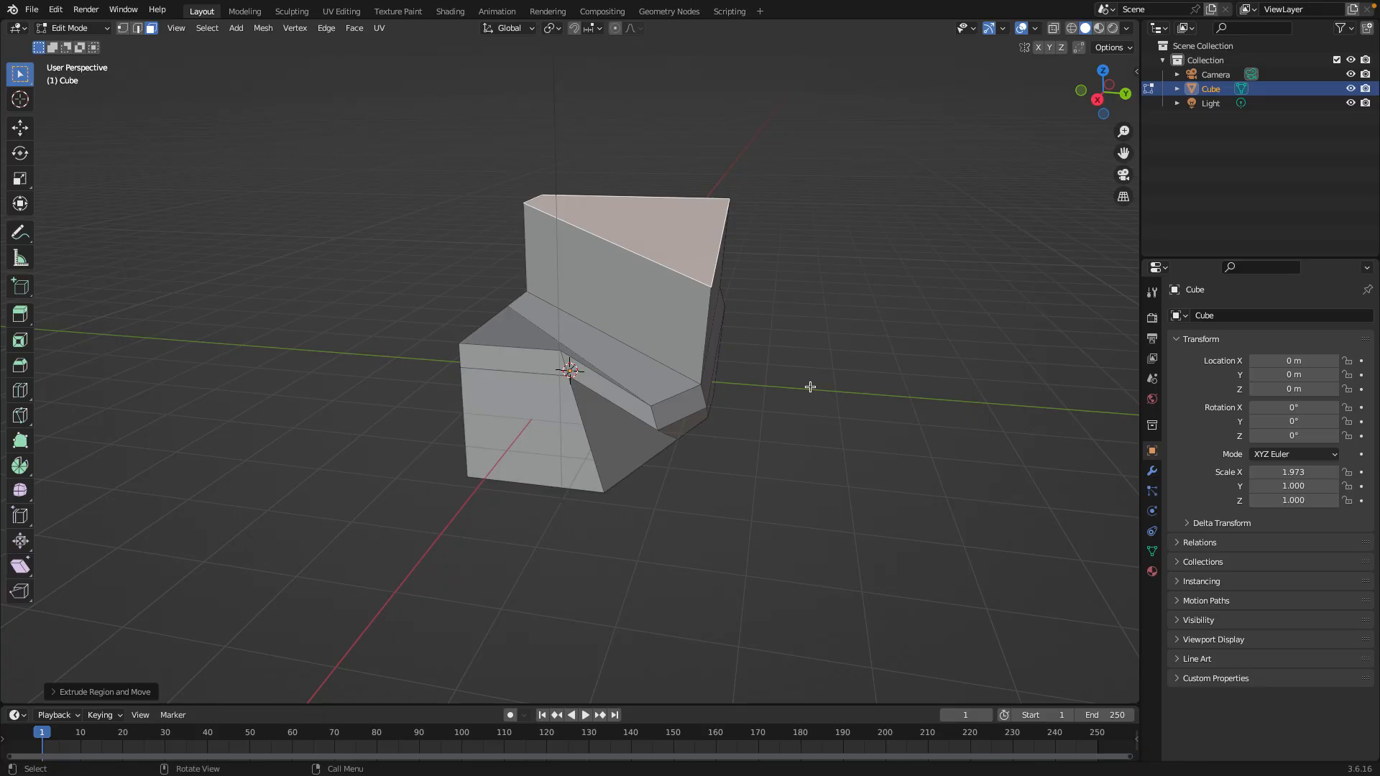
{"action": "key", "text": "ctrl+z"}
{"action": "key", "text": "ctrl+z"}
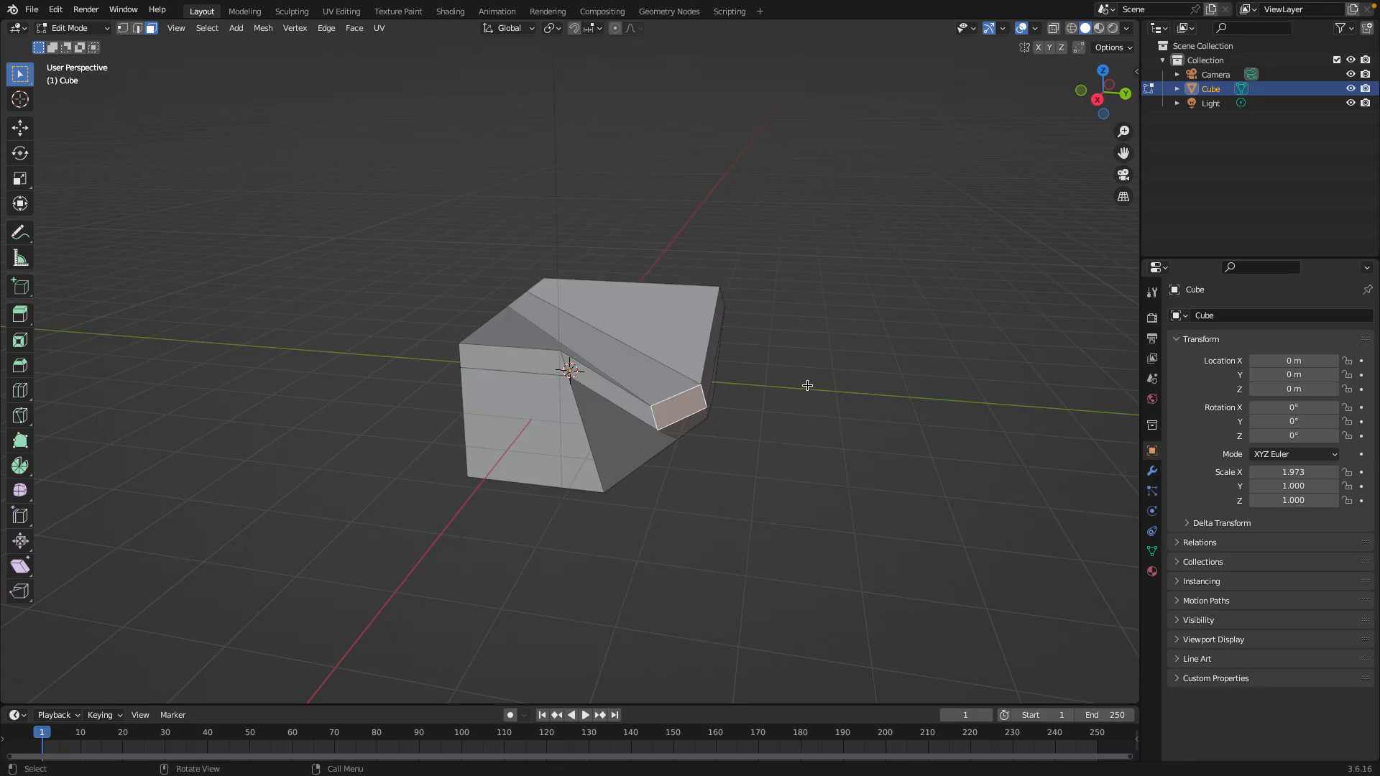
Extrude the large triangular top face upward and scale its end down into a tapered roof shape
{"action": "left_click", "coordinate": [681, 318]}
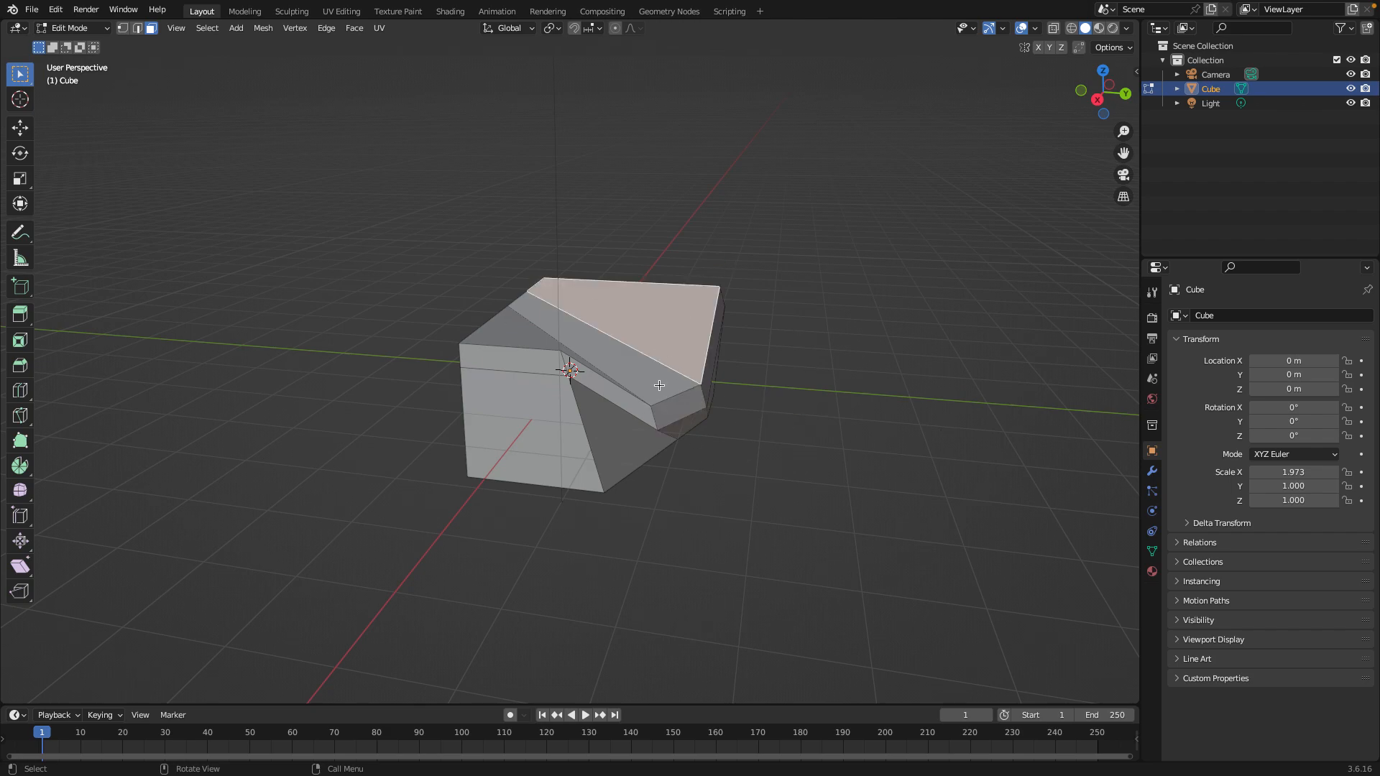
{"action": "key", "text": "e"}
{"action": "left_click", "coordinate": [680, 311]}
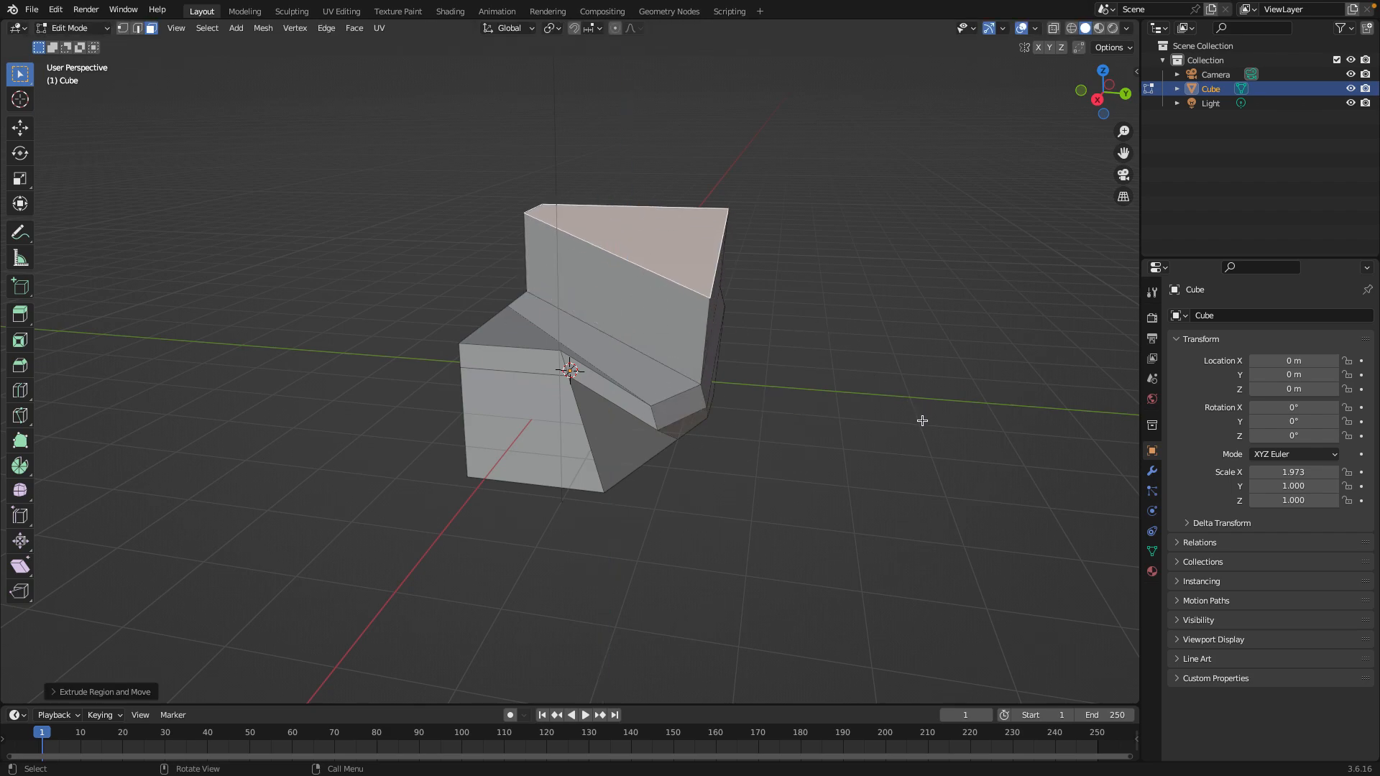
{"action": "key", "text": "s"}
{"action": "left_click", "coordinate": [719, 287]}
Extrude the small face at the tip of the taper upward into a chimney
{"action": "key", "text": "e"}
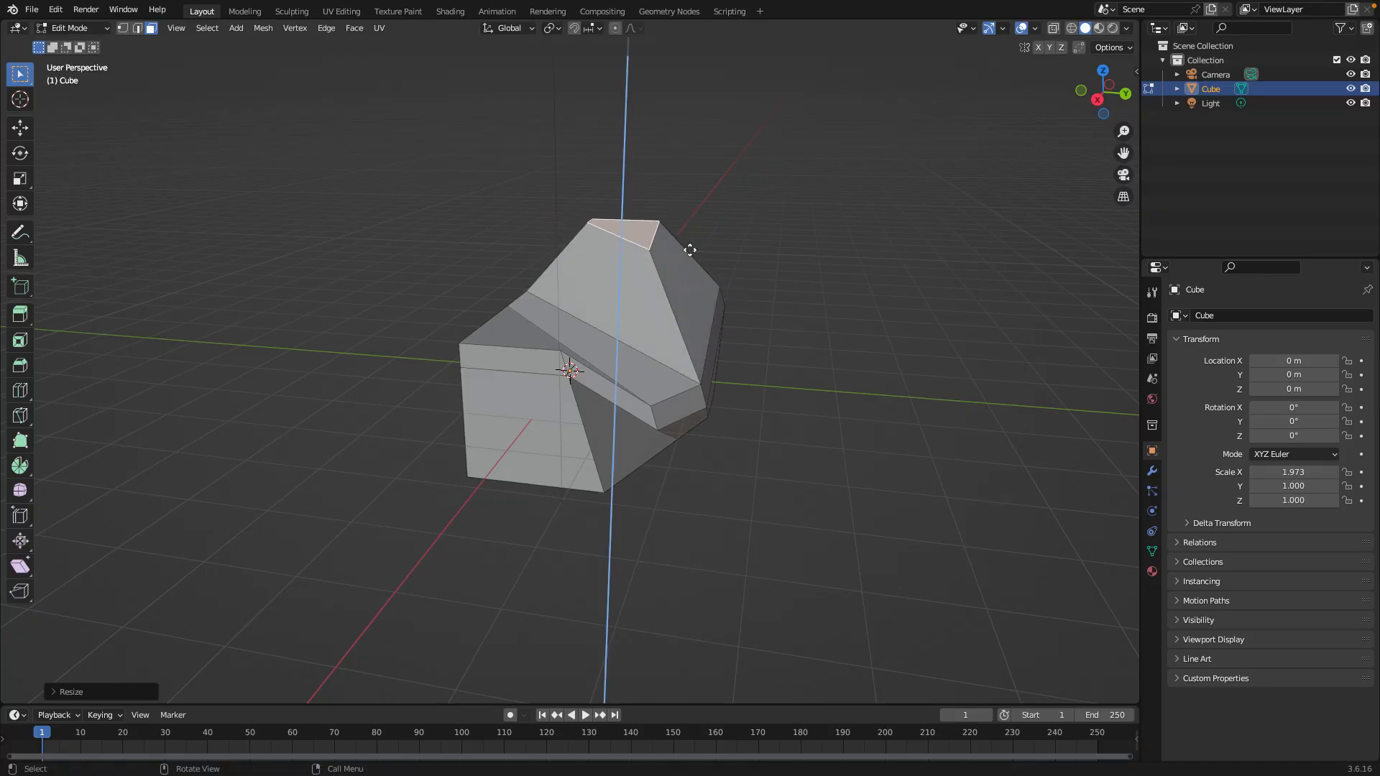
{"action": "left_click", "coordinate": [689, 217]}
{"action": "middle_click_drag", "start_coordinate": [714, 265], "coordinate": [685, 261]}
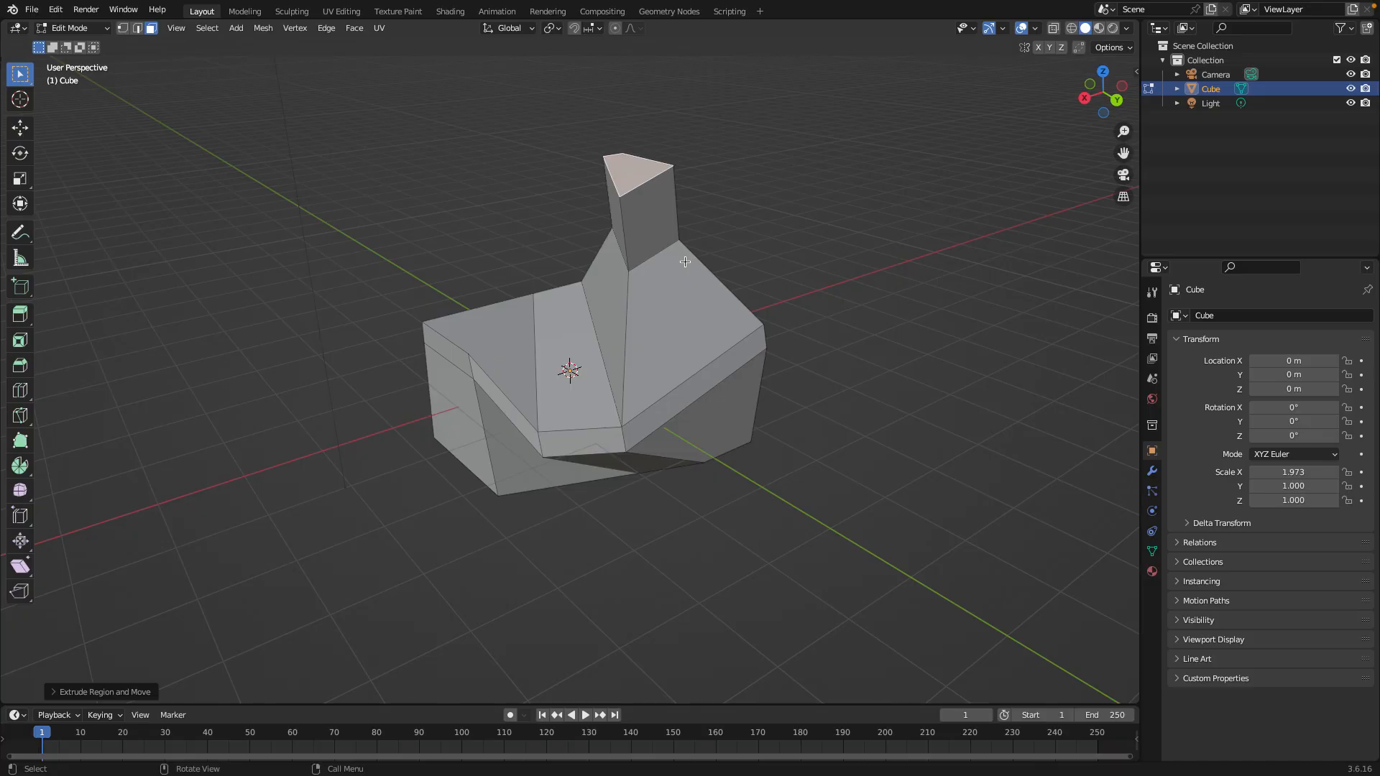
Extrude the chimney's top face in place, scale it smaller to leave a rim, and extrude it down into the chimney
{"action": "key", "text": "e"}
{"action": "key", "text": "s"}
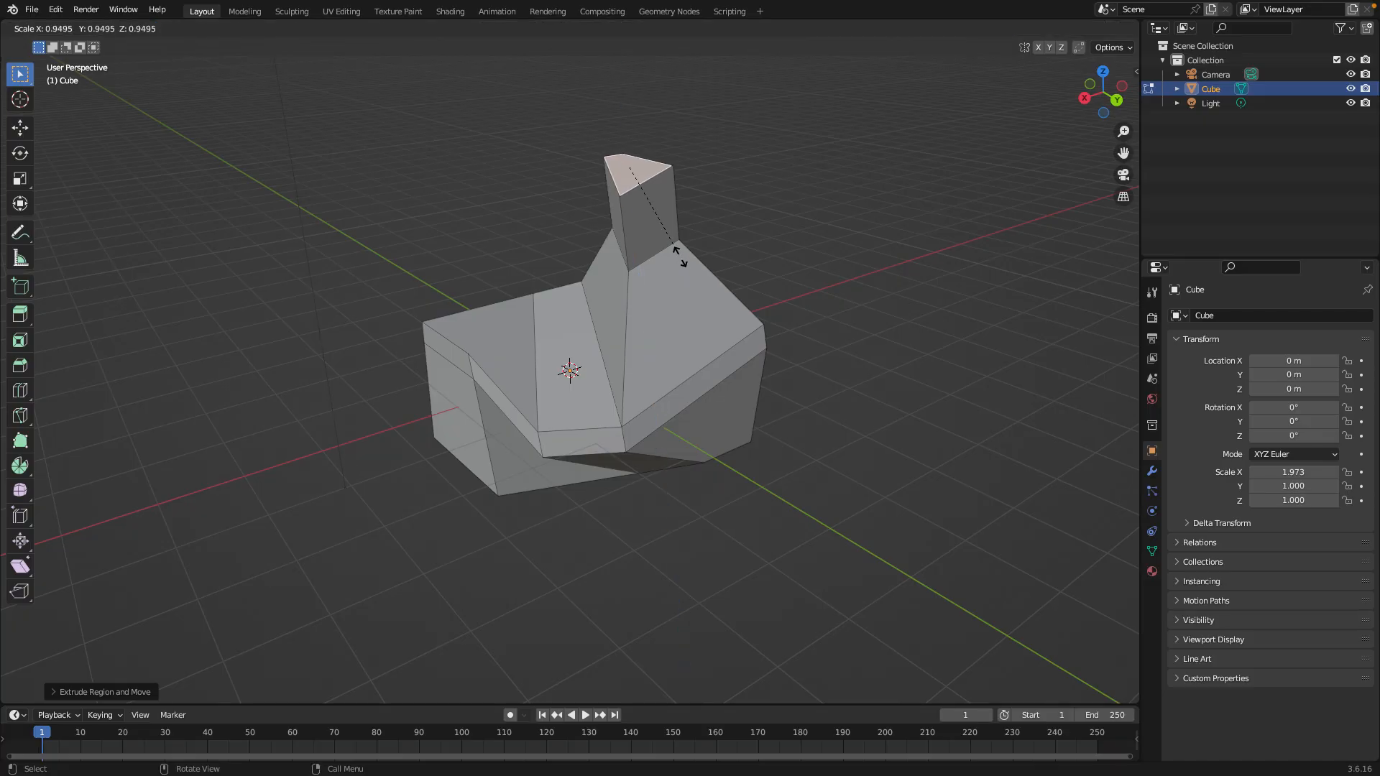
{"action": "left_click", "coordinate": [656, 227]}
{"action": "middle_click_drag", "start_coordinate": [656, 227], "coordinate": [671, 267]}
{"action": "key", "text": "e"}
{"action": "left_click", "coordinate": [715, 369]}
{"action": "middle_click_drag", "start_coordinate": [715, 369], "coordinate": [807, 385]}
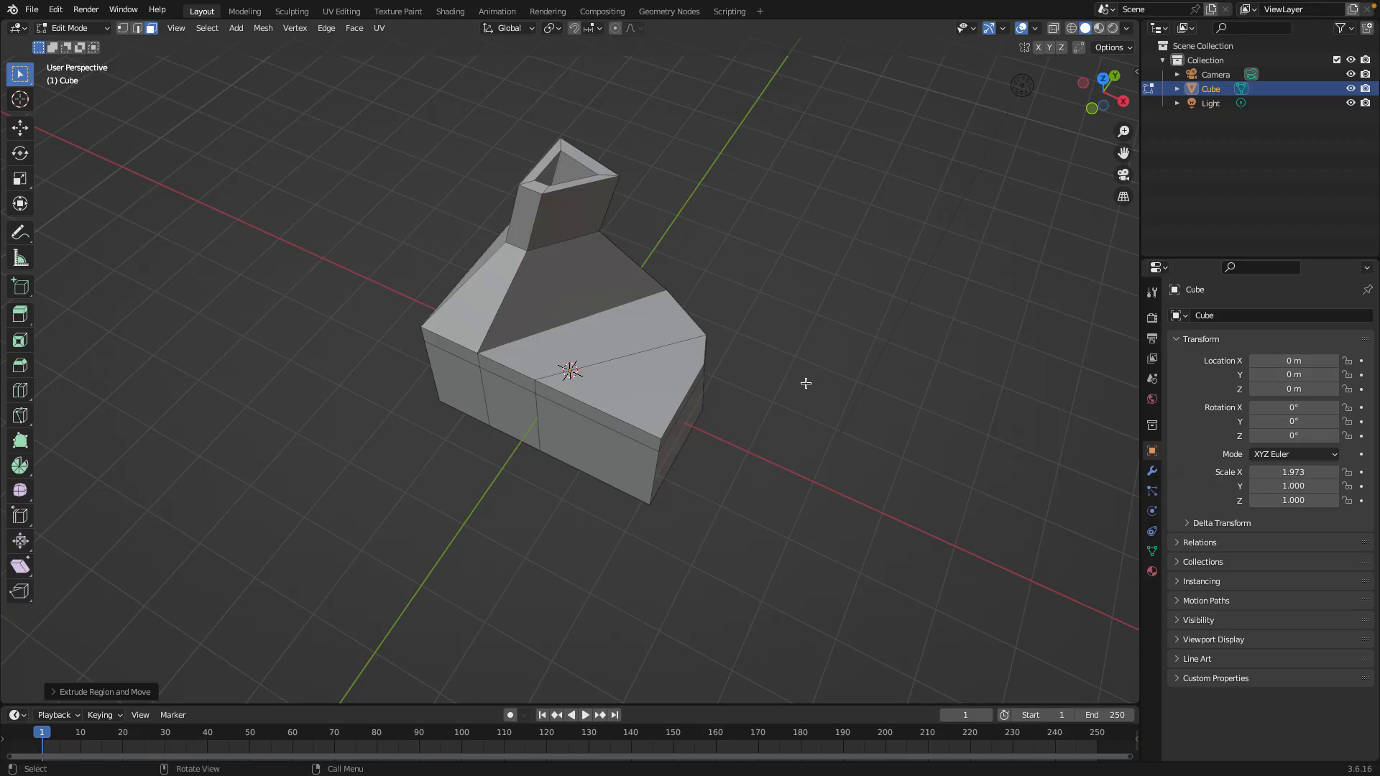
Extrude the middle face on the block's back side outward into a long arm
{"action": "left_click", "coordinate": [523, 410]}
{"action": "key", "text": "e"}
{"action": "left_click", "coordinate": [445, 539]}
{"action": "middle_click_drag", "start_coordinate": [650, 493], "coordinate": [812, 484]}
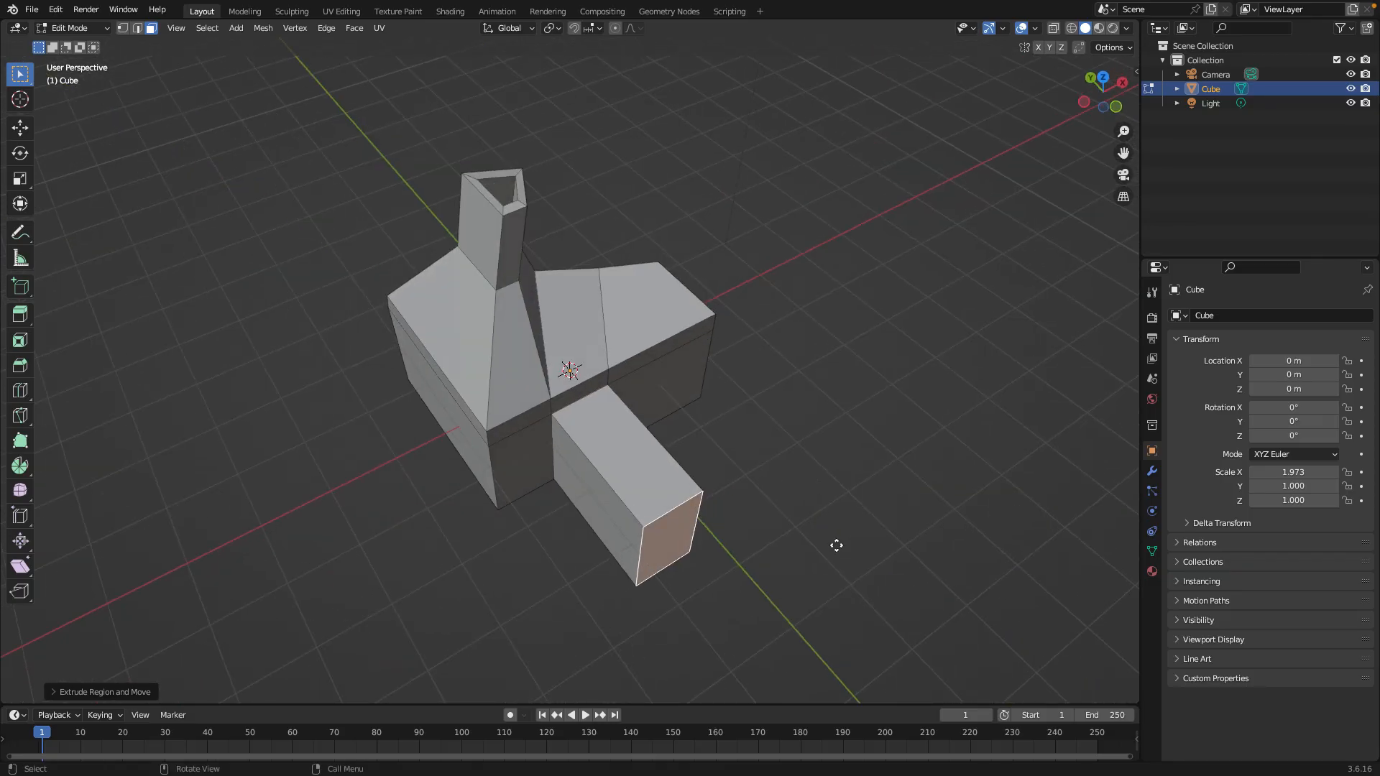
Scale up the end face of the arm and extrude it outward into a larger block
{"action": "key", "text": "s"}
{"action": "left_click", "coordinate": [1071, 569]}
{"action": "middle_click_drag", "start_coordinate": [1071, 570], "coordinate": [1112, 519]}
{"action": "key", "text": "e"}
{"action": "left_click", "coordinate": [948, 477]}
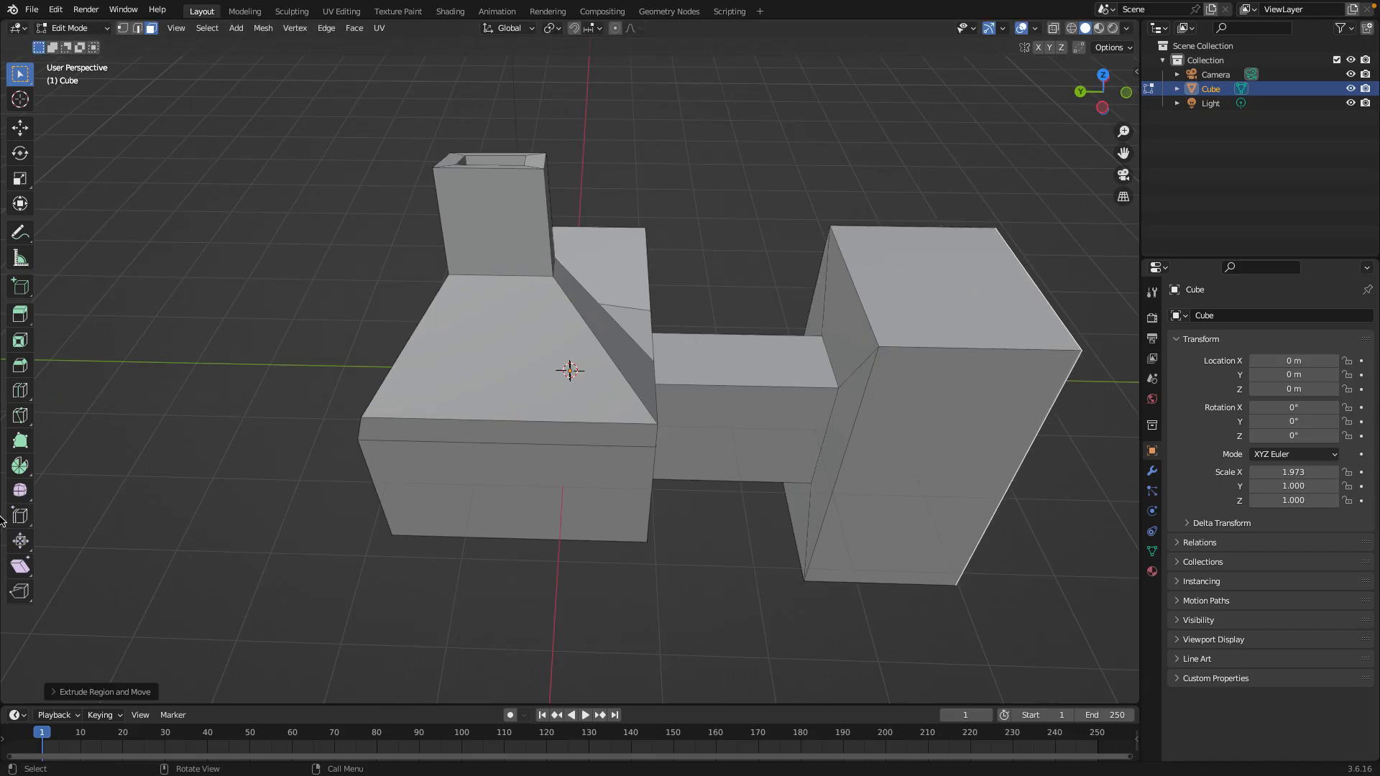
Scale down the outer face of the large block and extrude it outward into a short section
{"action": "middle_click_drag", "start_coordinate": [901, 444], "coordinate": [478, 438]}
{"action": "middle_click_drag", "start_coordinate": [354, 501], "coordinate": [545, 428]}
{"action": "key", "text": "s"}
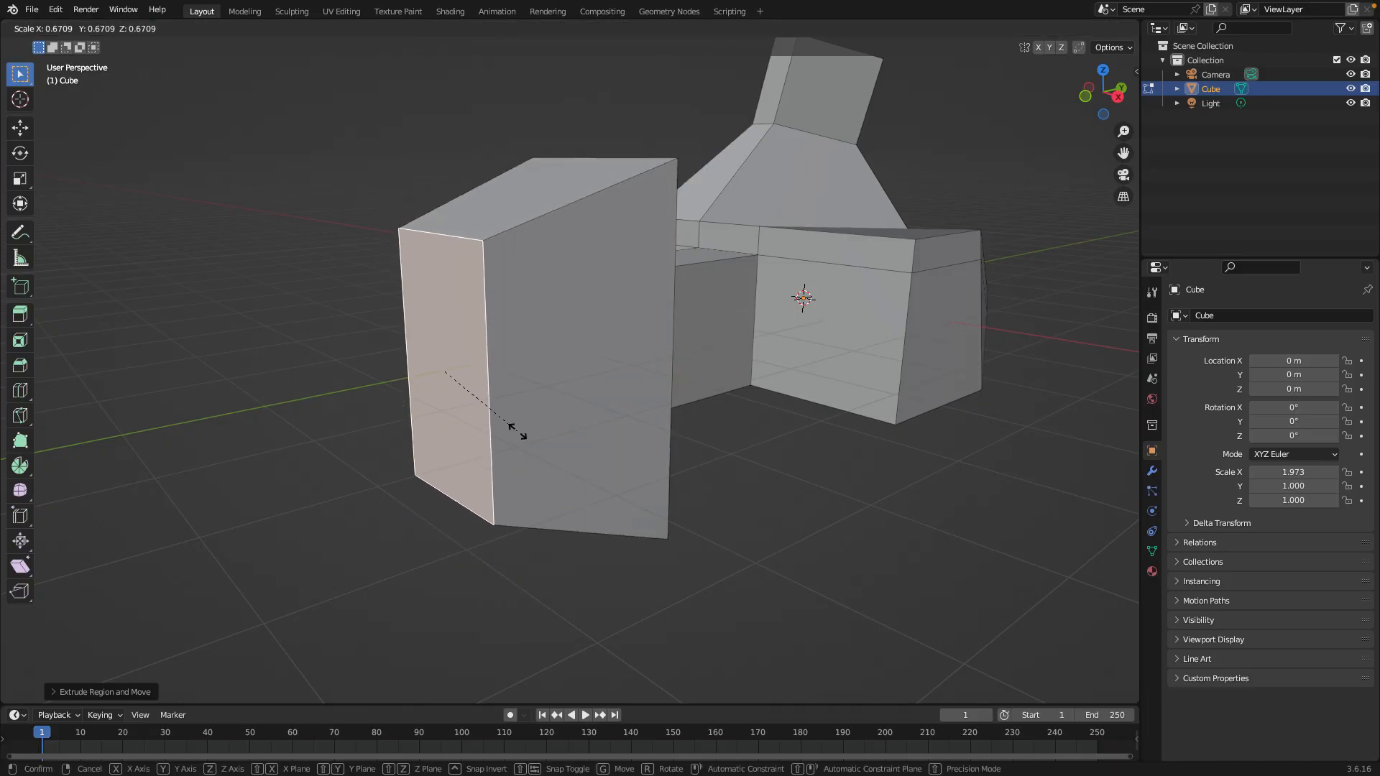
{"action": "left_click", "coordinate": [451, 434]}
{"action": "key", "text": "e"}
{"action": "left_click", "coordinate": [345, 446]}
Raise the end face of the short section along the Z axis
{"action": "middle_click_drag", "start_coordinate": [344, 446], "coordinate": [262, 531]}
{"action": "key", "text": "r"}
{"action": "key", "text": "z"}
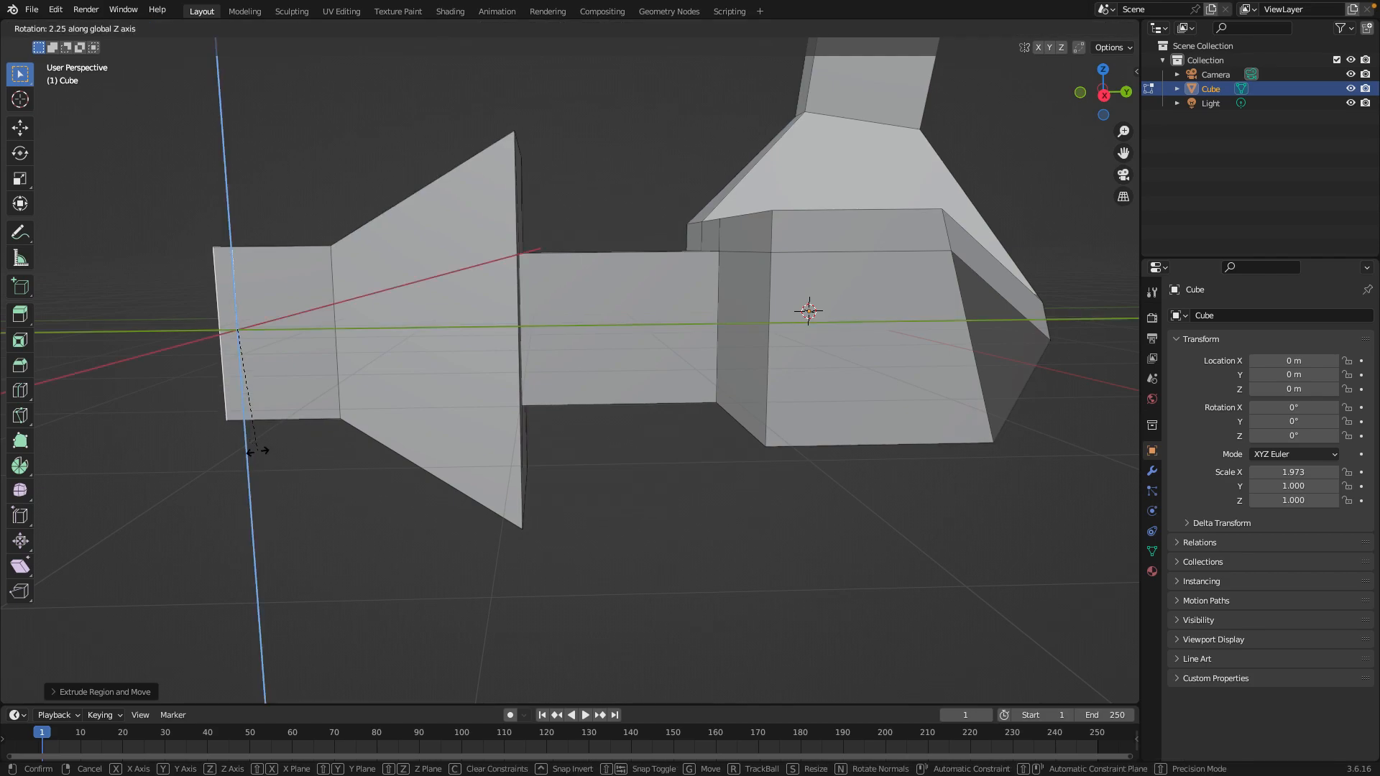
{"action": "key", "text": "g"}
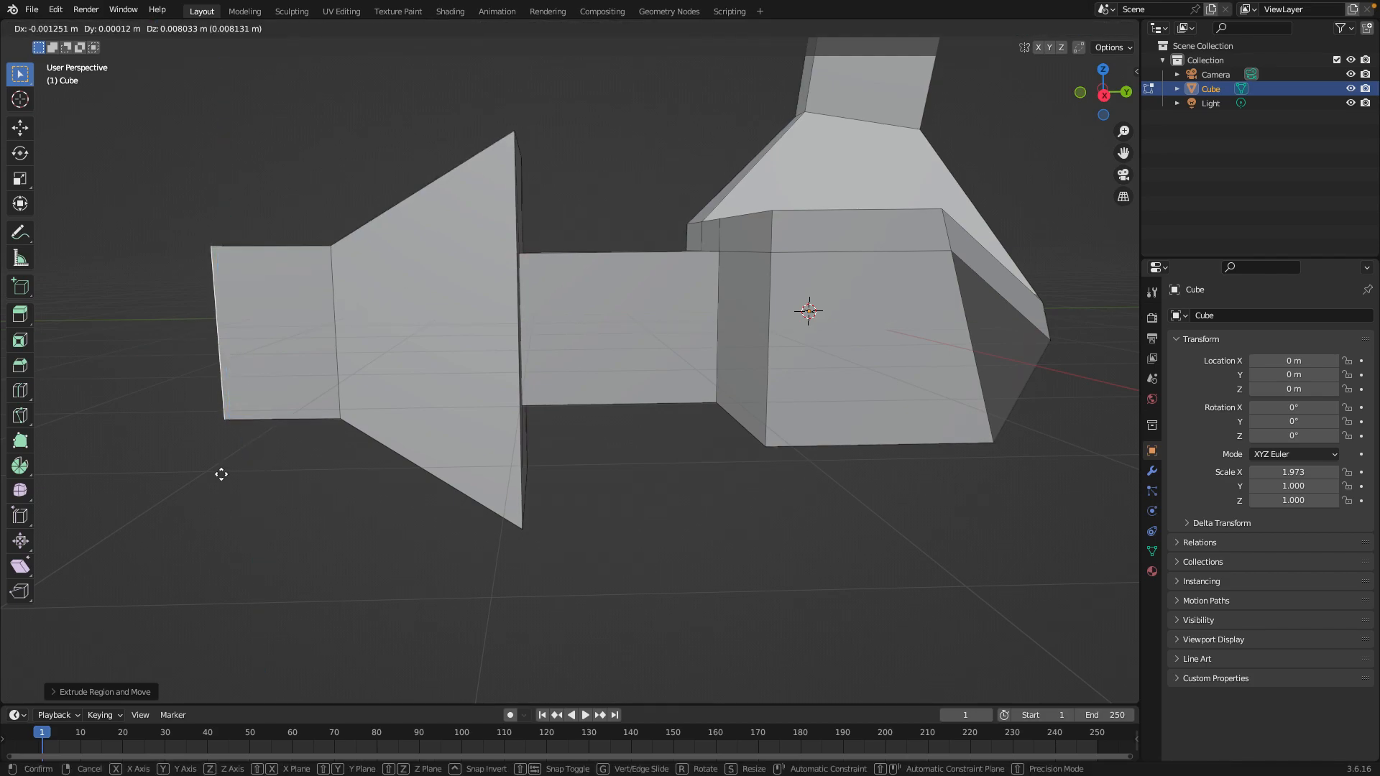
{"action": "key", "text": "z"}
{"action": "left_click", "coordinate": [206, 342]}
Scale the raised end face down along the Z axis
{"action": "middle_click_drag", "start_coordinate": [206, 342], "coordinate": [633, 422]}
{"action": "key", "text": "s"}
{"action": "key", "text": "x"}
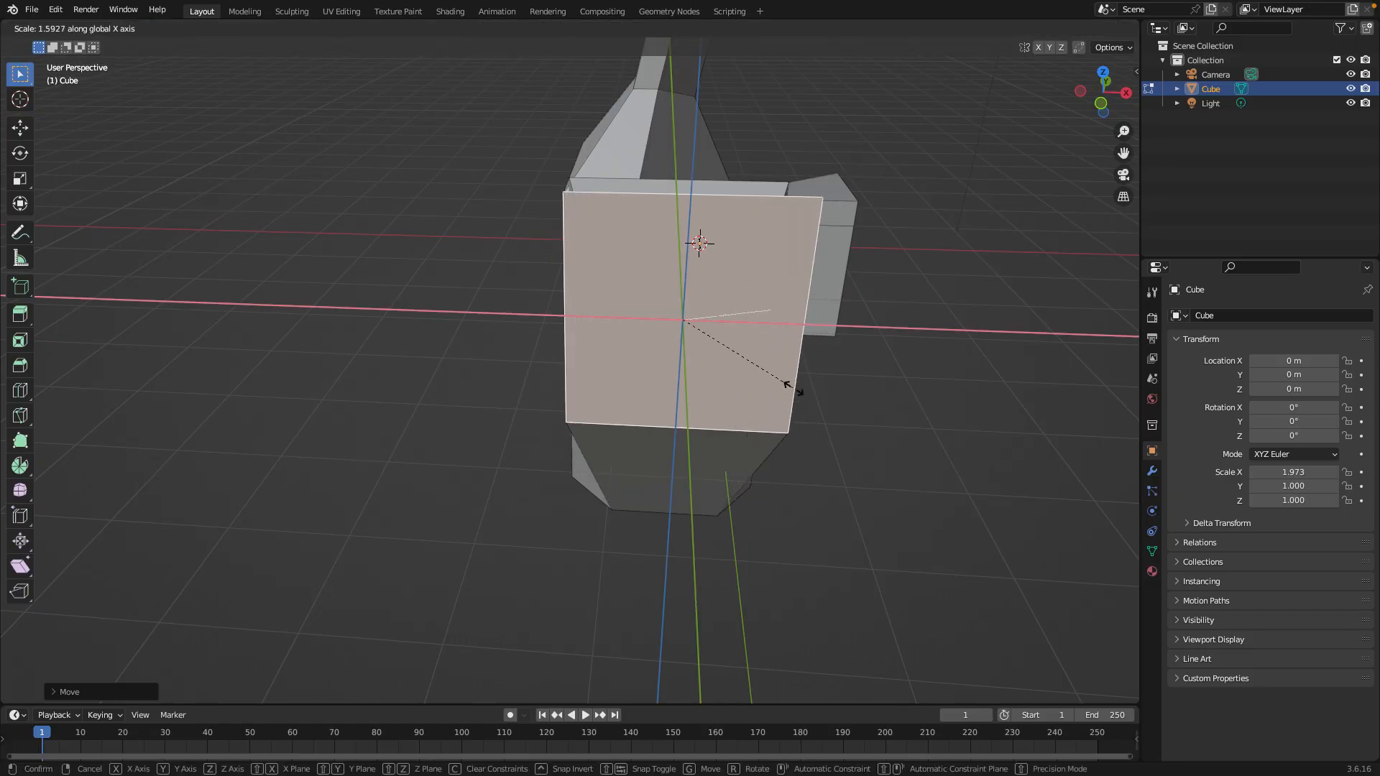
{"action": "key", "text": "y"}
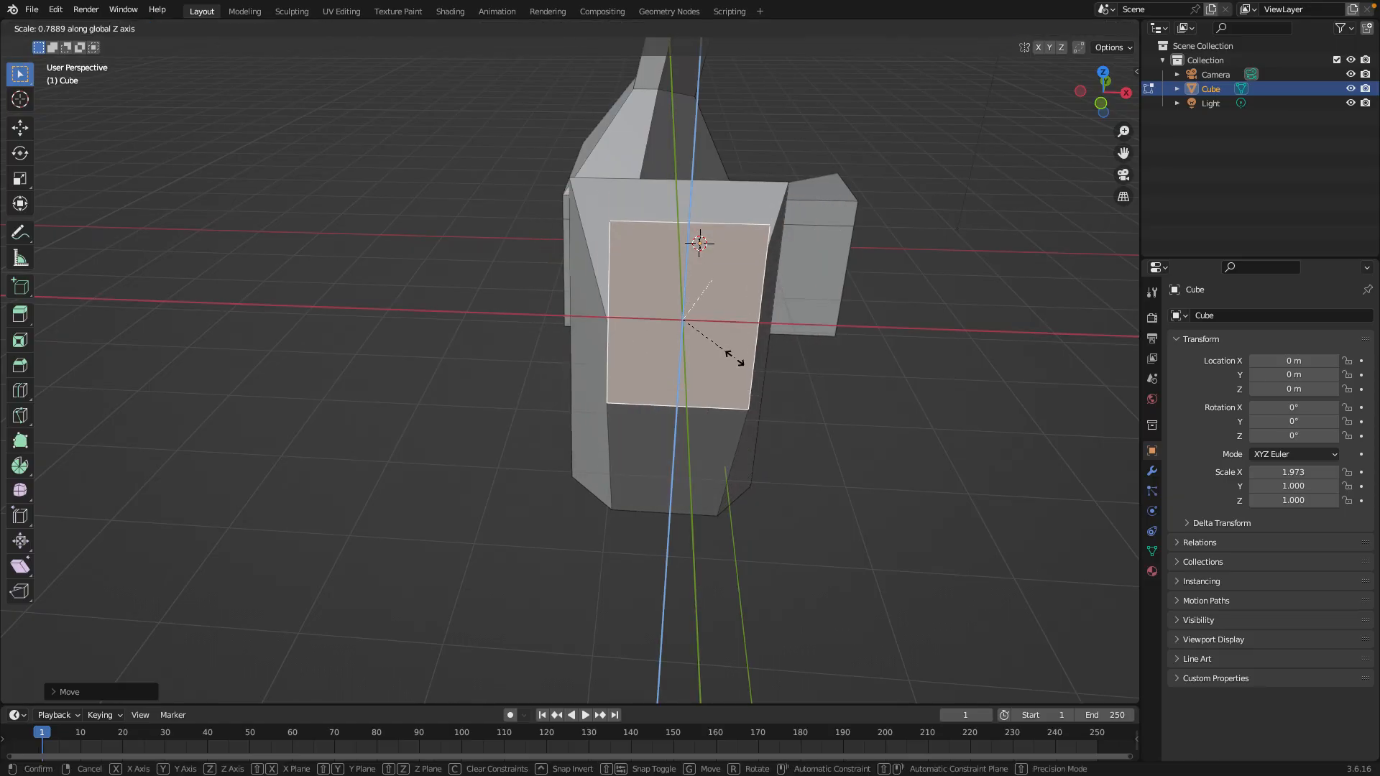
{"action": "left_click", "coordinate": [794, 386]}
Extrude the raised end face outward to add another section to the arm
{"action": "middle_click_drag", "start_coordinate": [794, 386], "coordinate": [915, 342]}
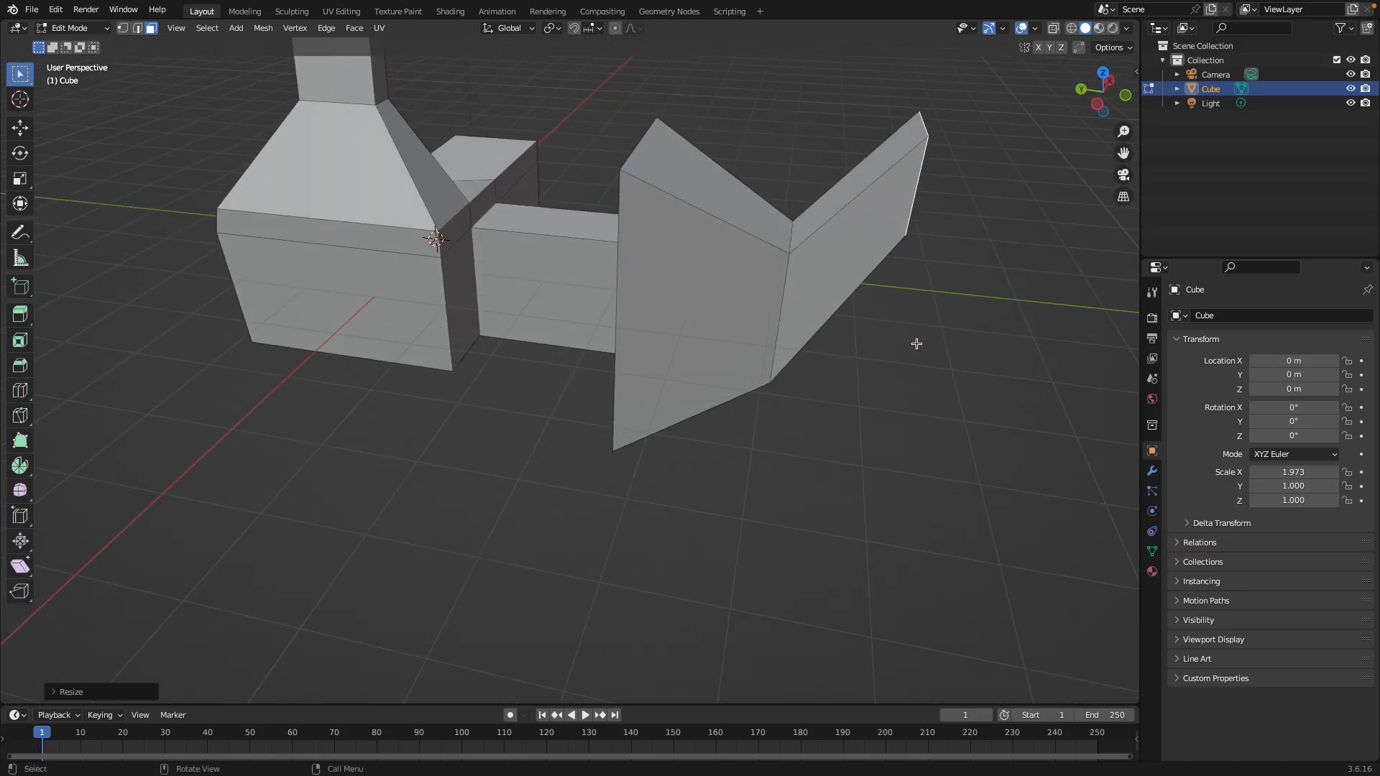
{"action": "key", "text": "e"}
{"action": "left_click", "coordinate": [1017, 293]}
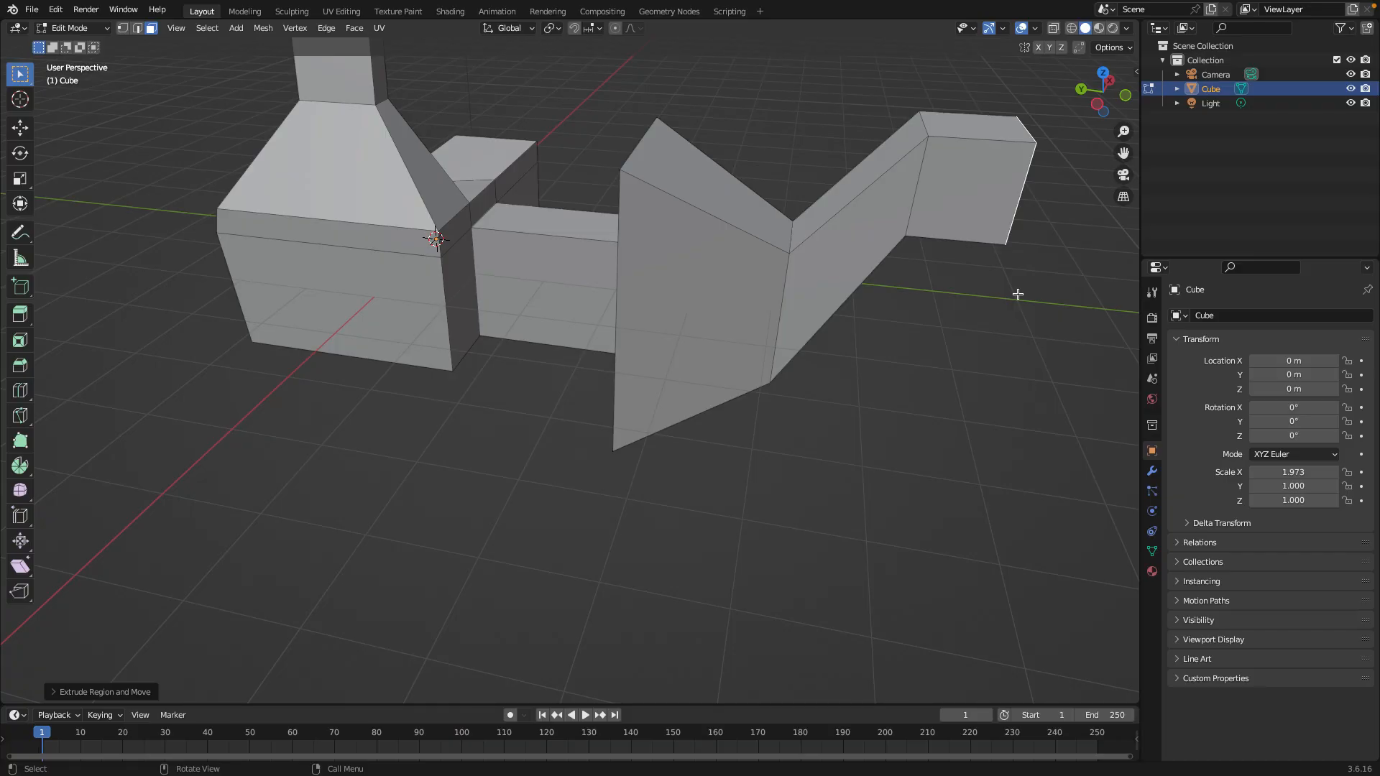
{"action": "scroll", "coordinate": [717, 237], "scroll_direction": "up", "scroll_amount": 1}
{"action": "scroll", "coordinate": [718, 244], "scroll_direction": "down", "scroll_amount": 5}
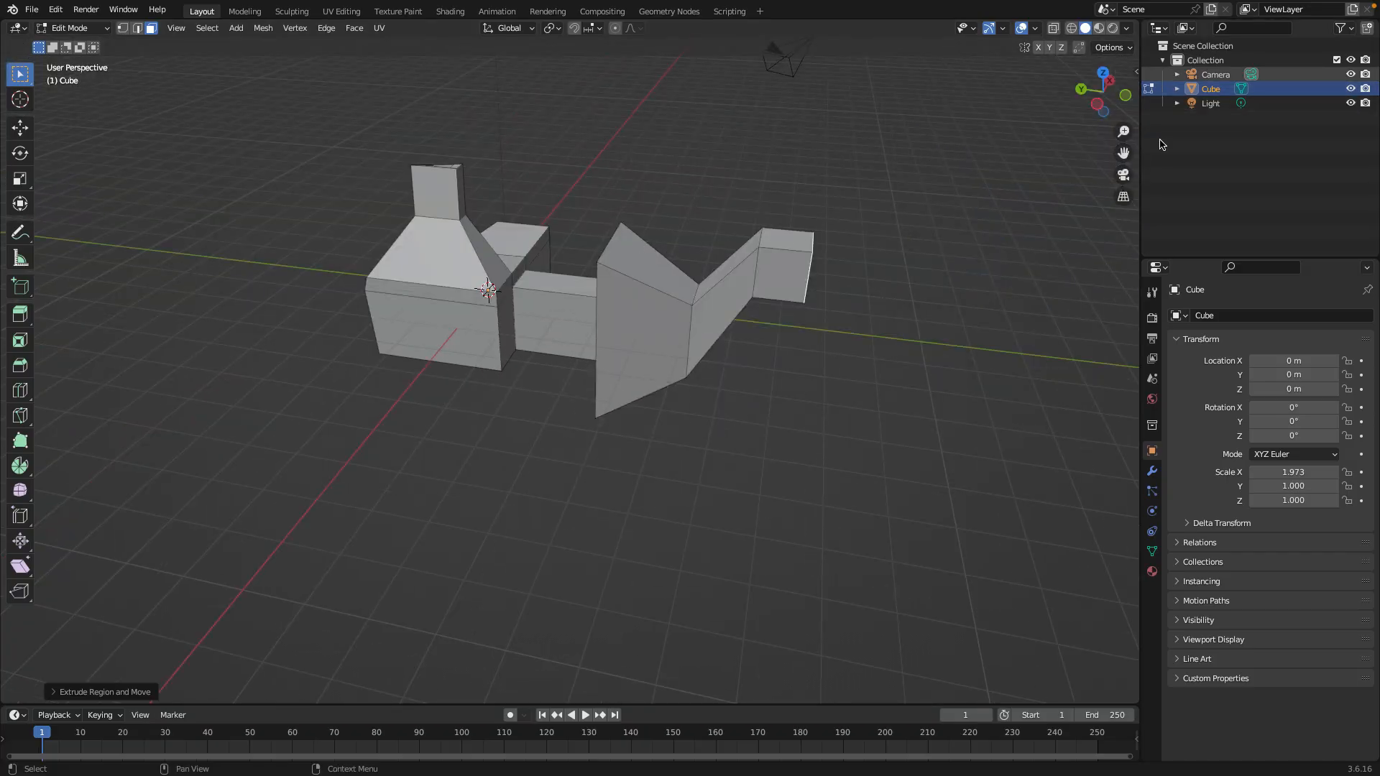
Hide the edited Cube object, return to Object Mode and add a new cube mesh
{"action": "left_click", "coordinate": [1350, 90]}
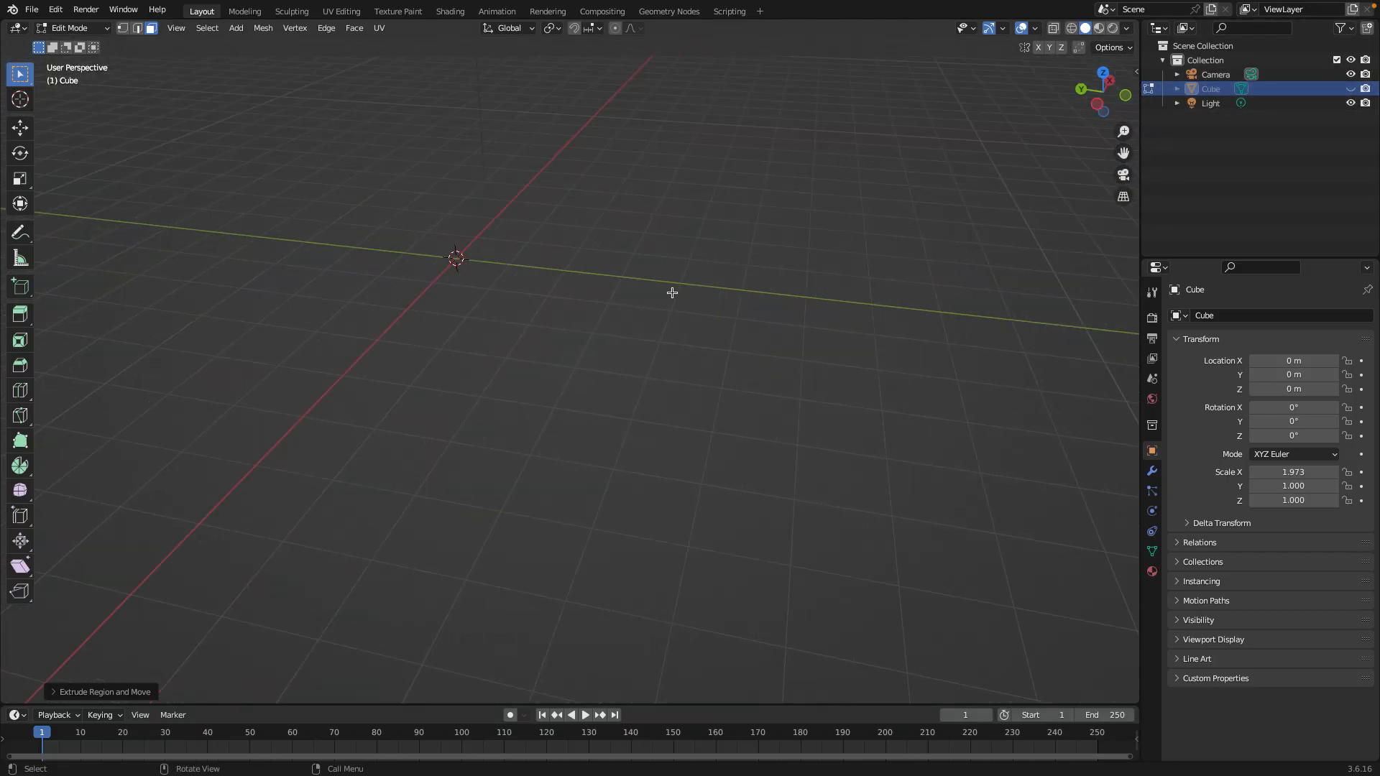
{"action": "left_click", "coordinate": [84, 27]}
{"action": "left_click", "coordinate": [71, 41]}
{"action": "key", "text": "shift+a"}
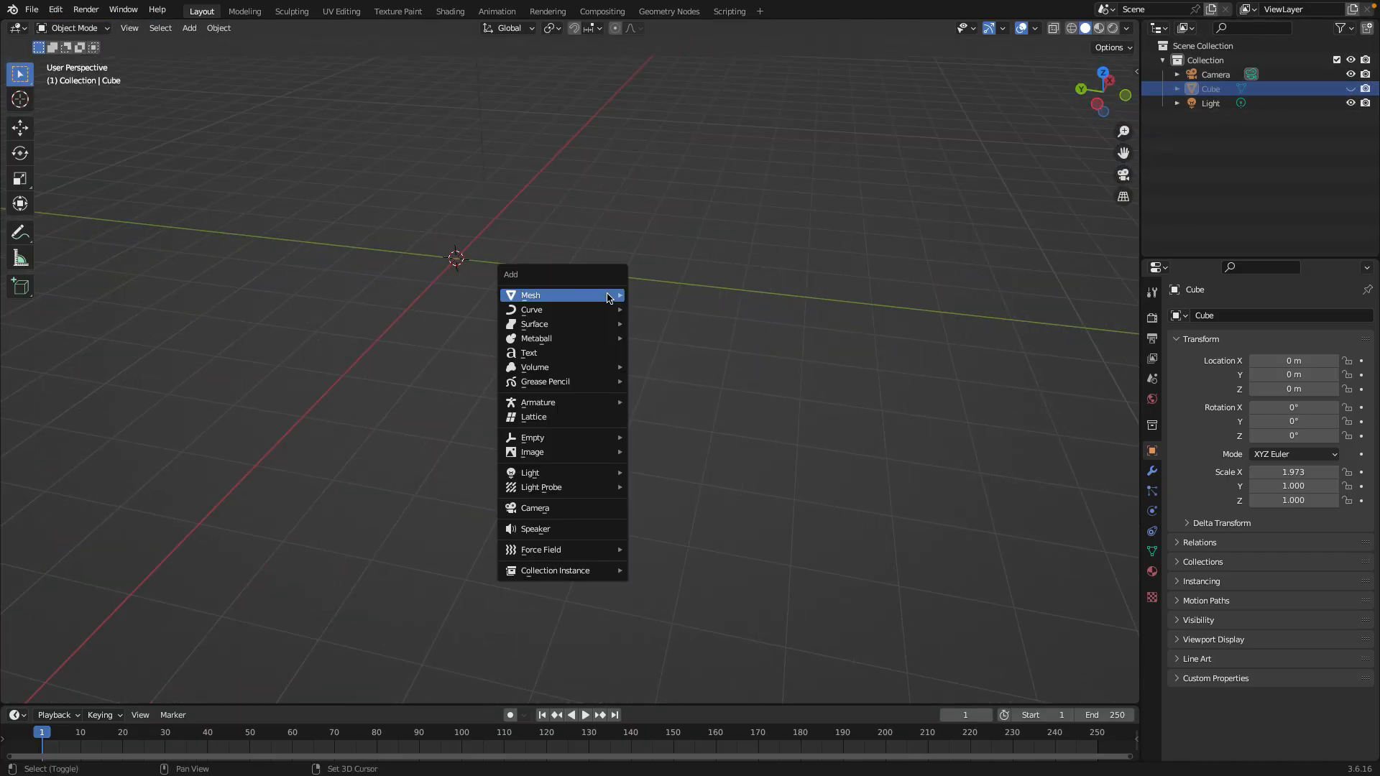
{"action": "mouse_move", "coordinate": [609, 297]}
{"action": "left_click", "coordinate": [687, 309]}
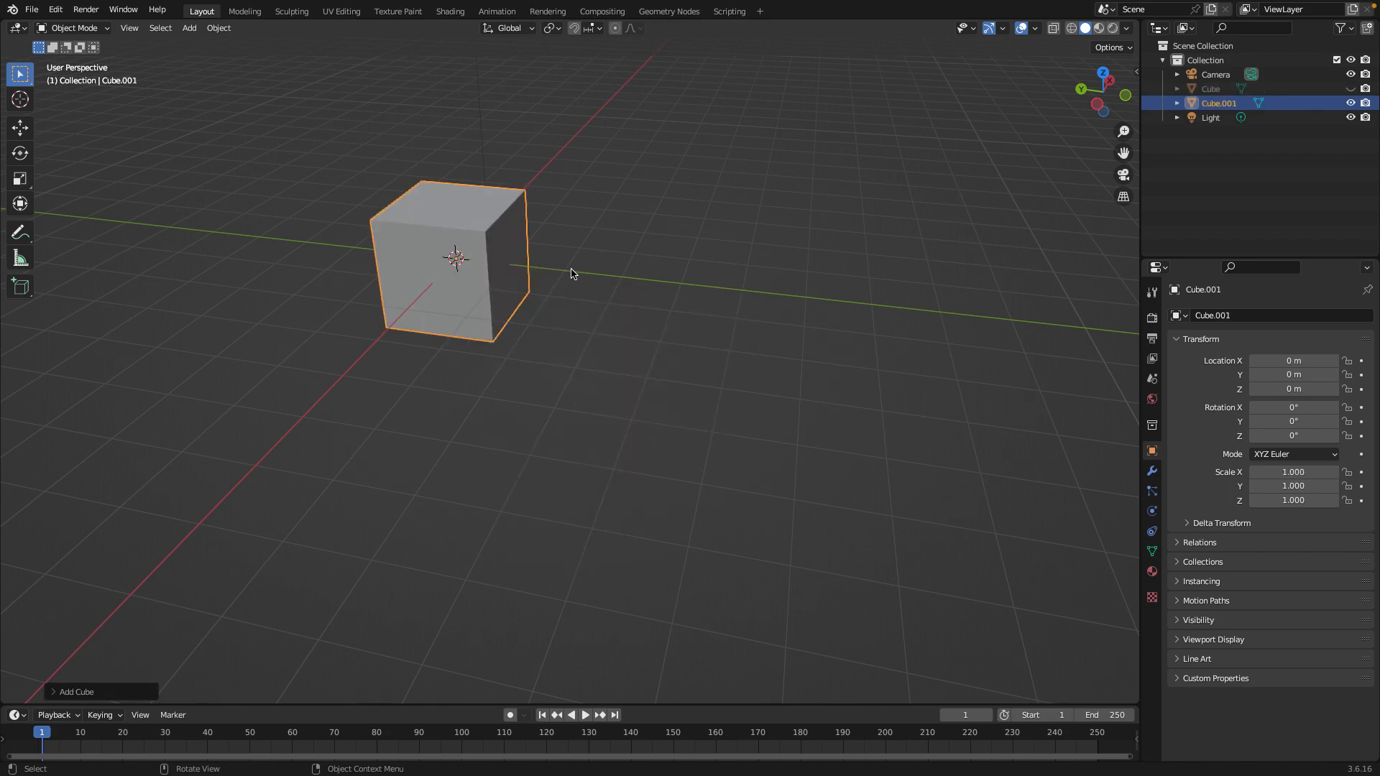
Scale the new cube uniformly to about 4.46
{"action": "key", "text": "s"}
{"action": "left_click", "coordinate": [948, 329]}
{"action": "scroll", "coordinate": [948, 330], "scroll_direction": "down", "scroll_amount": 5}
{"action": "middle_click_drag", "start_coordinate": [948, 330], "coordinate": [819, 311]}
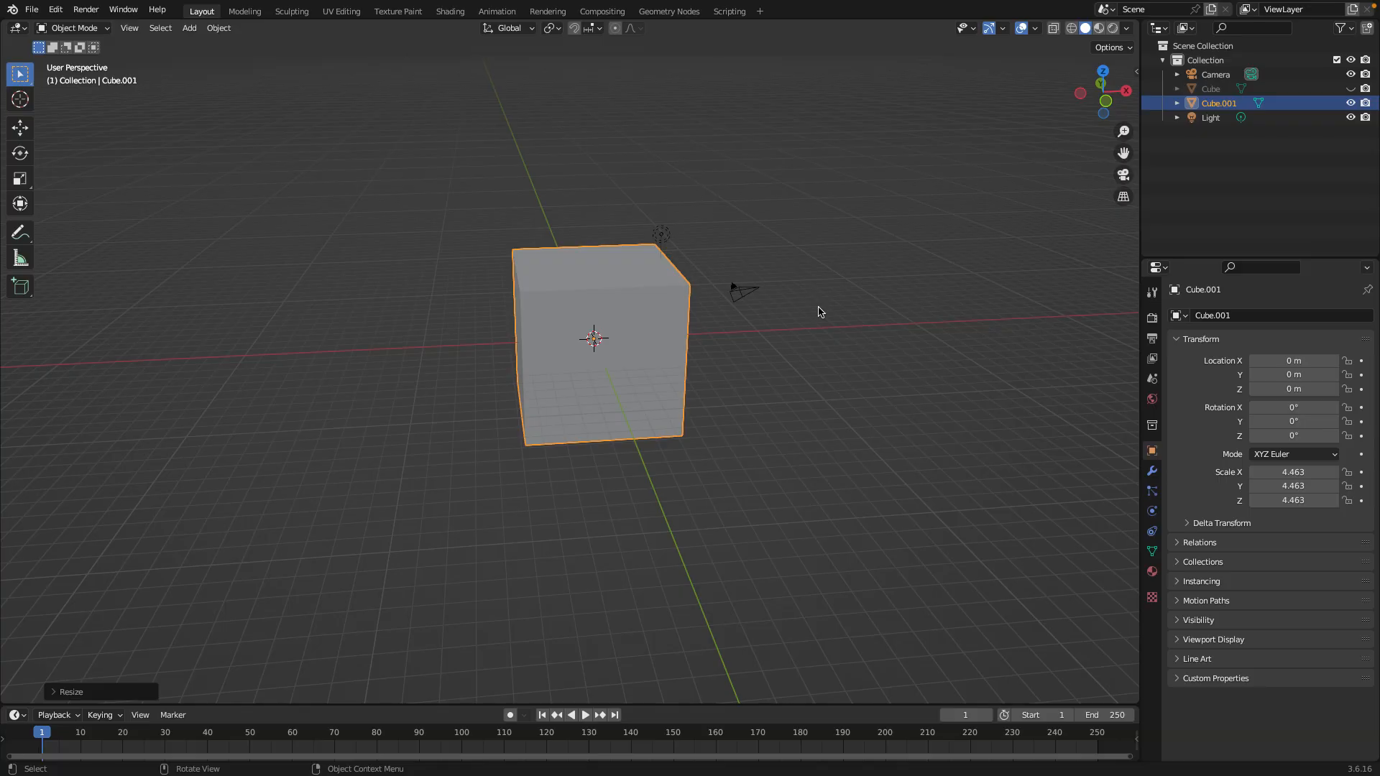
Enter Edit Mode on the new cube and add one centred vertical loop cut that splits it across the X axis
{"action": "key", "text": "Tab"}
{"action": "key", "text": "ctrl+r"}
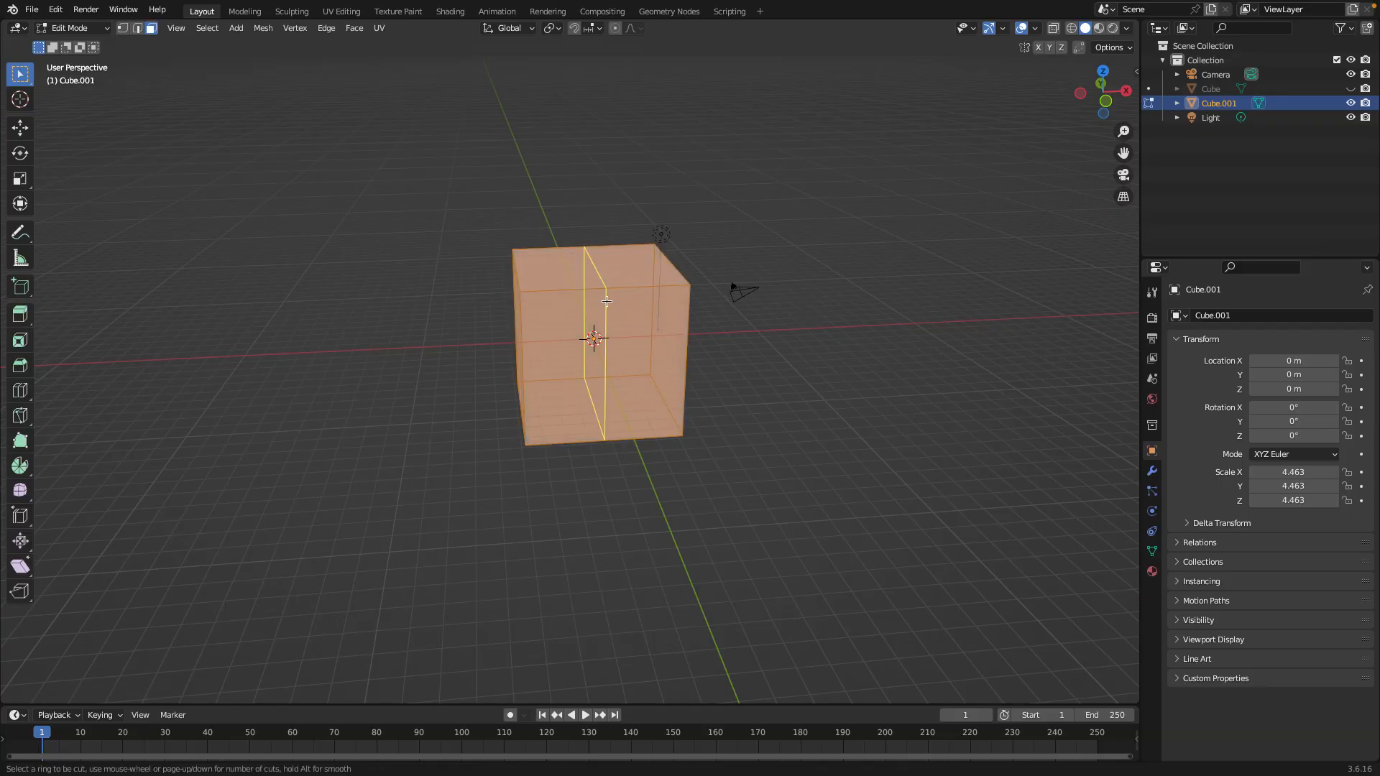
{"action": "left_click", "coordinate": [607, 301]}
{"action": "right_click", "coordinate": [607, 301]}
{"action": "middle_click_drag", "start_coordinate": [865, 385], "coordinate": [965, 244]}
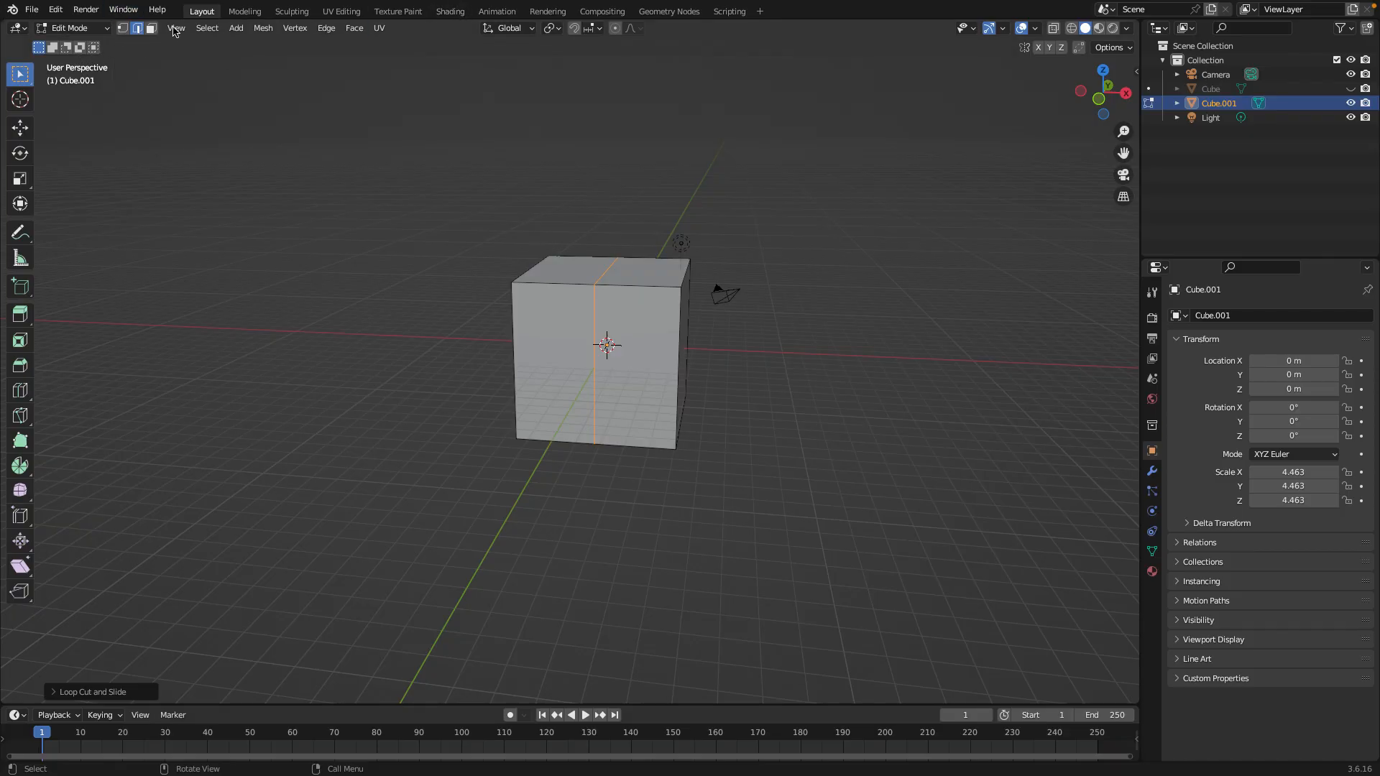
Select the vertices on the cube's negative X side and delete them, keeping only the other half
{"action": "left_click", "coordinate": [123, 28]}
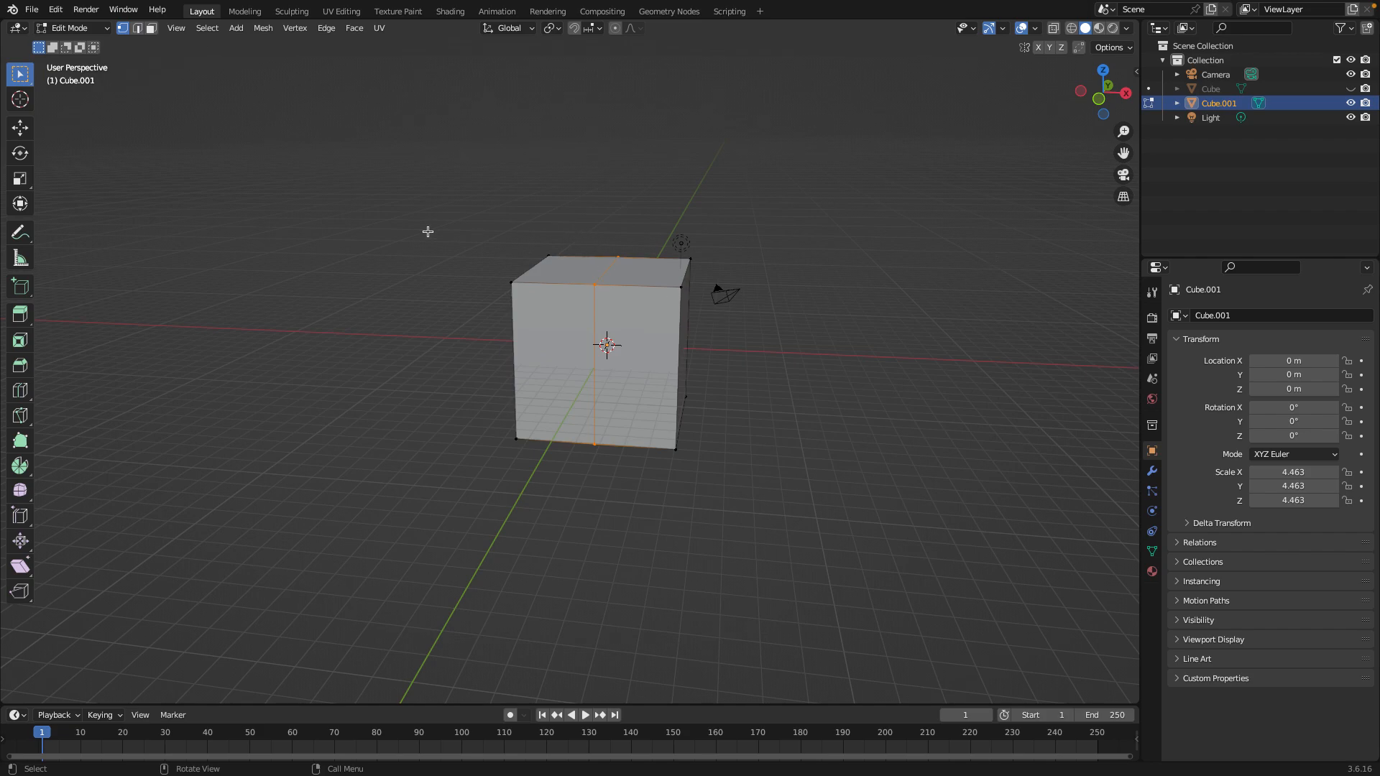
{"action": "middle_click_drag", "start_coordinate": [733, 304], "coordinate": [791, 248]}
{"action": "left_click_drag", "start_coordinate": [428, 249], "coordinate": [499, 484]}
{"action": "middle_click_drag", "start_coordinate": [513, 438], "coordinate": [503, 381]}
{"action": "left_click_drag", "start_coordinate": [498, 272], "coordinate": [561, 477]}
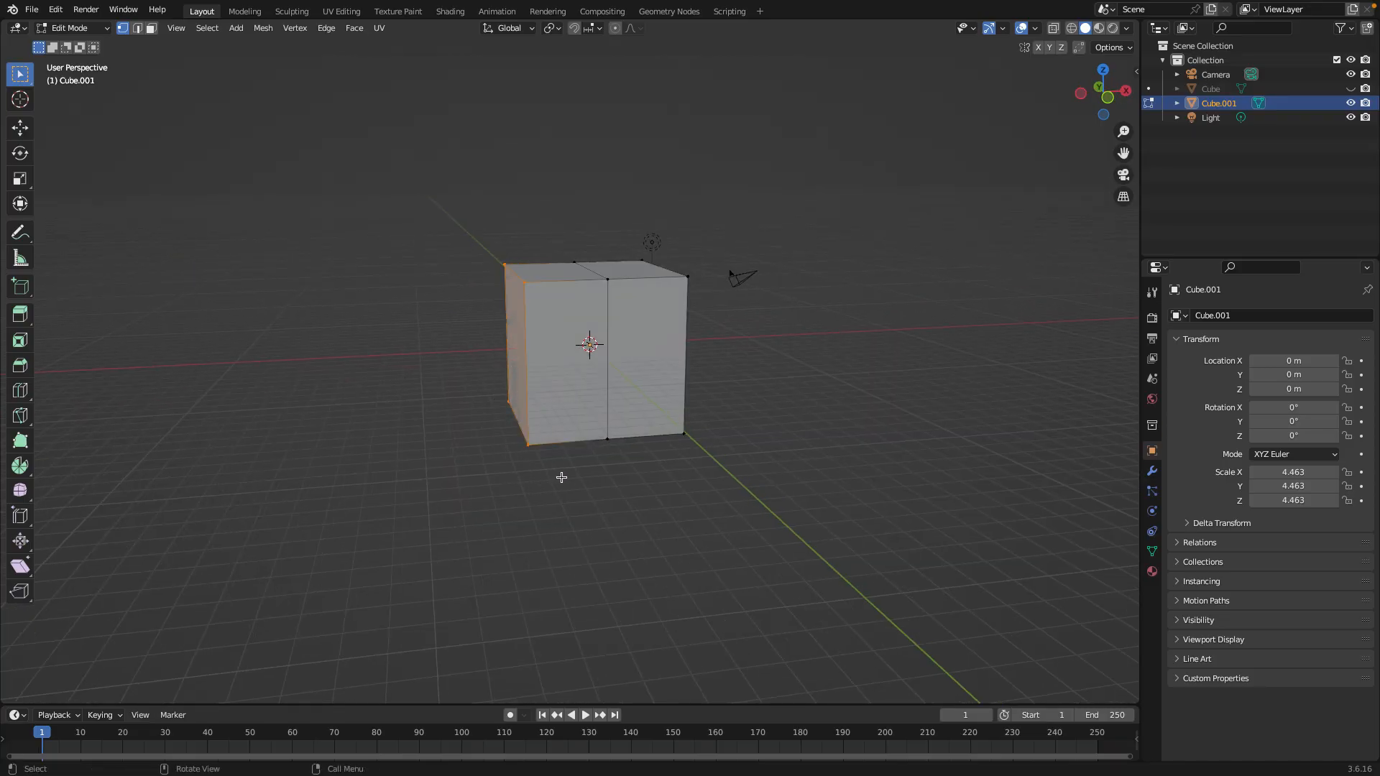
{"action": "key", "text": "x"}
{"action": "left_click", "coordinate": [729, 373]}
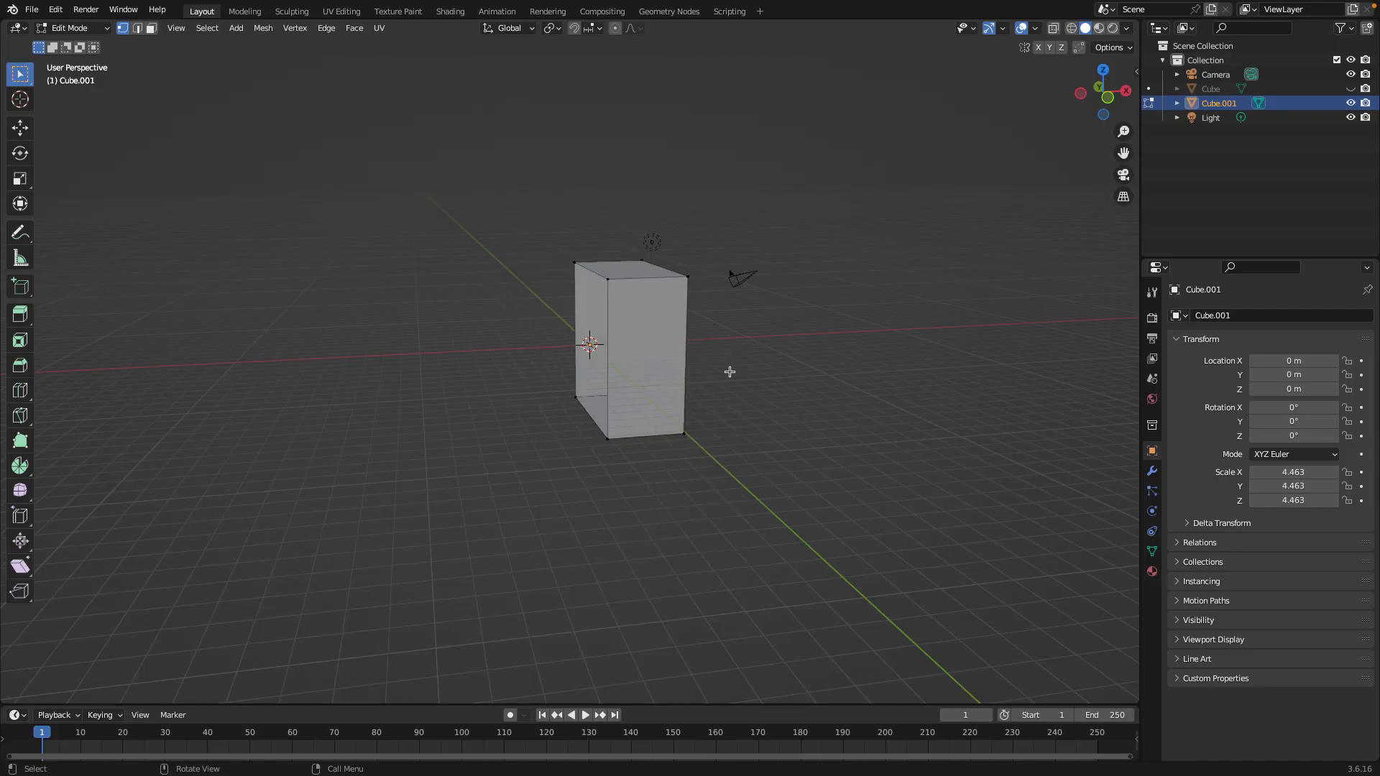
{"action": "middle_click_drag", "start_coordinate": [819, 378], "coordinate": [796, 411]}
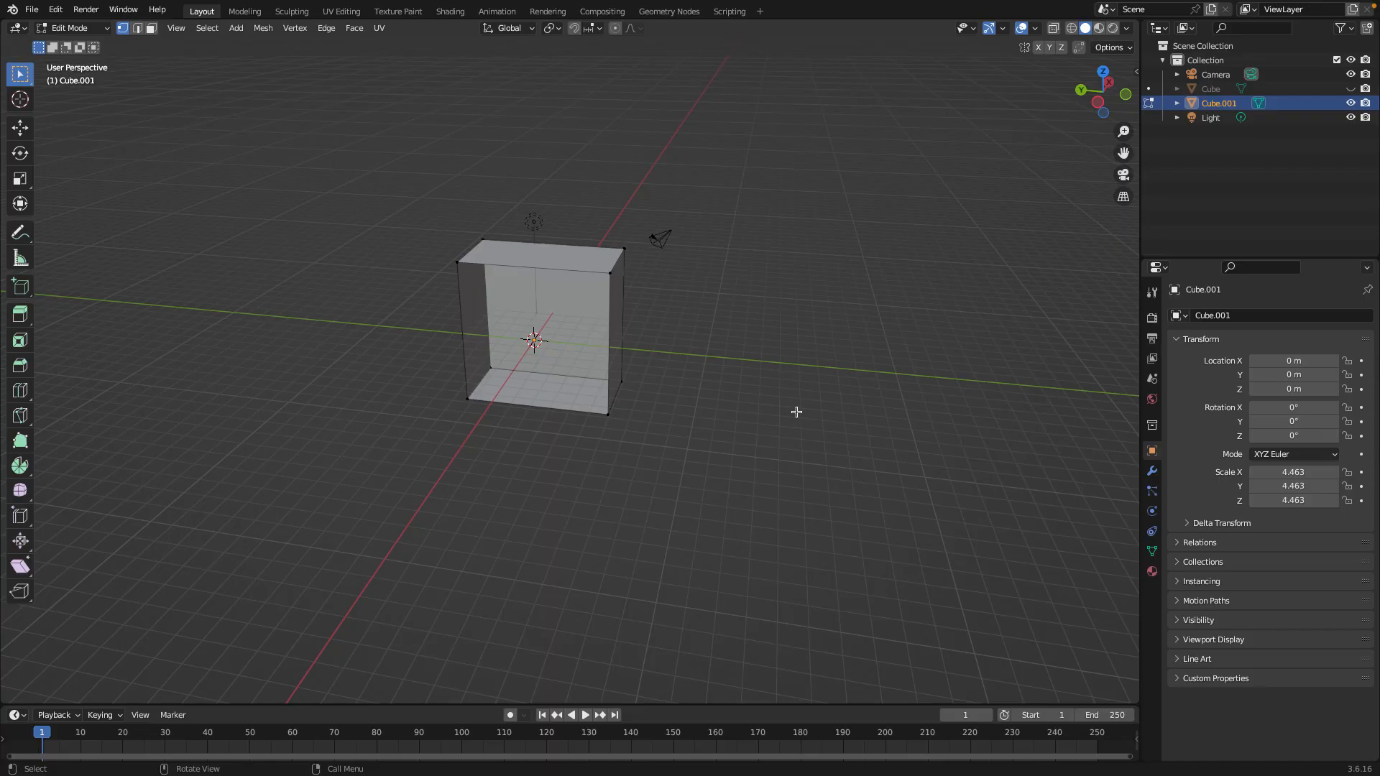
Undo the vertex deletion and the loop cut, ending in Edit Mode on the full cube
{"action": "key", "text": "ctrl+z"}
{"action": "key", "text": "ctrl+z"}
{"action": "key", "text": "ctrl+z"}
{"action": "key", "text": "ctrl+z"}
{"action": "key", "text": "ctrl+z"}
{"action": "middle_click_drag", "start_coordinate": [801, 408], "coordinate": [688, 398]}
{"action": "key", "text": "Tab"}
{"action": "key", "text": "Tab"}
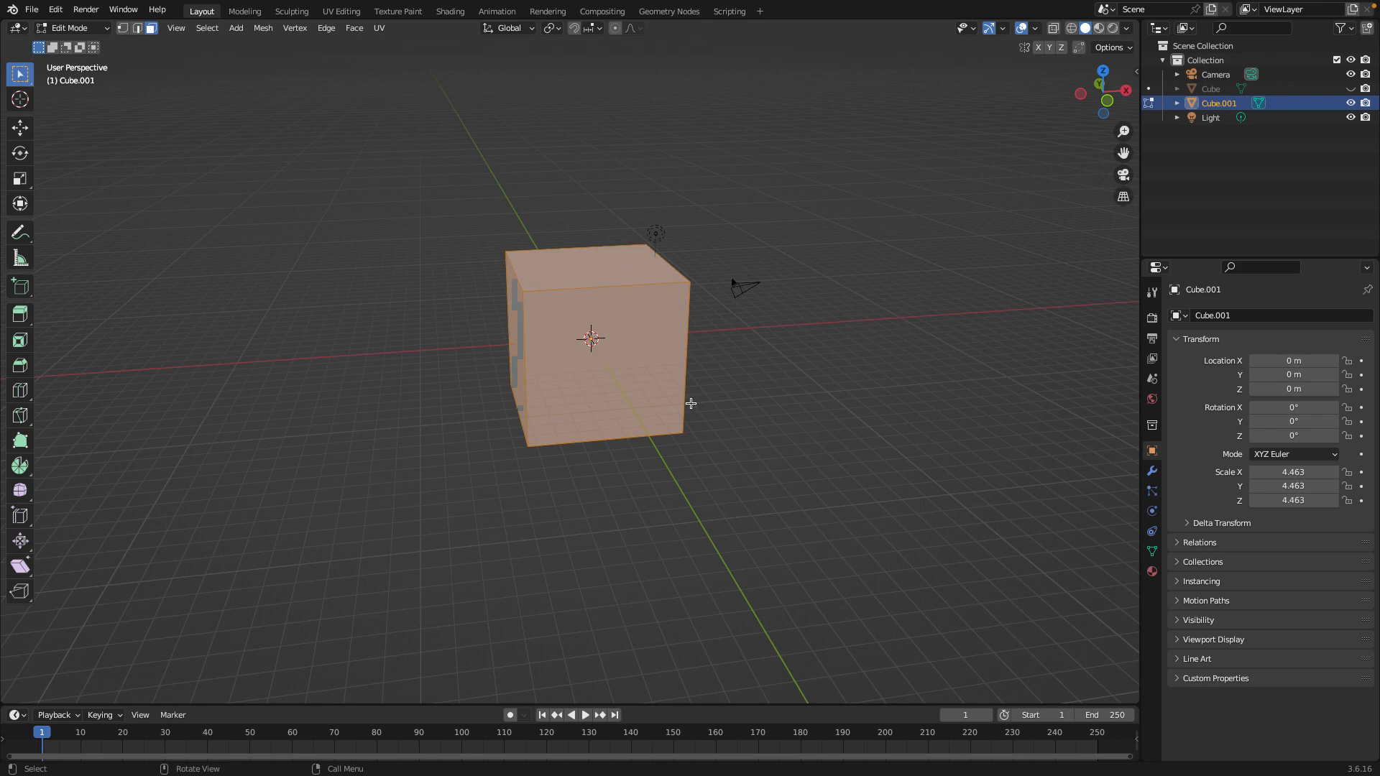
Add one centred vertical loop cut that divides the cube into two halves along the X axis
{"action": "key", "text": "ctrl+r"}
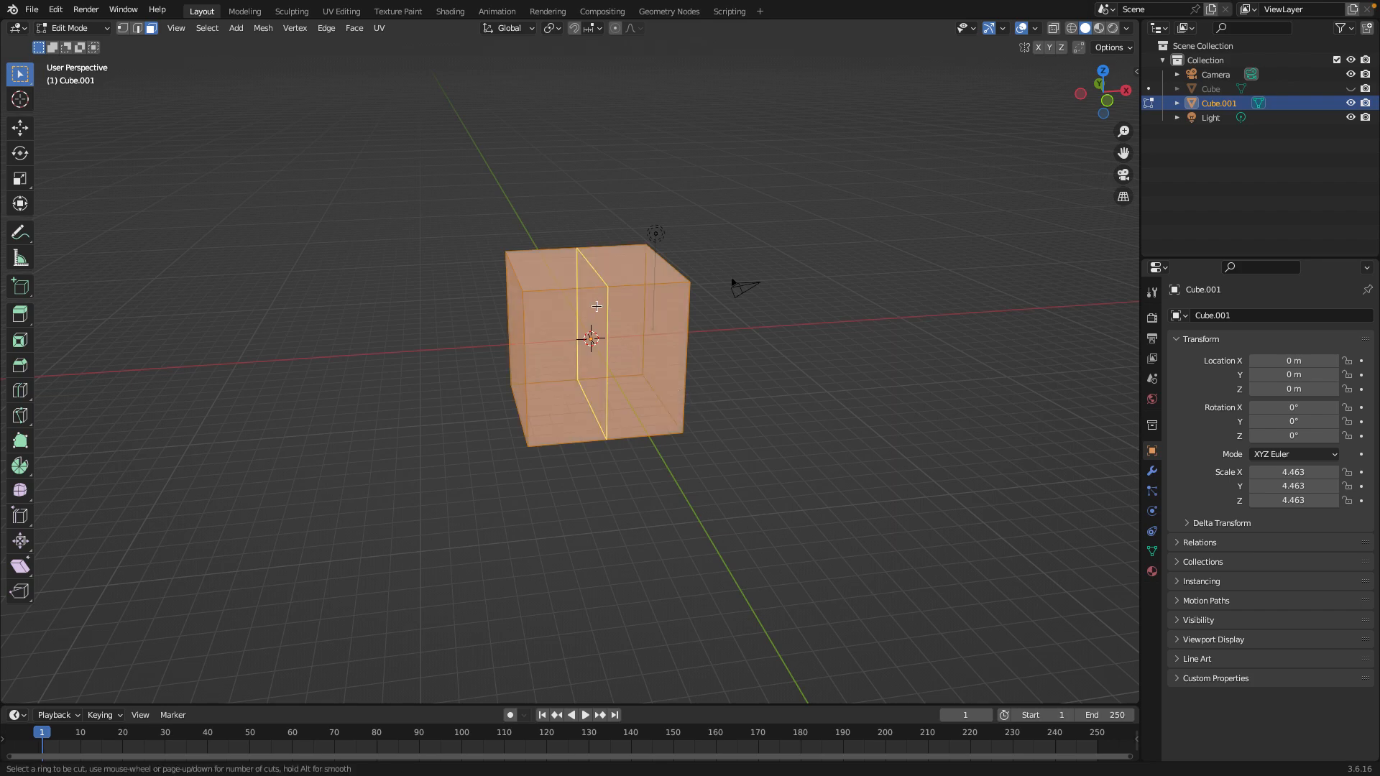
{"action": "left_click", "coordinate": [596, 306]}
{"action": "right_click", "coordinate": [596, 306]}
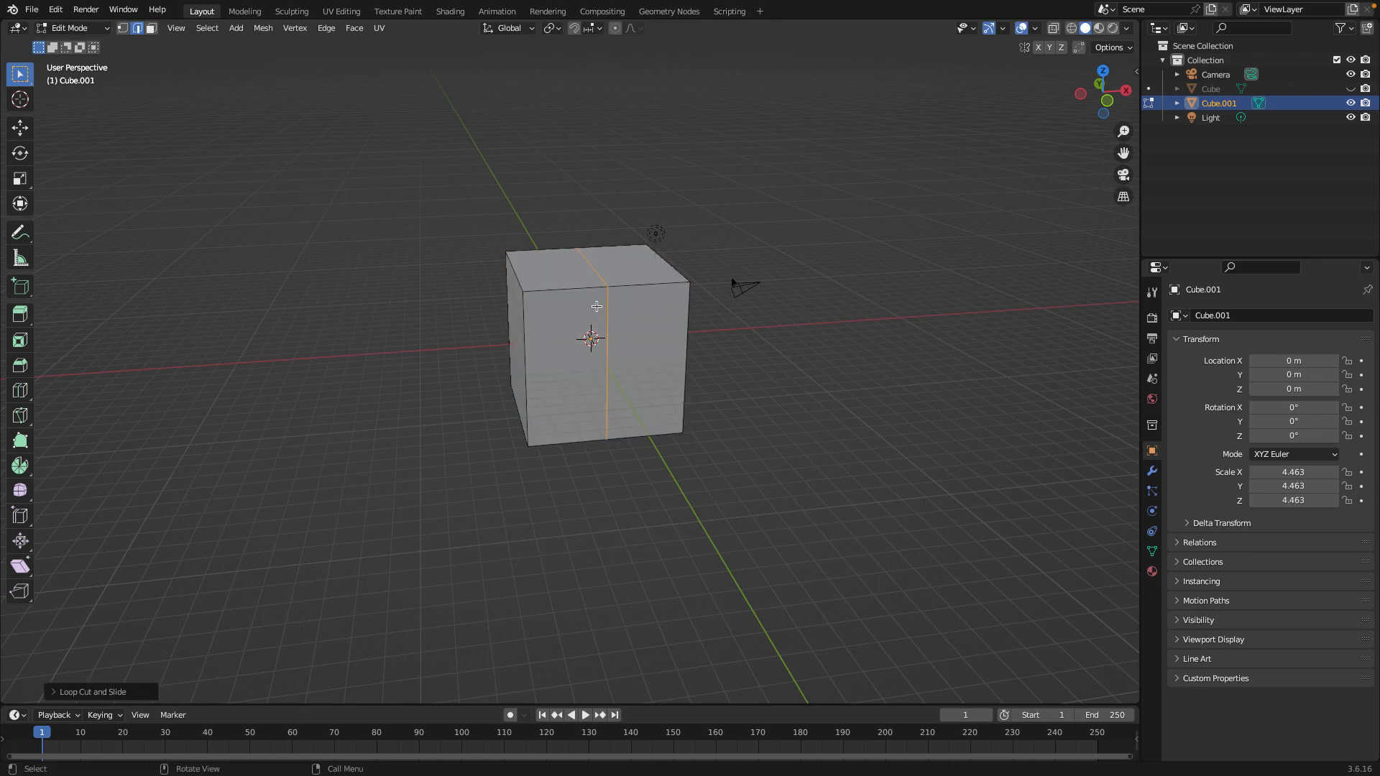
{"action": "middle_click_drag", "start_coordinate": [576, 227], "coordinate": [711, 326]}
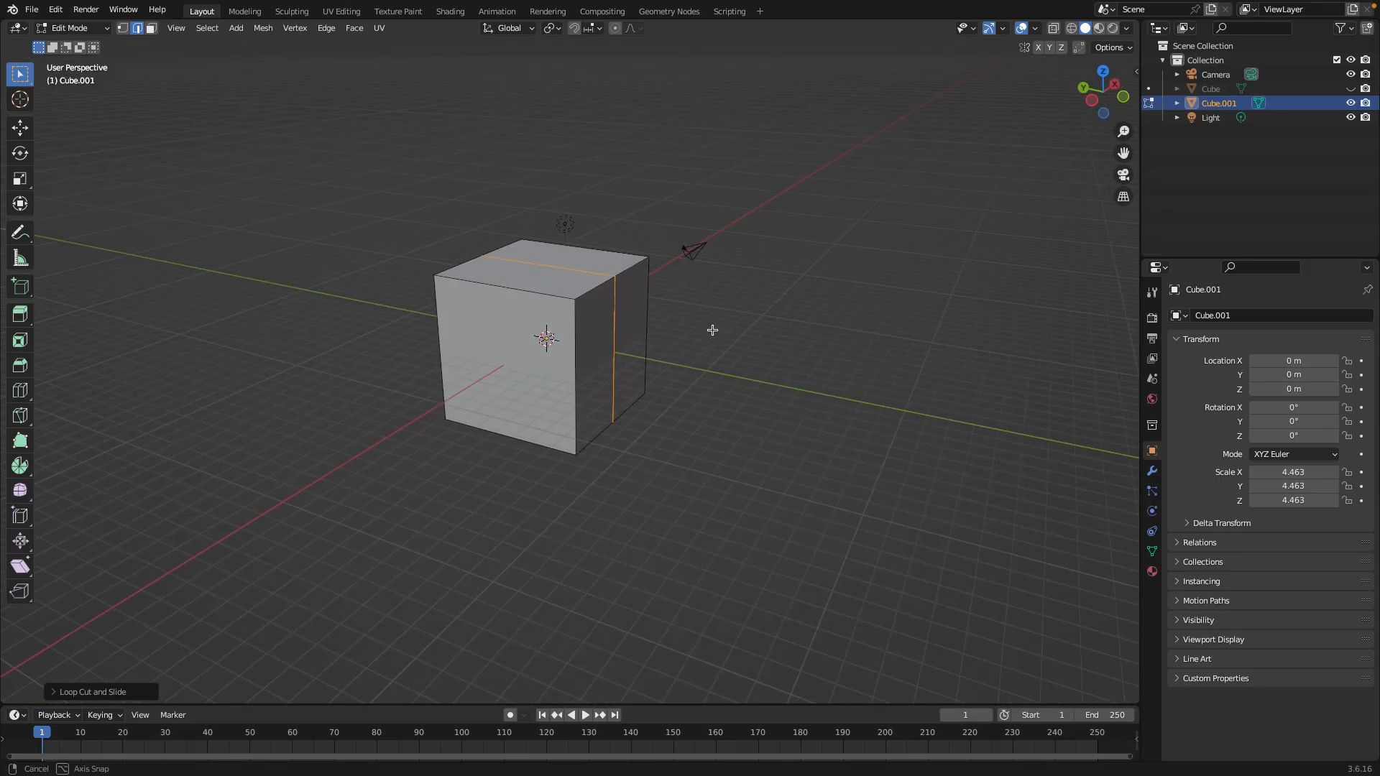
{"action": "mouse_move", "coordinate": [624, 5]}
{"action": "middle_click_drag", "start_coordinate": [458, 548], "coordinate": [362, 467]}
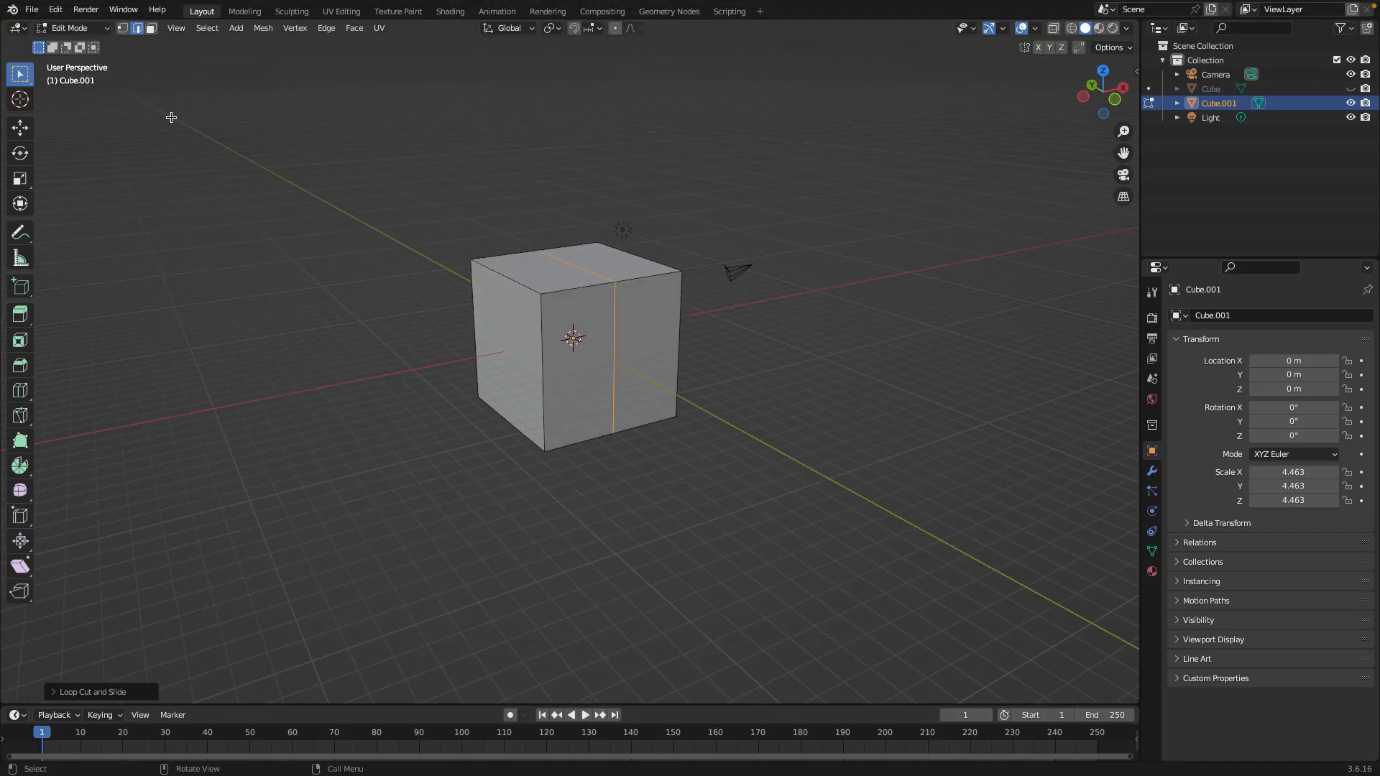
Delete the outer vertices on the cube's negative X side, leaving the half on the positive X side
{"action": "left_click", "coordinate": [123, 29]}
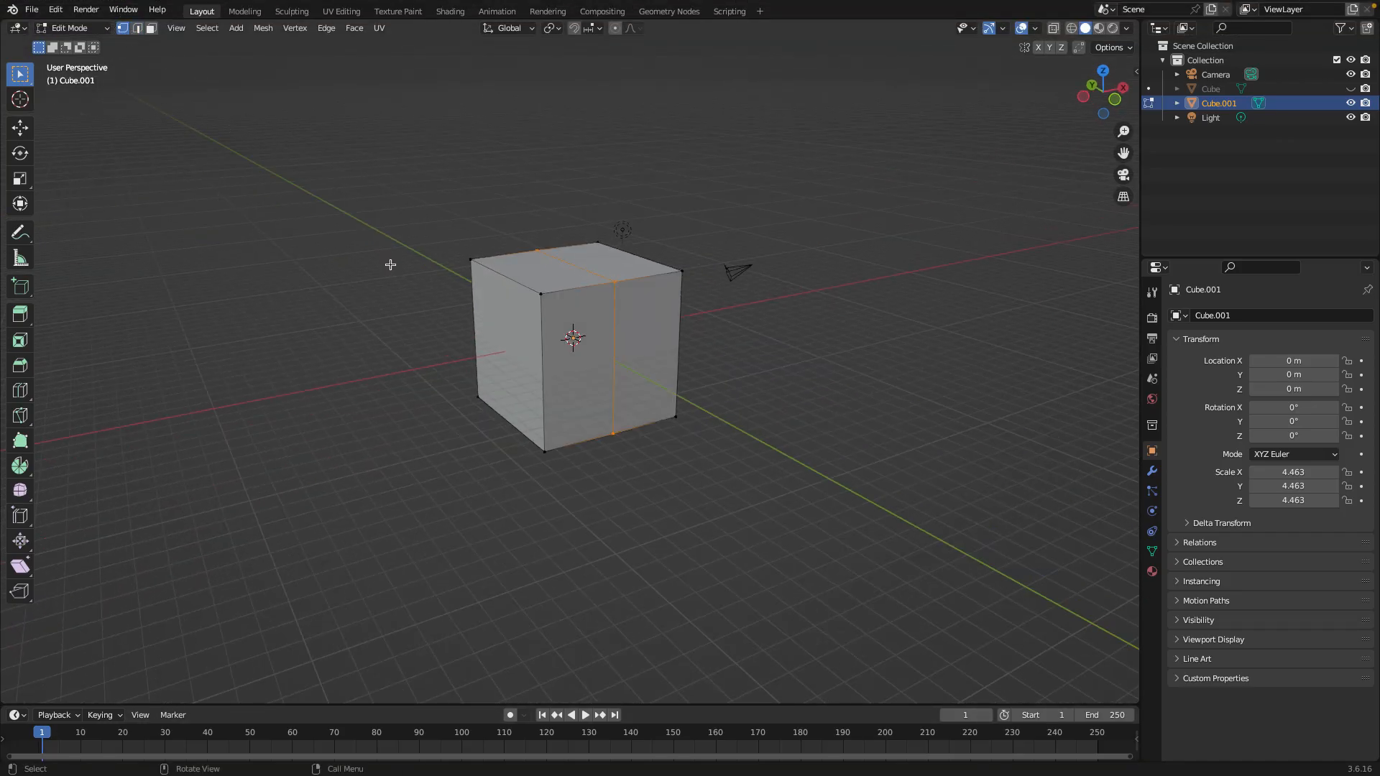
{"action": "middle_click_drag", "start_coordinate": [388, 265], "coordinate": [354, 265]}
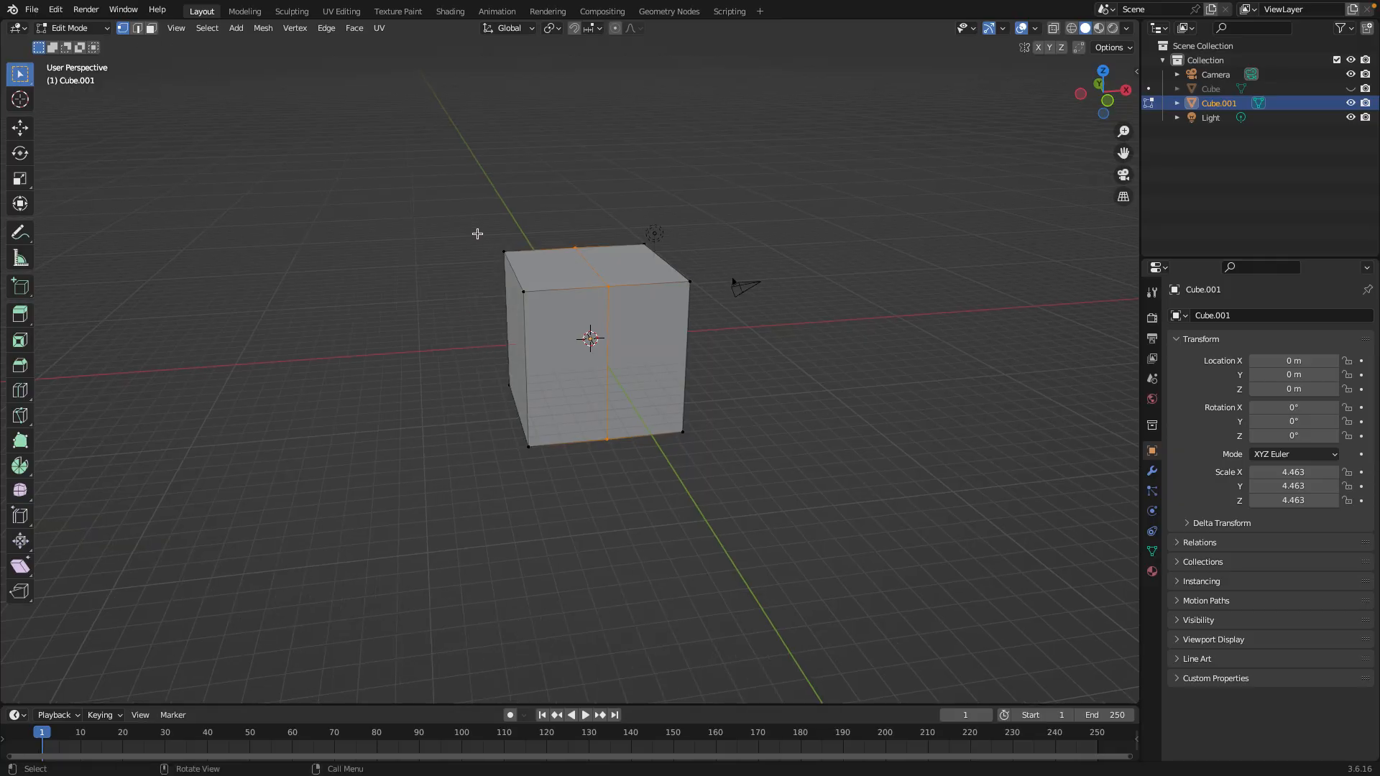
{"action": "left_click_drag", "start_coordinate": [452, 220], "coordinate": [544, 519]}
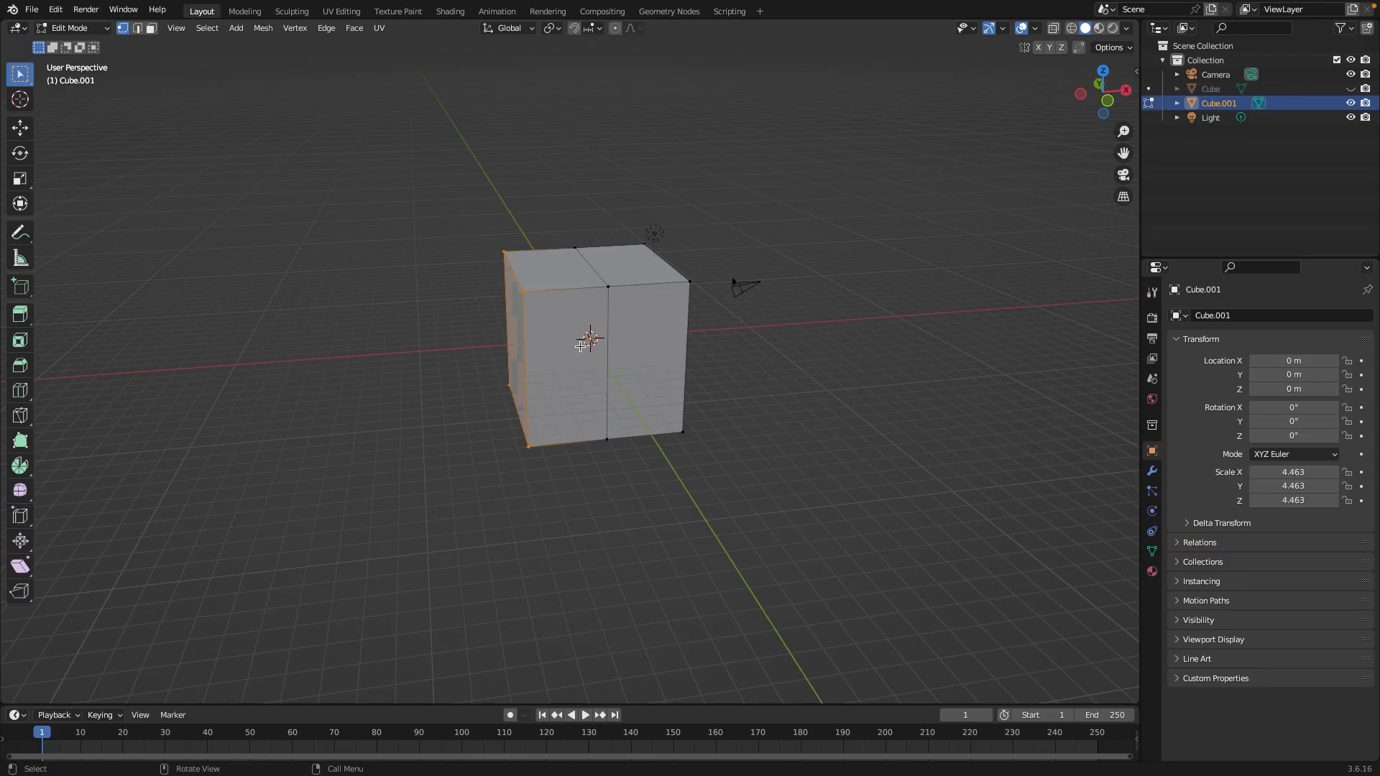
{"action": "key", "text": "x"}
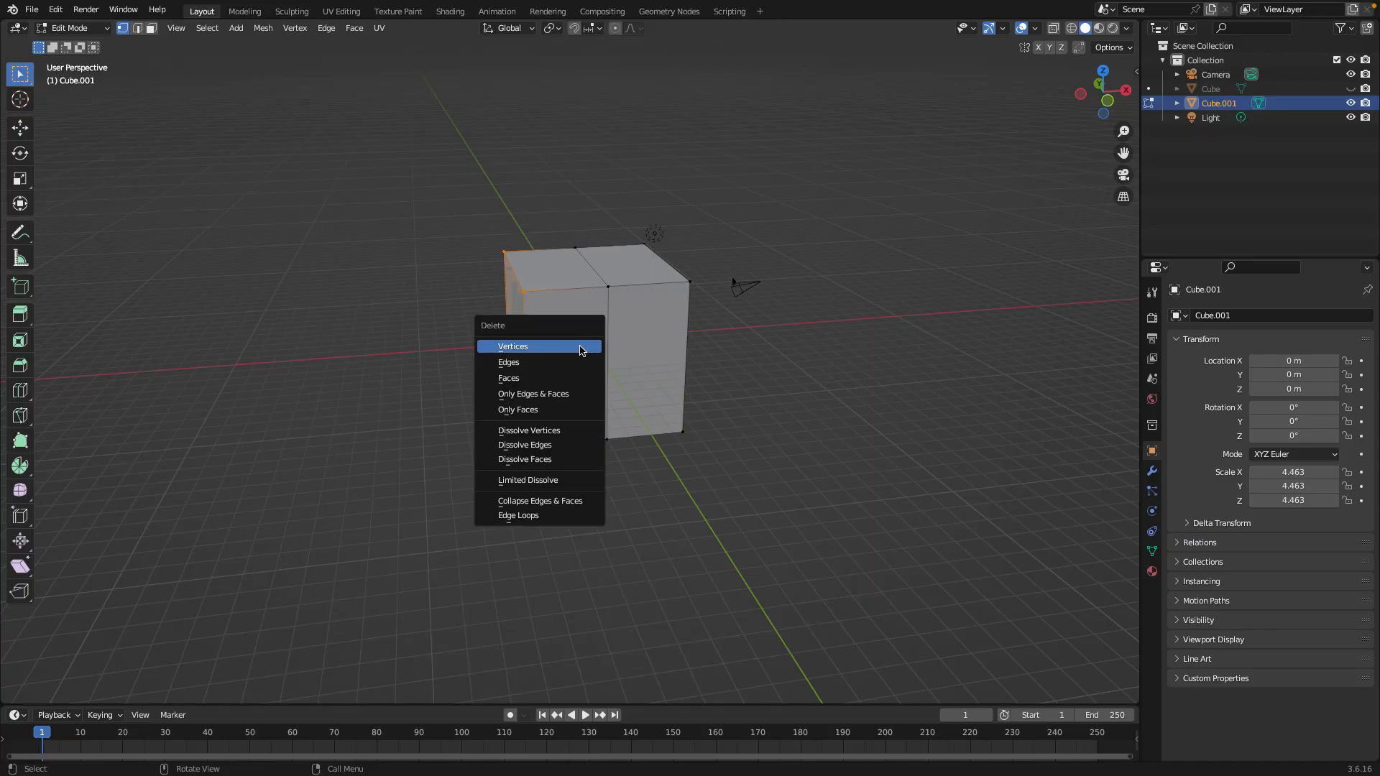
{"action": "left_click", "coordinate": [582, 347]}
{"action": "middle_click_drag", "start_coordinate": [649, 452], "coordinate": [676, 422]}
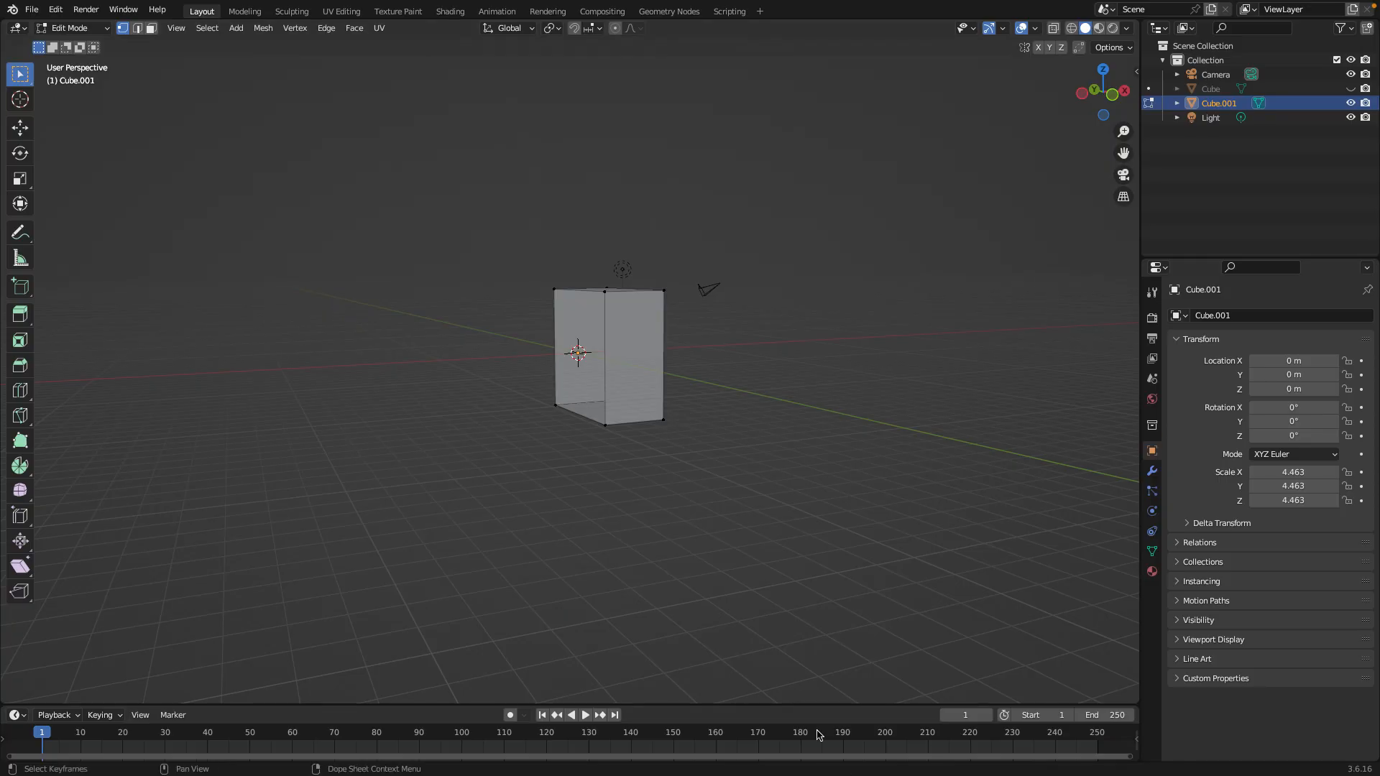
Return to Object Mode, show the half cube's modifier settings and widen the properties area
{"action": "key", "text": "Tab"}
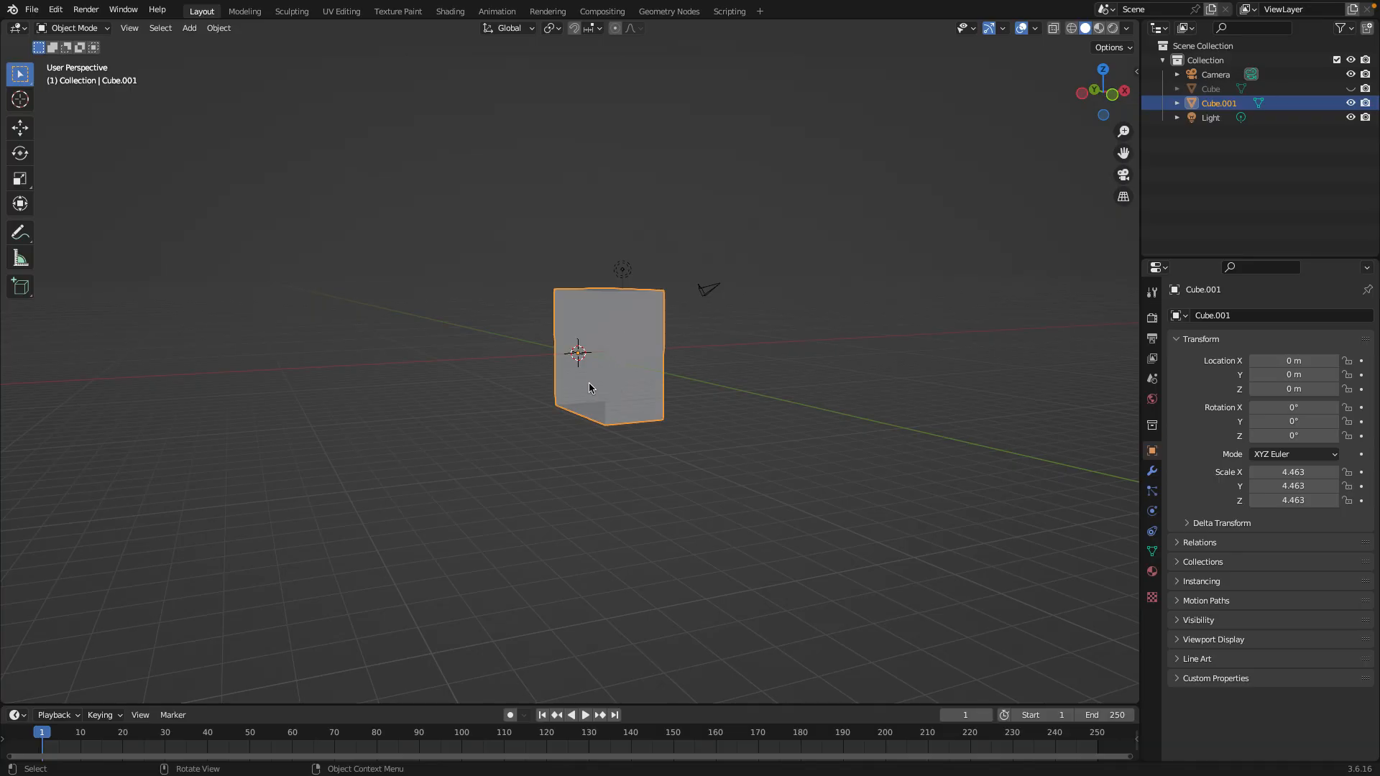
{"action": "left_click", "coordinate": [1151, 472]}
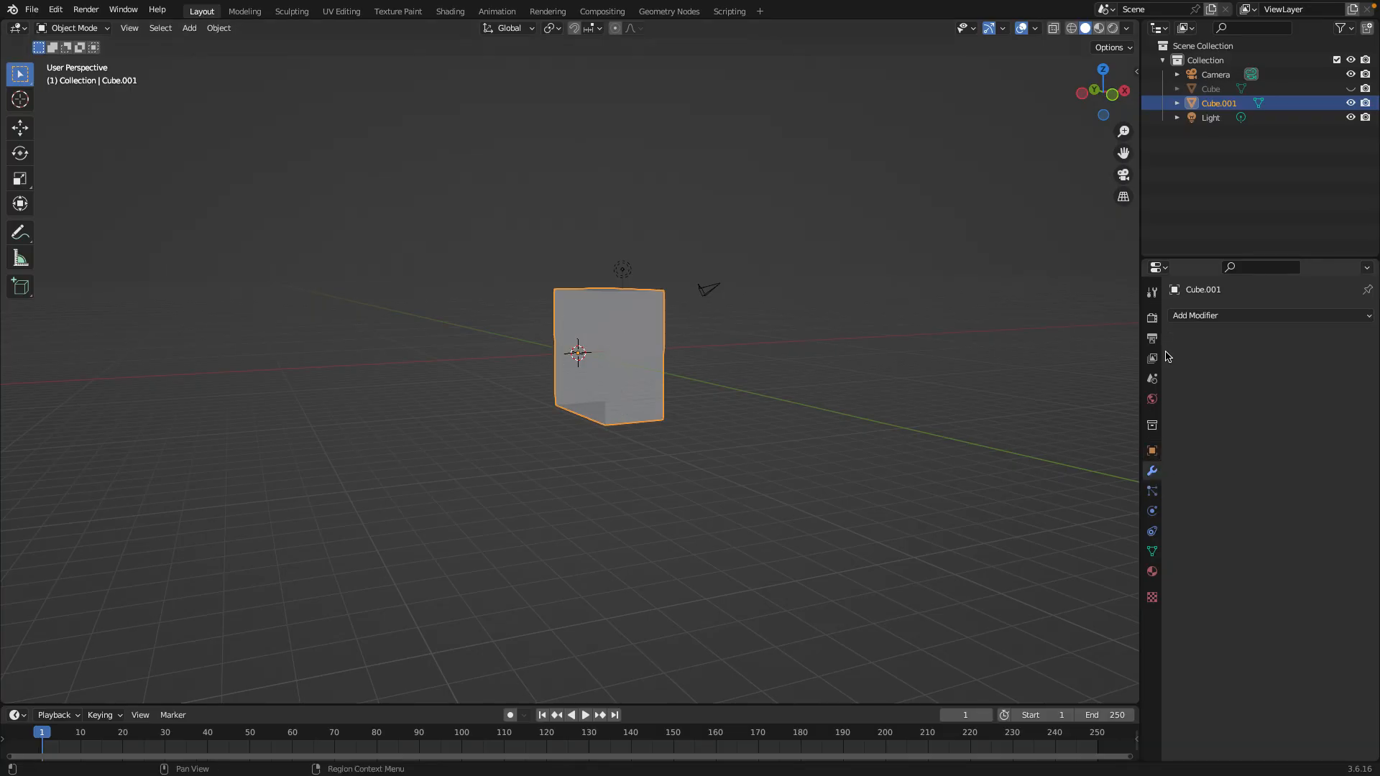
{"action": "left_click_drag", "start_coordinate": [1141, 384], "coordinate": [820, 388]}
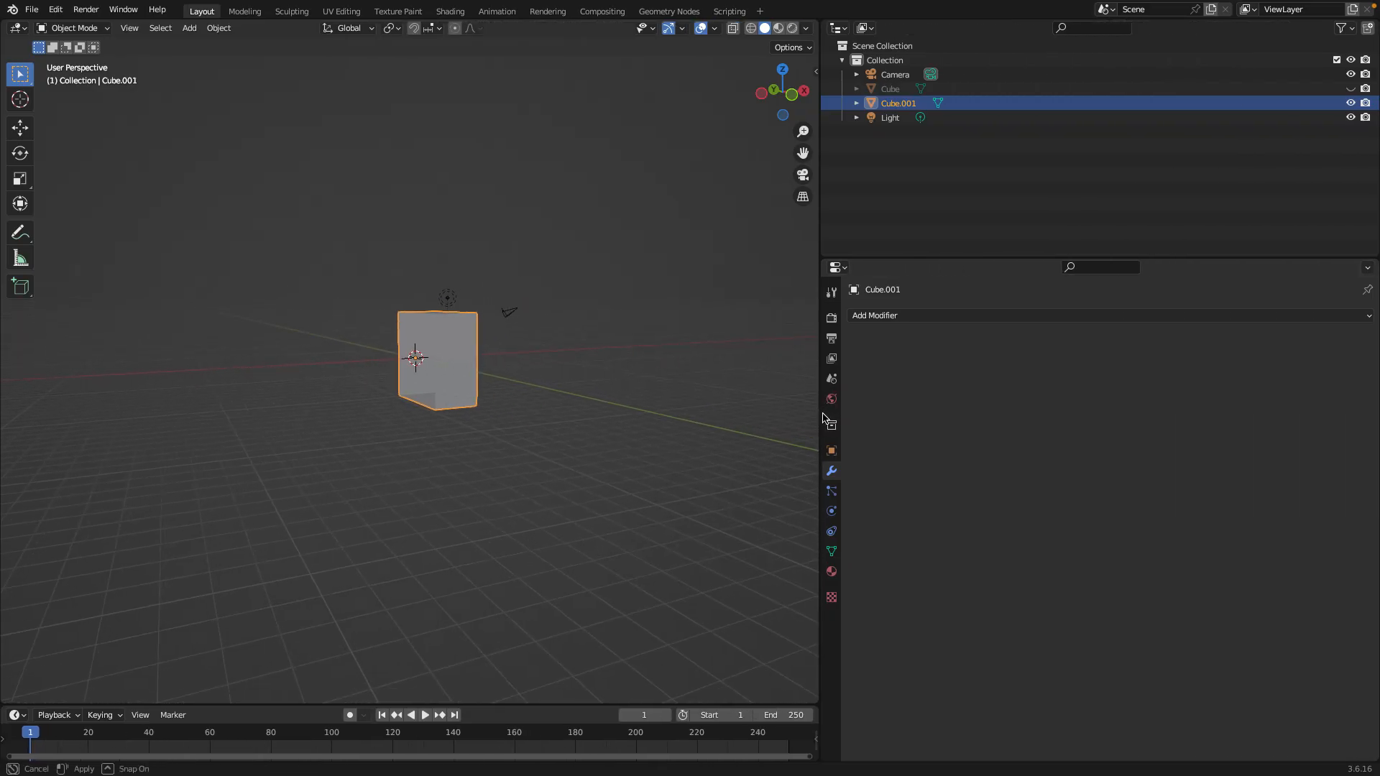
Add a Mirror modifier to the half cube
{"action": "left_click", "coordinate": [1004, 318]}
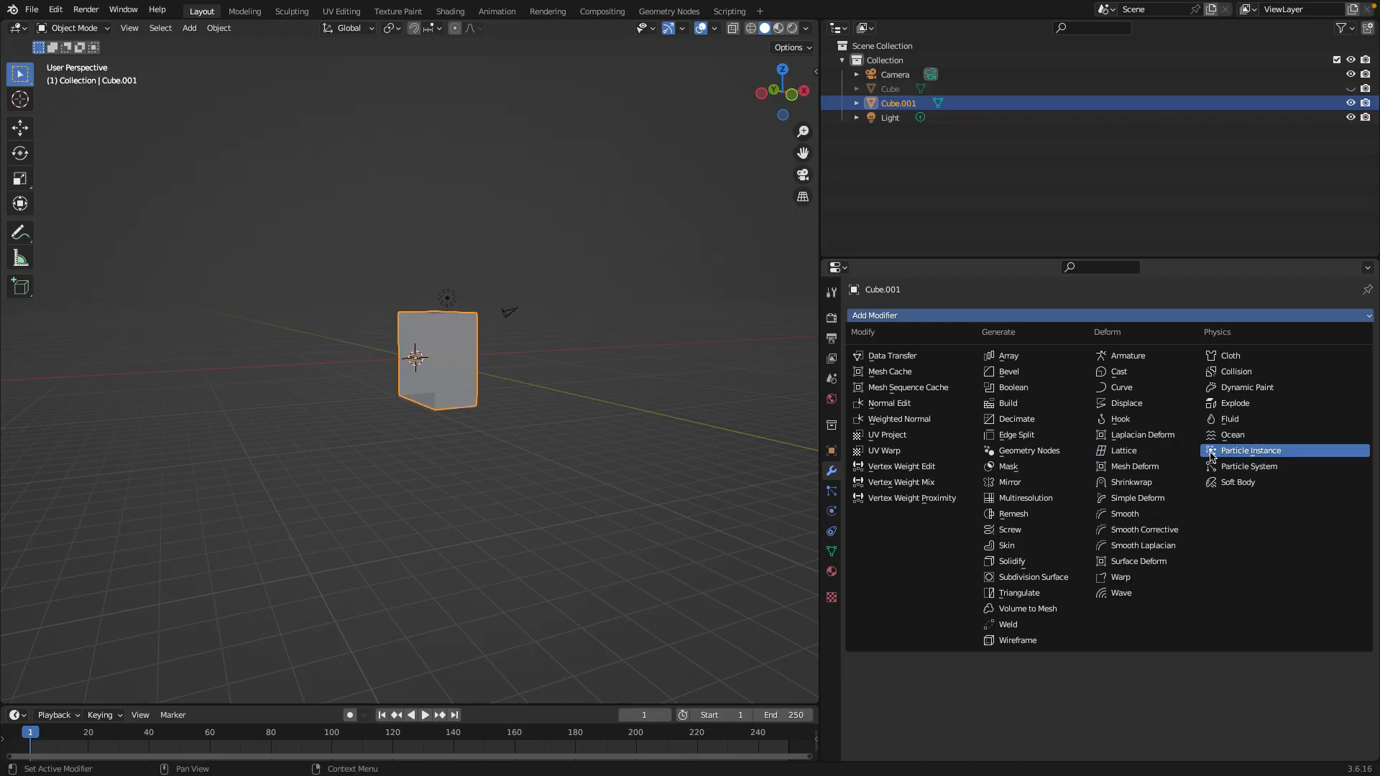
{"action": "left_click", "coordinate": [1040, 482]}
{"action": "middle_click_drag", "start_coordinate": [656, 407], "coordinate": [675, 440]}
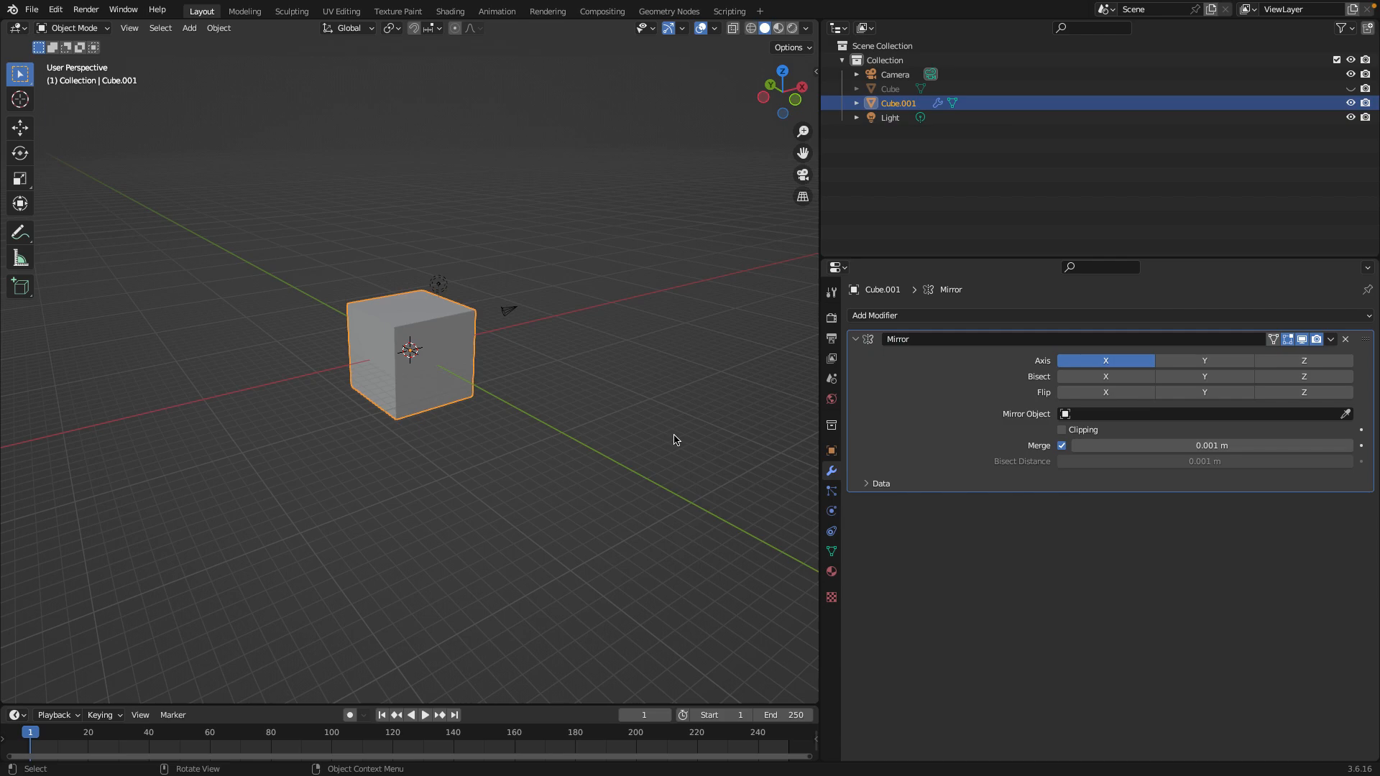
Try the Mirror modifier's Y axis, switch it off again and remove the modifier from the half cube
{"action": "left_click", "coordinate": [1195, 362]}
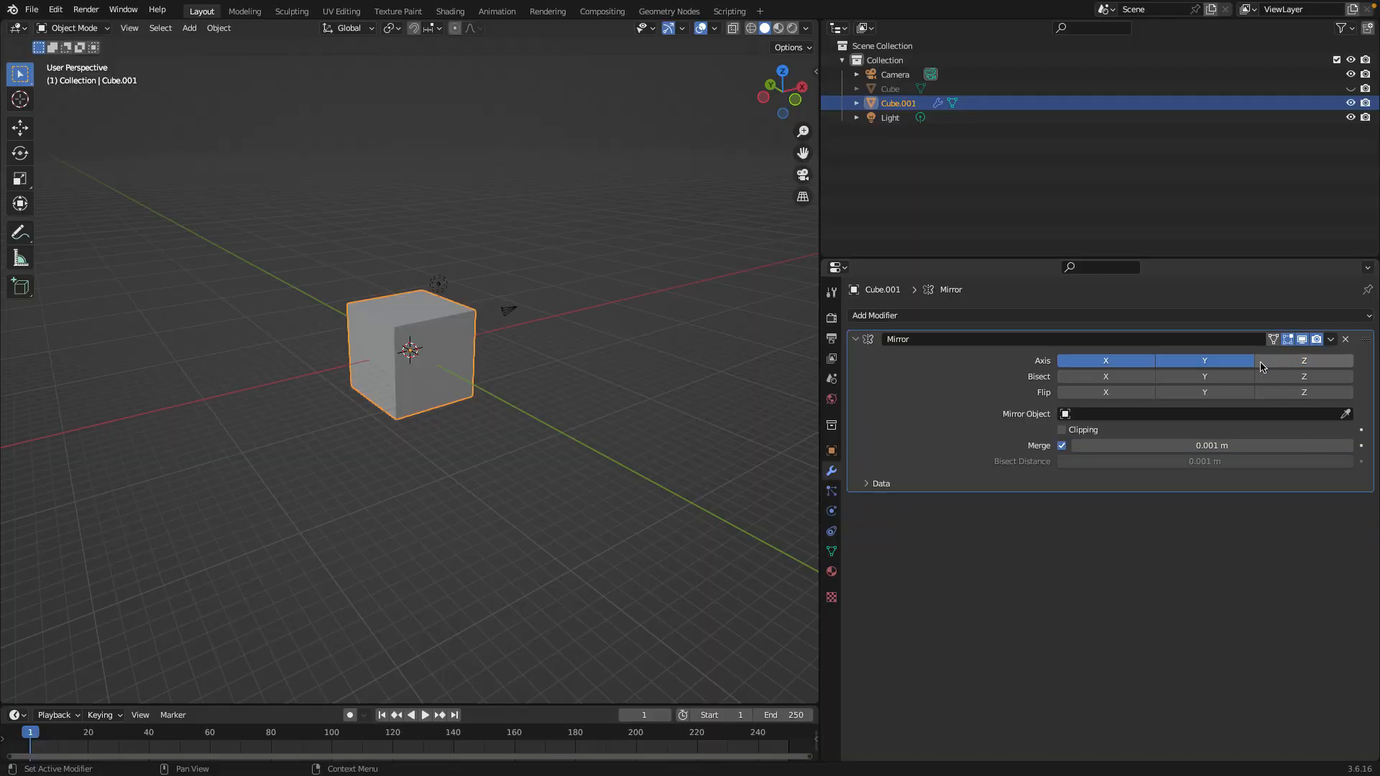
{"action": "left_click", "coordinate": [1185, 368]}
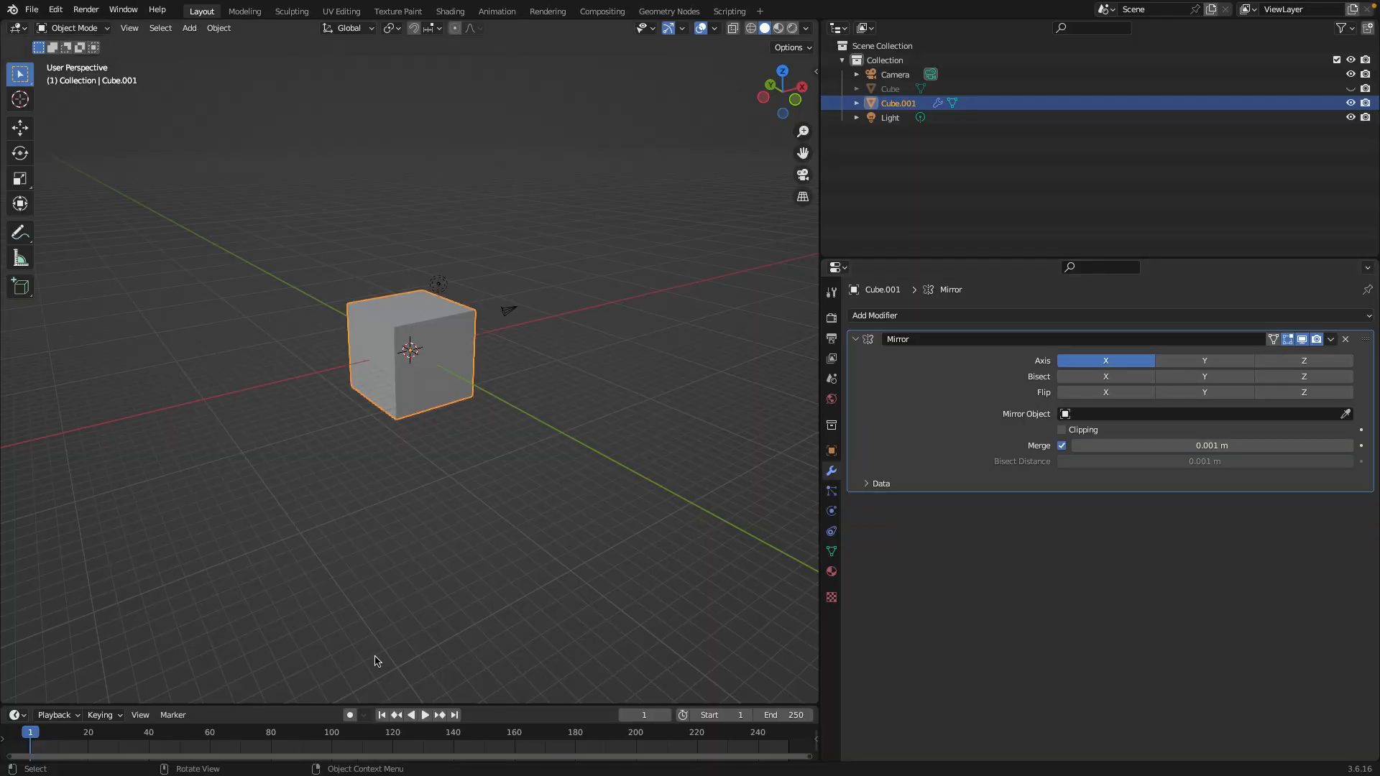
{"action": "left_click", "coordinate": [1345, 339]}
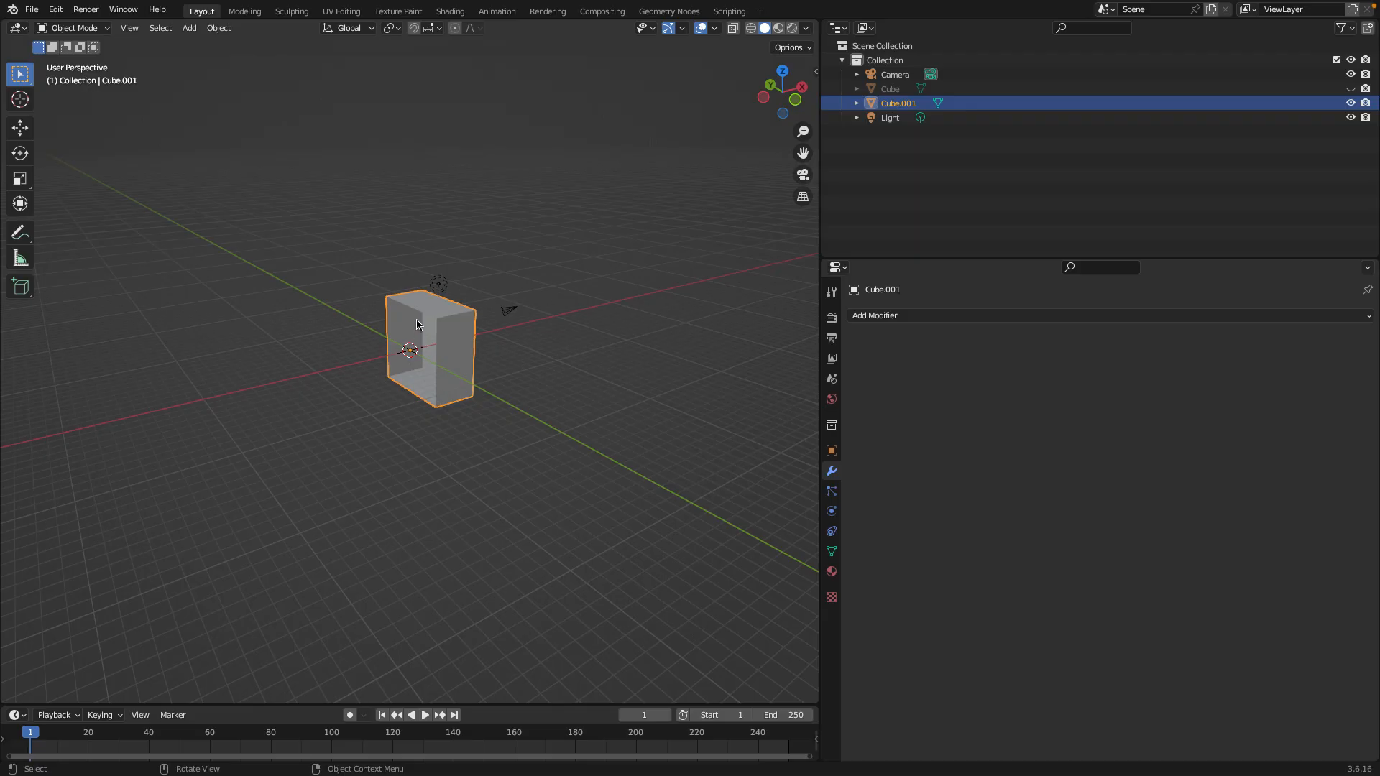
{"action": "middle_click_drag", "start_coordinate": [546, 395], "coordinate": [576, 381]}
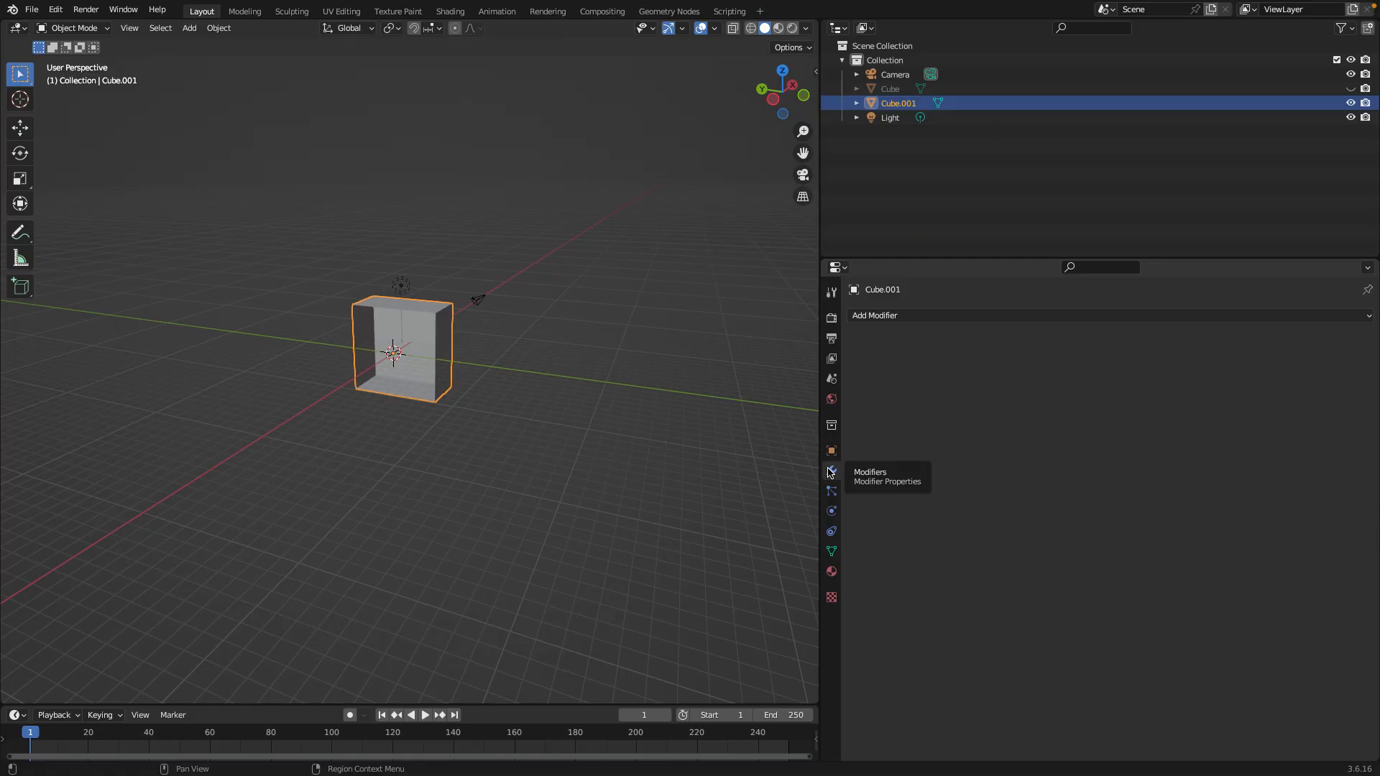
Add a Mirror modifier to the half cube with X as the mirror axis
{"action": "left_click", "coordinate": [1032, 317]}
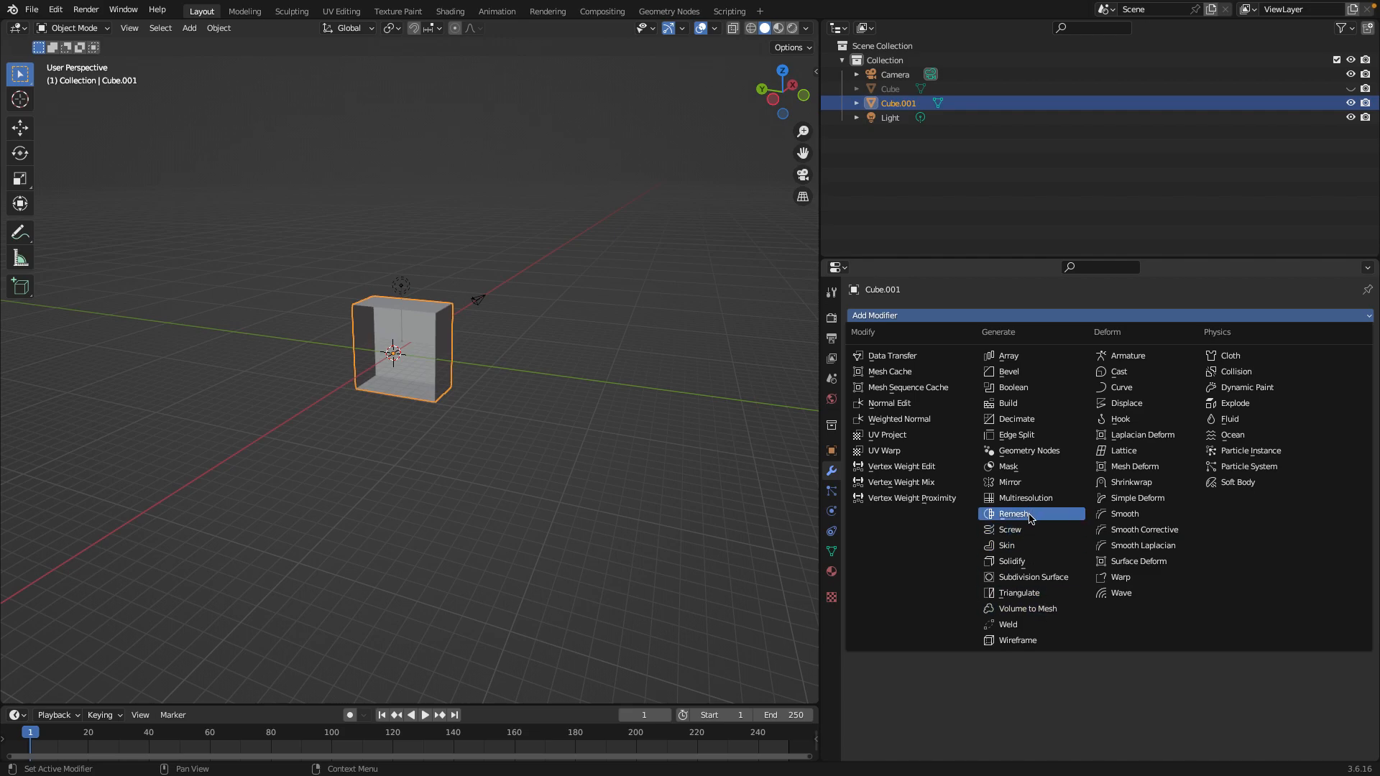
{"action": "left_click", "coordinate": [1026, 486]}
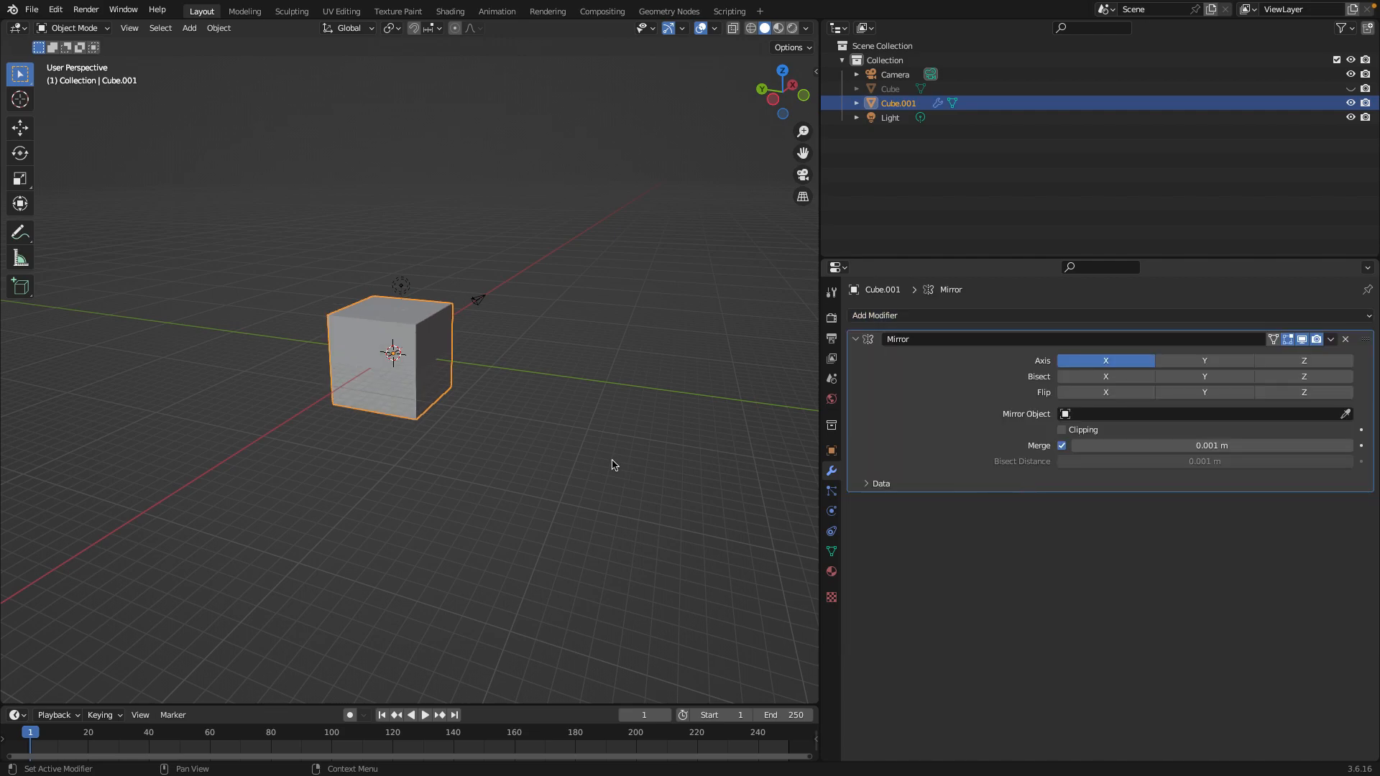
{"action": "middle_click_drag", "start_coordinate": [558, 391], "coordinate": [496, 390]}
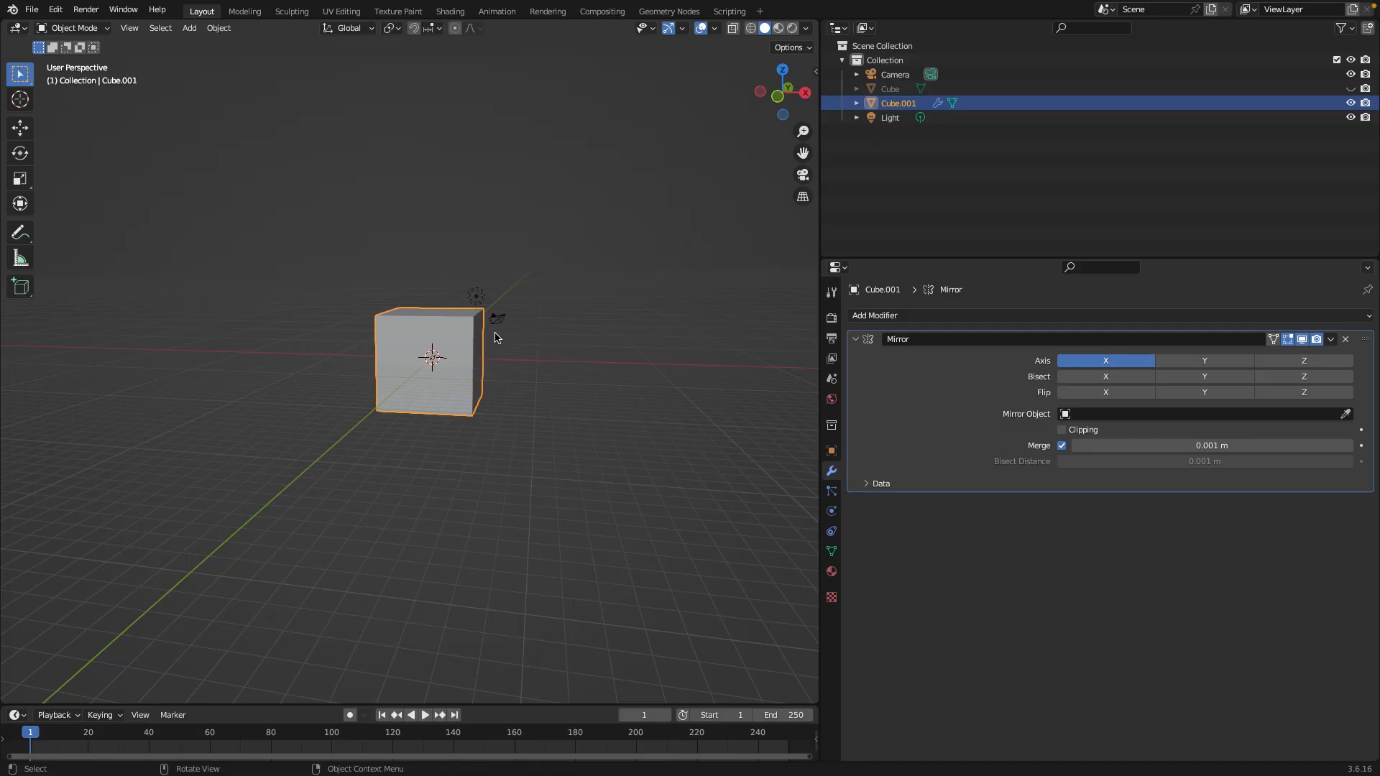
In Edit Mode, extrude the half cube's outer X-side face outward and scale the end face down into a taper
{"action": "key", "text": "Tab"}
{"action": "middle_click_drag", "start_coordinate": [484, 376], "coordinate": [465, 316]}
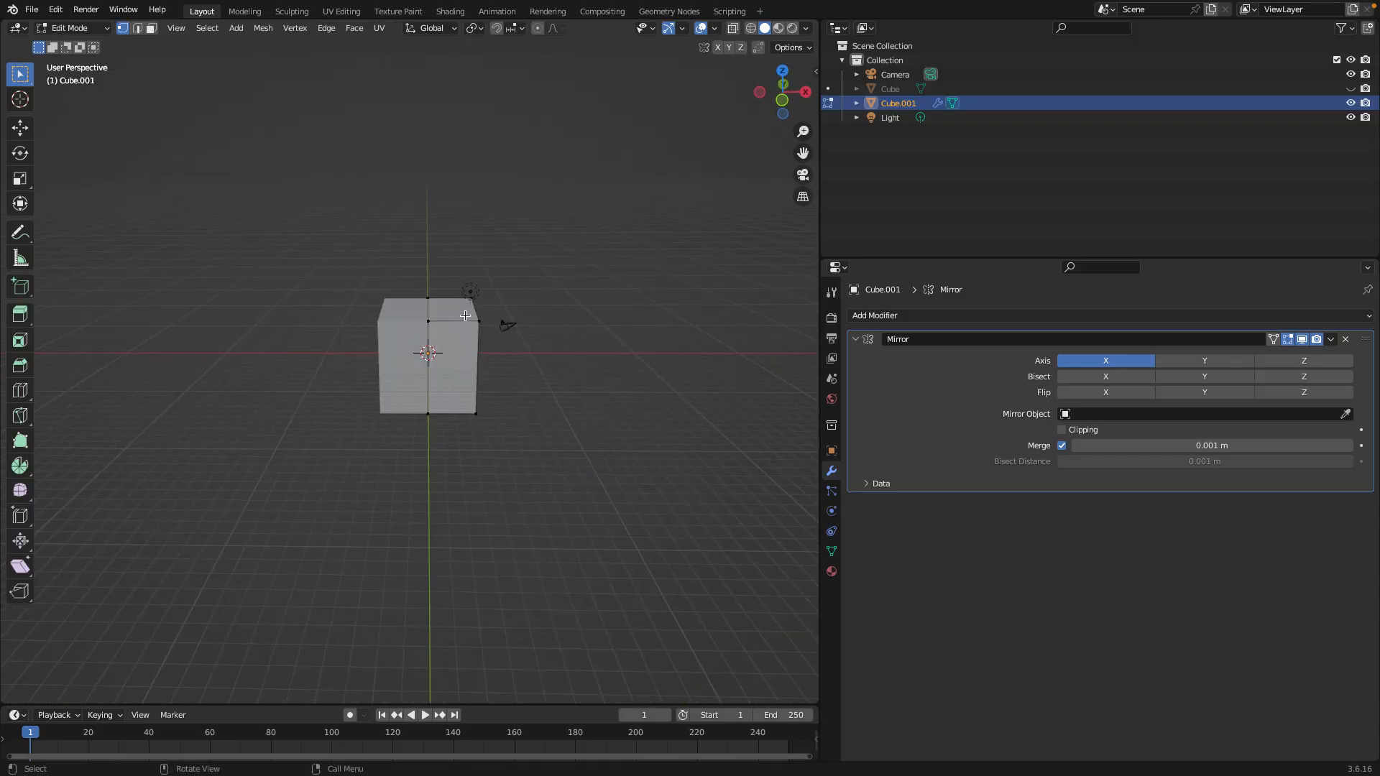
{"action": "middle_click_drag", "start_coordinate": [499, 409], "coordinate": [439, 332]}
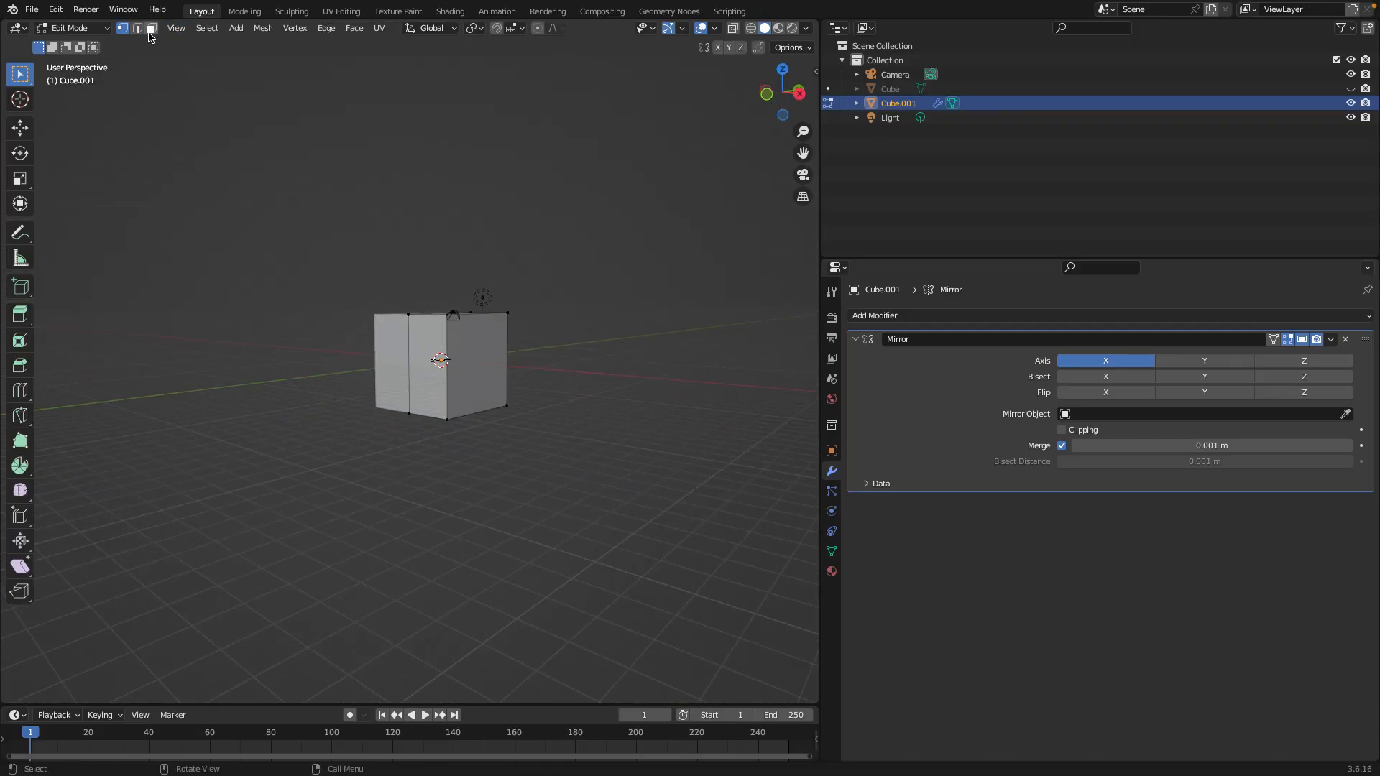
{"action": "left_click", "coordinate": [478, 366]}
{"action": "middle_click_drag", "start_coordinate": [547, 447], "coordinate": [596, 453]}
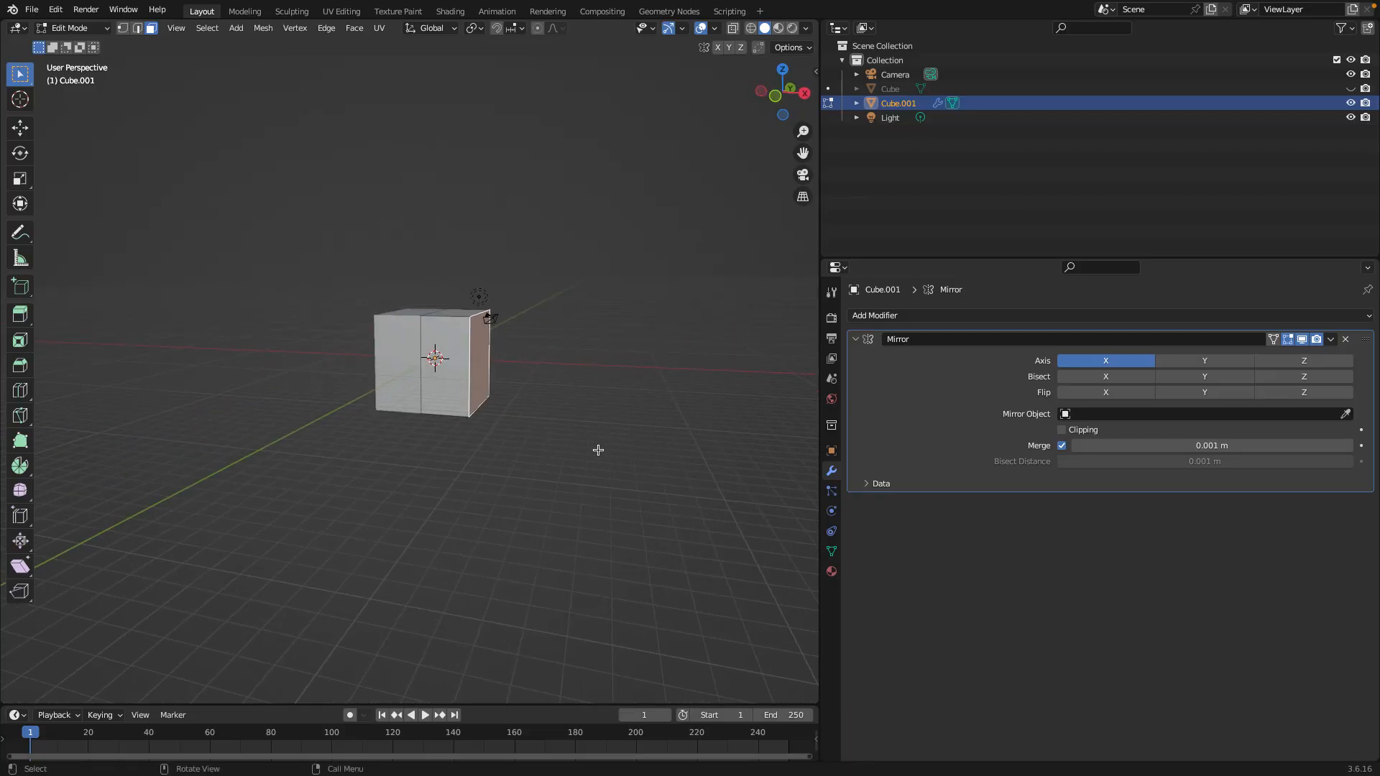
{"action": "key", "text": "e"}
{"action": "left_click", "coordinate": [720, 463]}
{"action": "key", "text": "s"}
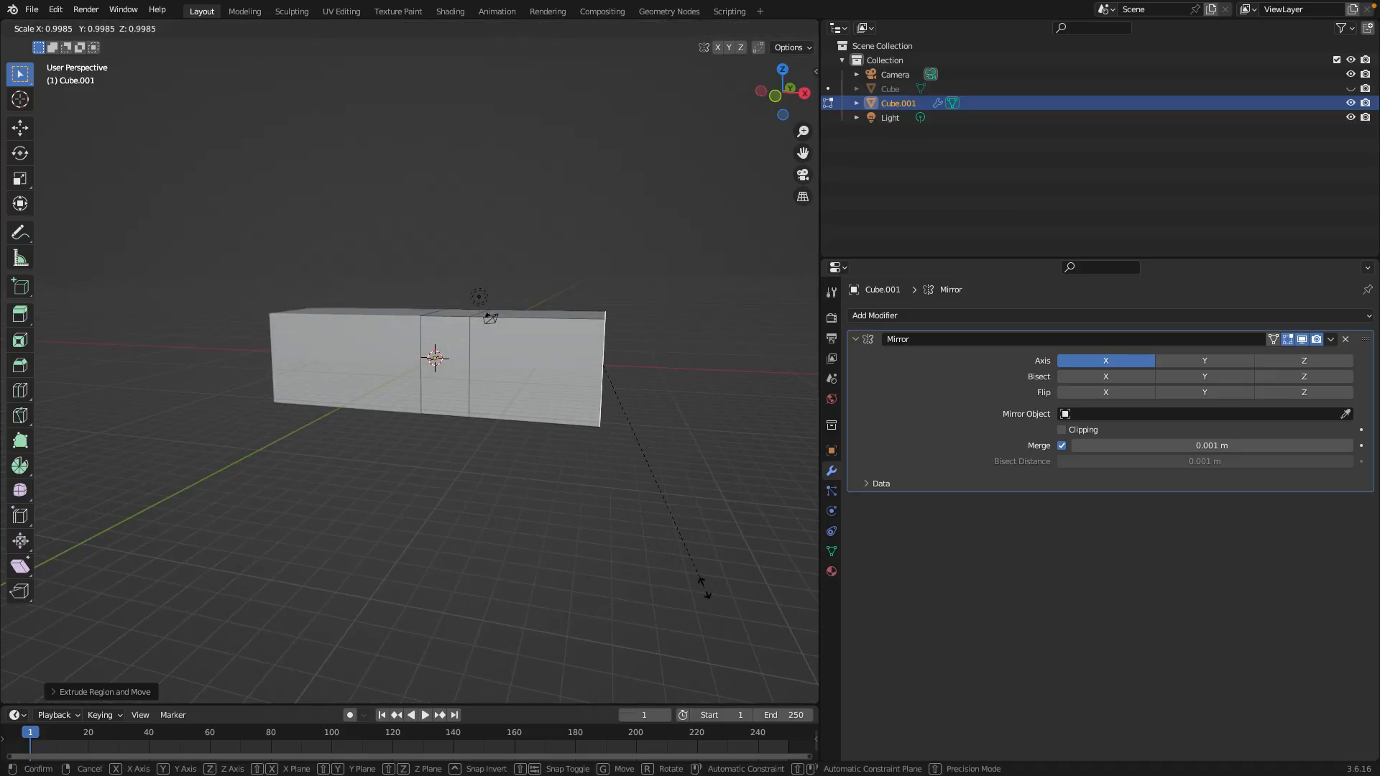
{"action": "left_click", "coordinate": [652, 442]}
Extrude the tapered end face outward into a short section and rotate the new end face to tilt it upward
{"action": "key", "text": "e"}
{"action": "left_click", "coordinate": [733, 434]}
{"action": "key", "text": "r"}
{"action": "left_click", "coordinate": [745, 392]}
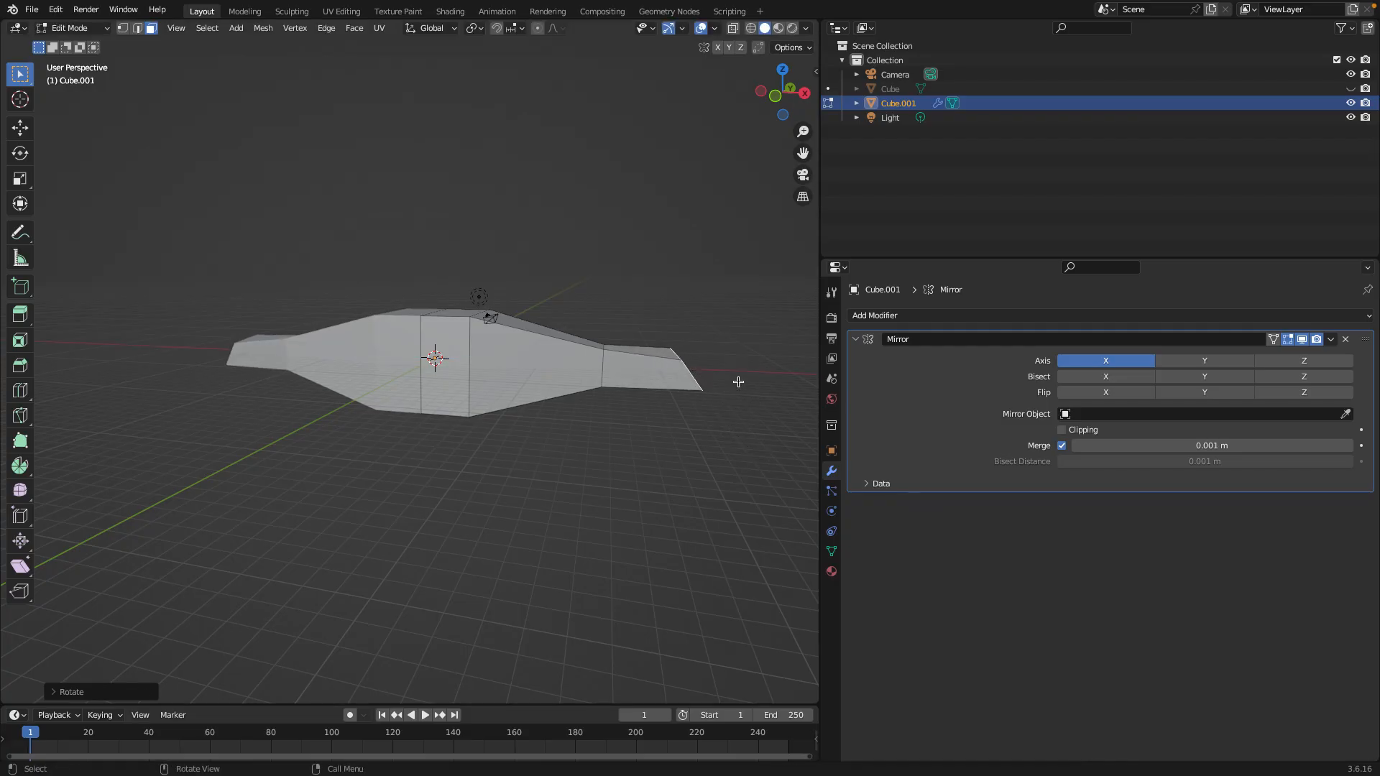
Extrude the tilted end face to continue the arm upward at an angle
{"action": "key", "text": "e"}
{"action": "left_click", "coordinate": [770, 288]}
{"action": "middle_click_drag", "start_coordinate": [770, 287], "coordinate": [579, 542]}
Extrude the tilted arm's end face further outward and scale the new end face
{"action": "key", "text": "e"}
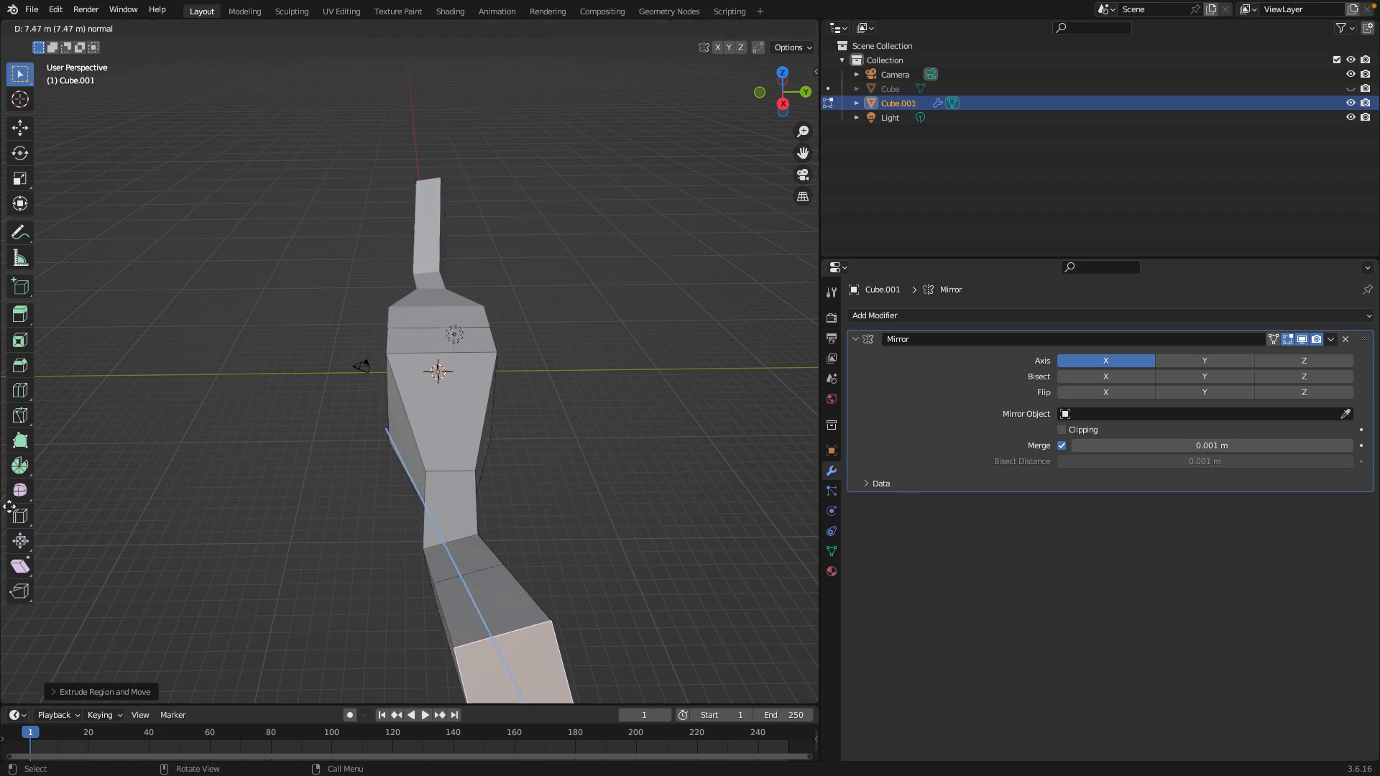
{"action": "left_click", "coordinate": [111, 642]}
{"action": "key", "text": "s"}
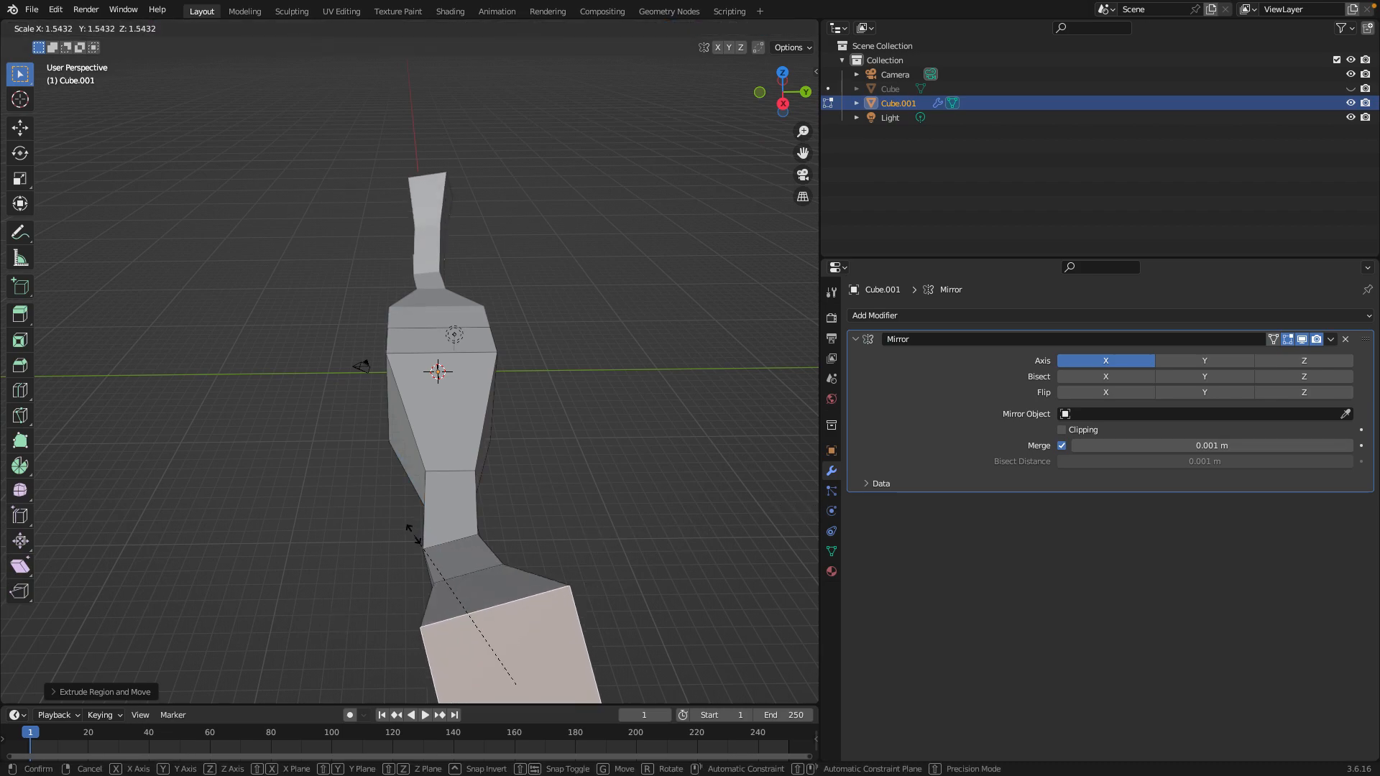
{"action": "left_click", "coordinate": [564, 575]}
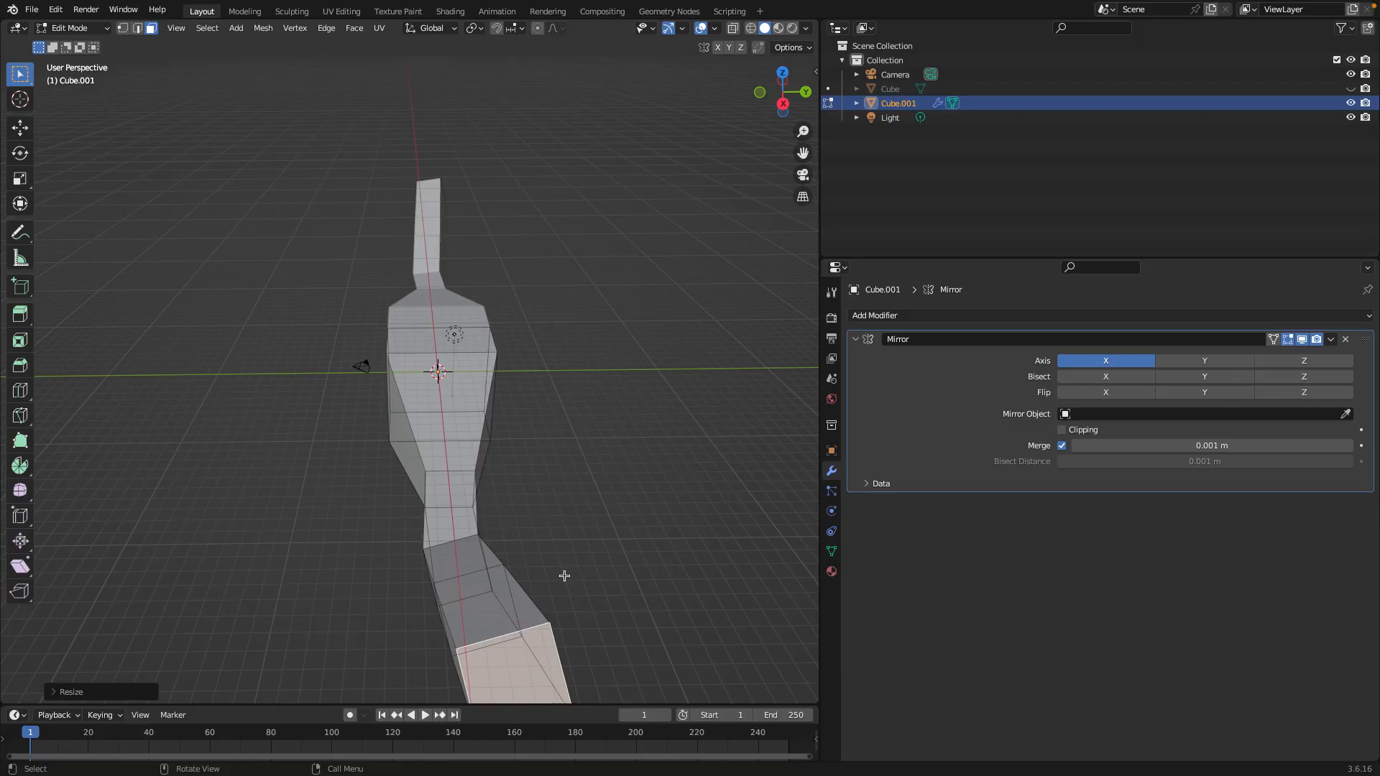
From the front view, scale the end face of the short straight arm section down to narrow it into a taper
{"action": "left_click_drag", "start_coordinate": [762, 90], "coordinate": [760, 98]}
{"action": "left_click", "coordinate": [760, 95]}
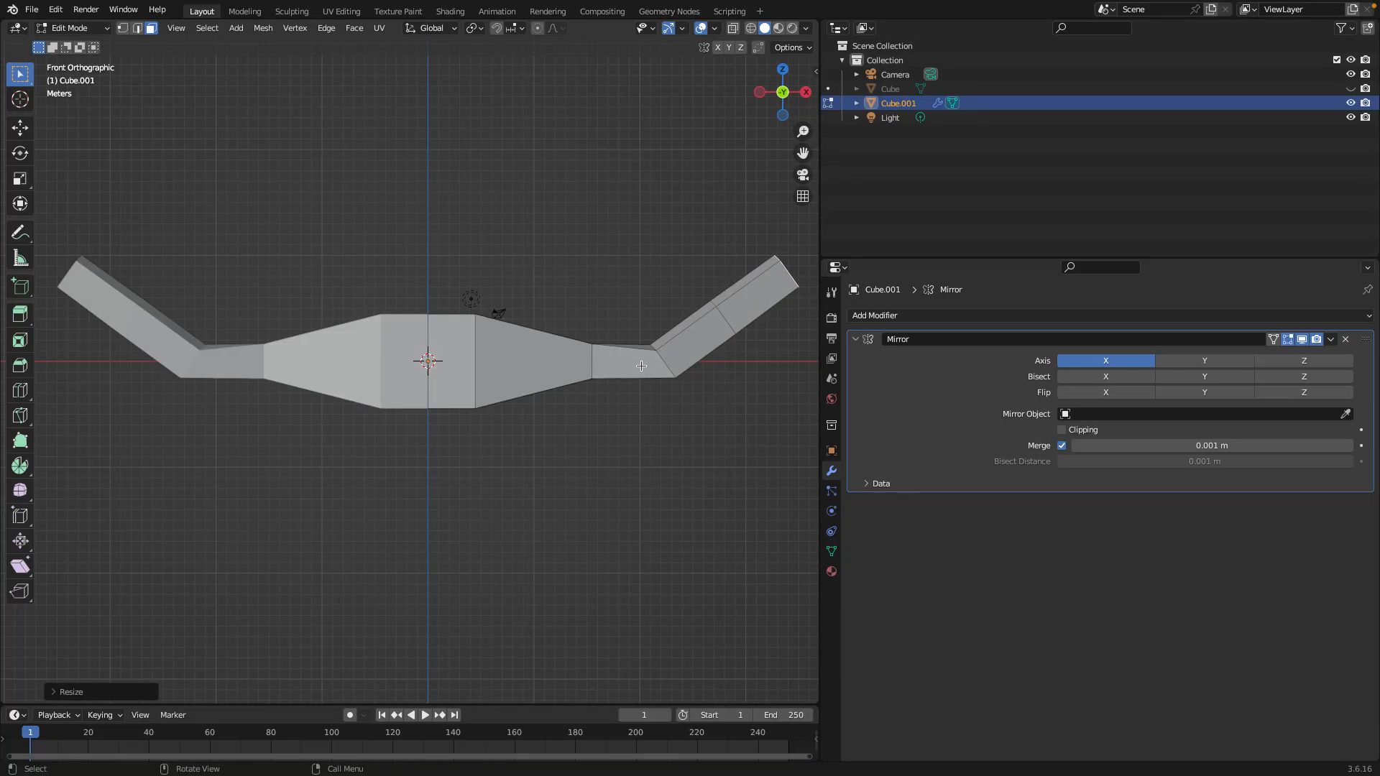
{"action": "key", "text": "space"}
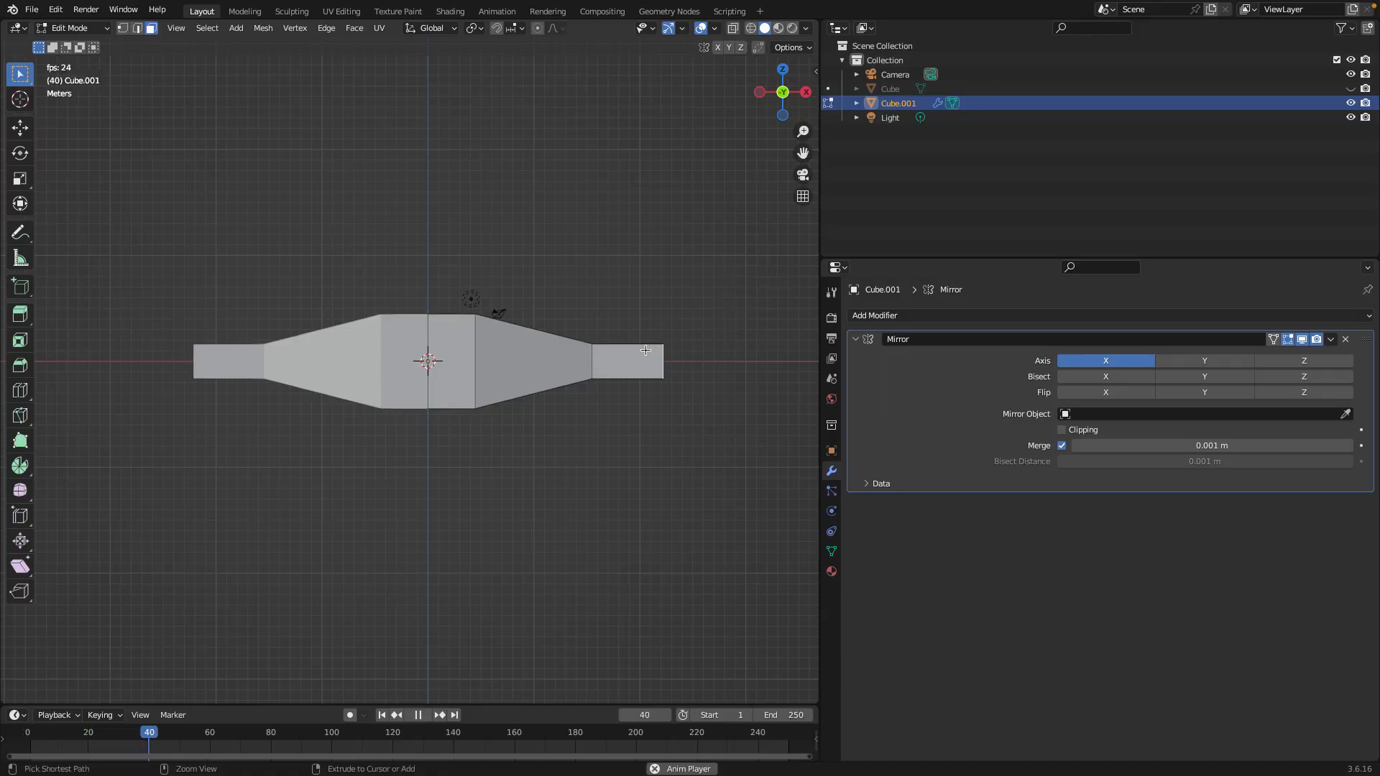
{"action": "key", "text": "s"}
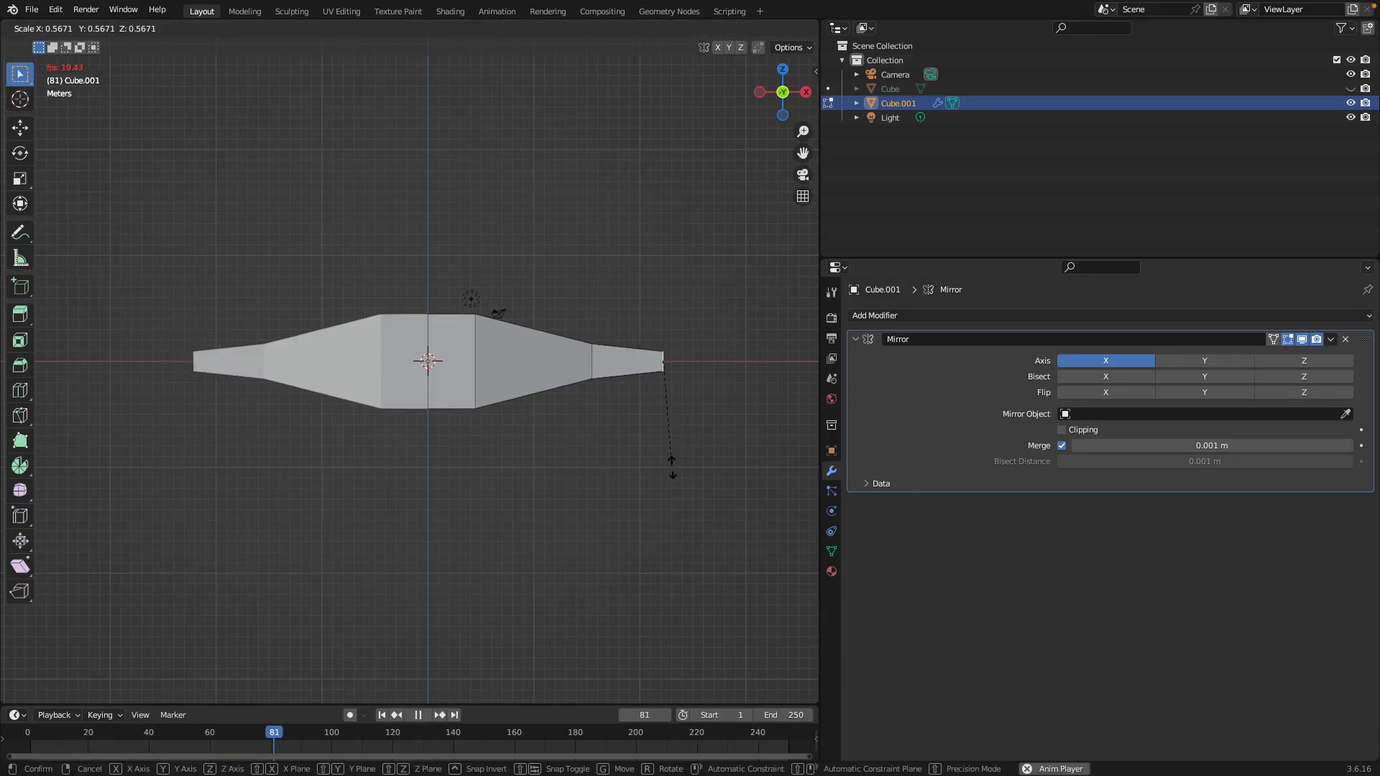
{"action": "left_click", "coordinate": [671, 463]}
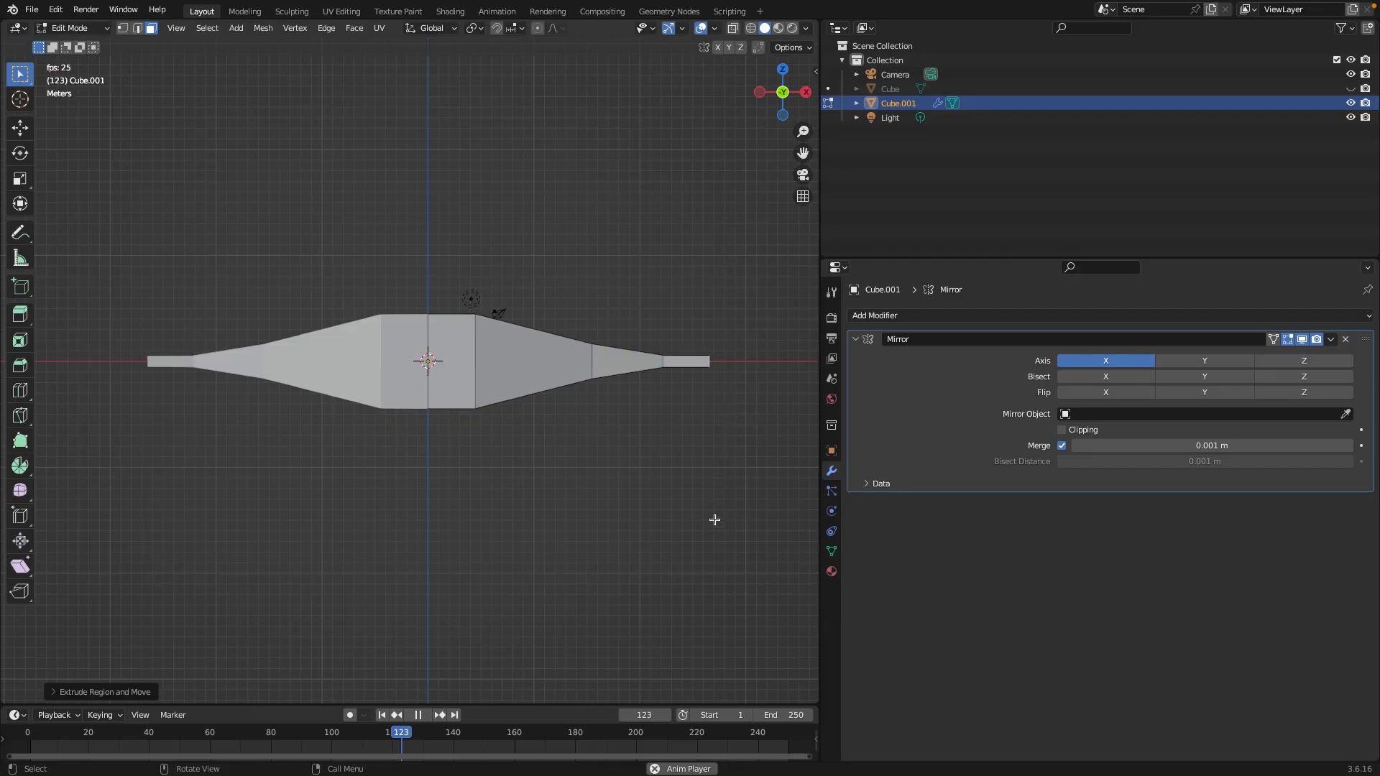
Extend the thin arm end with a short section flared wide at its end face, and extrude that face outward into a block
{"action": "key", "text": "e"}
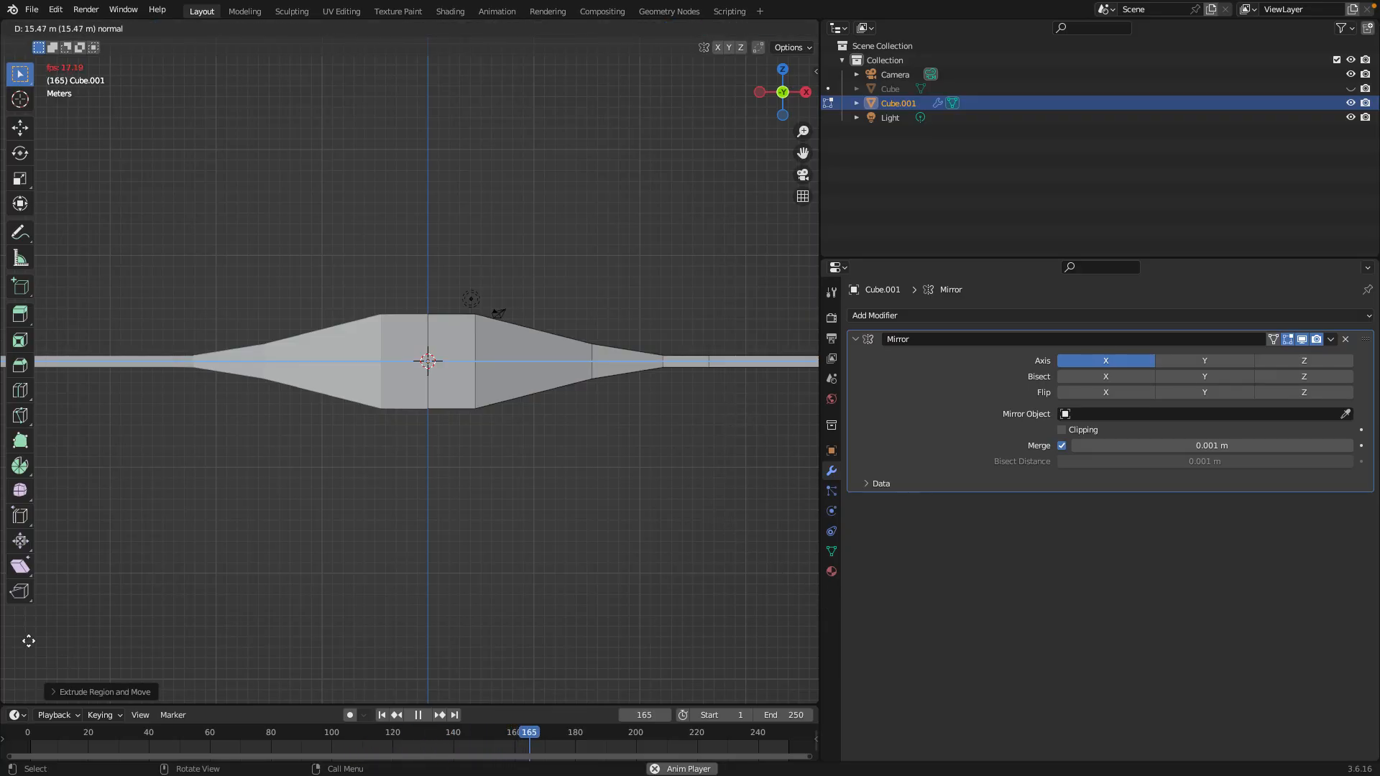
{"action": "left_click", "coordinate": [727, 583]}
{"action": "key", "text": "s"}
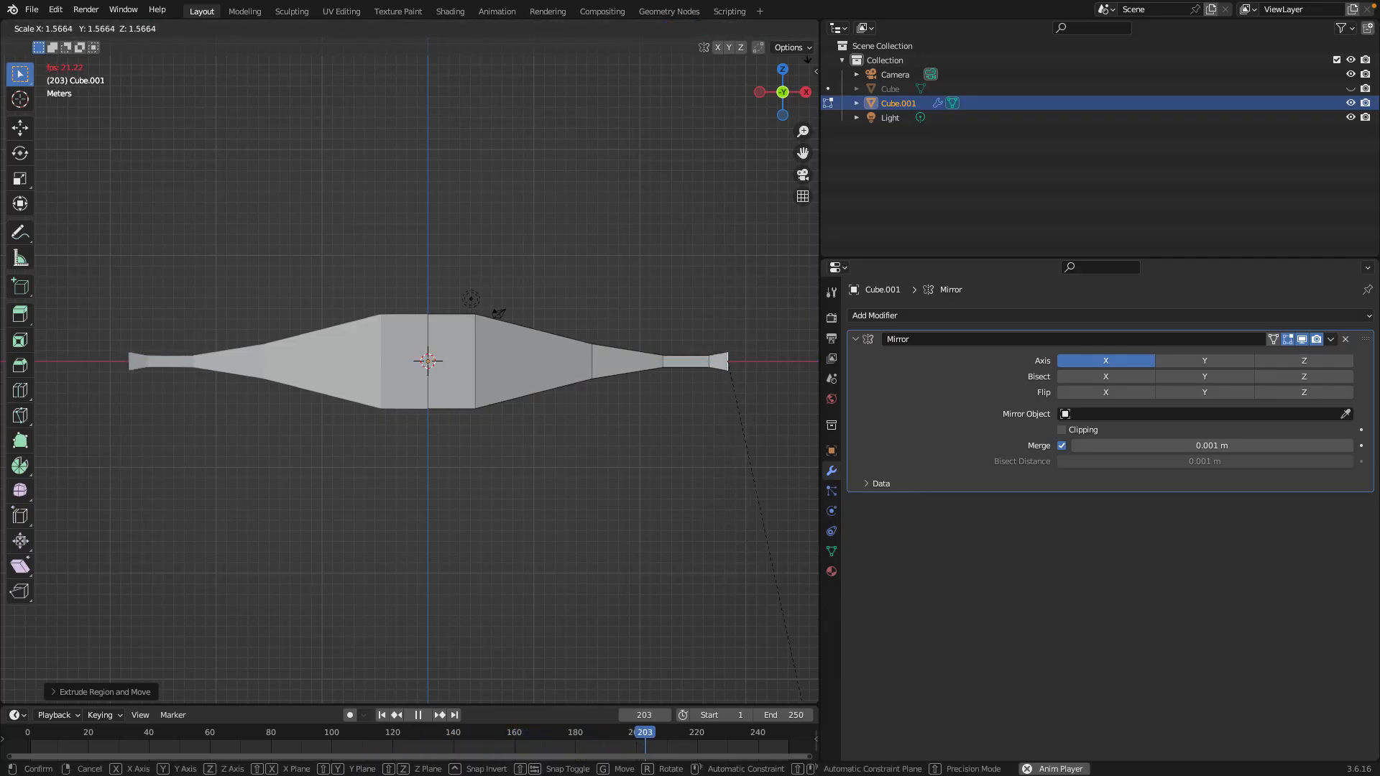
{"action": "left_click", "coordinate": [468, 483]}
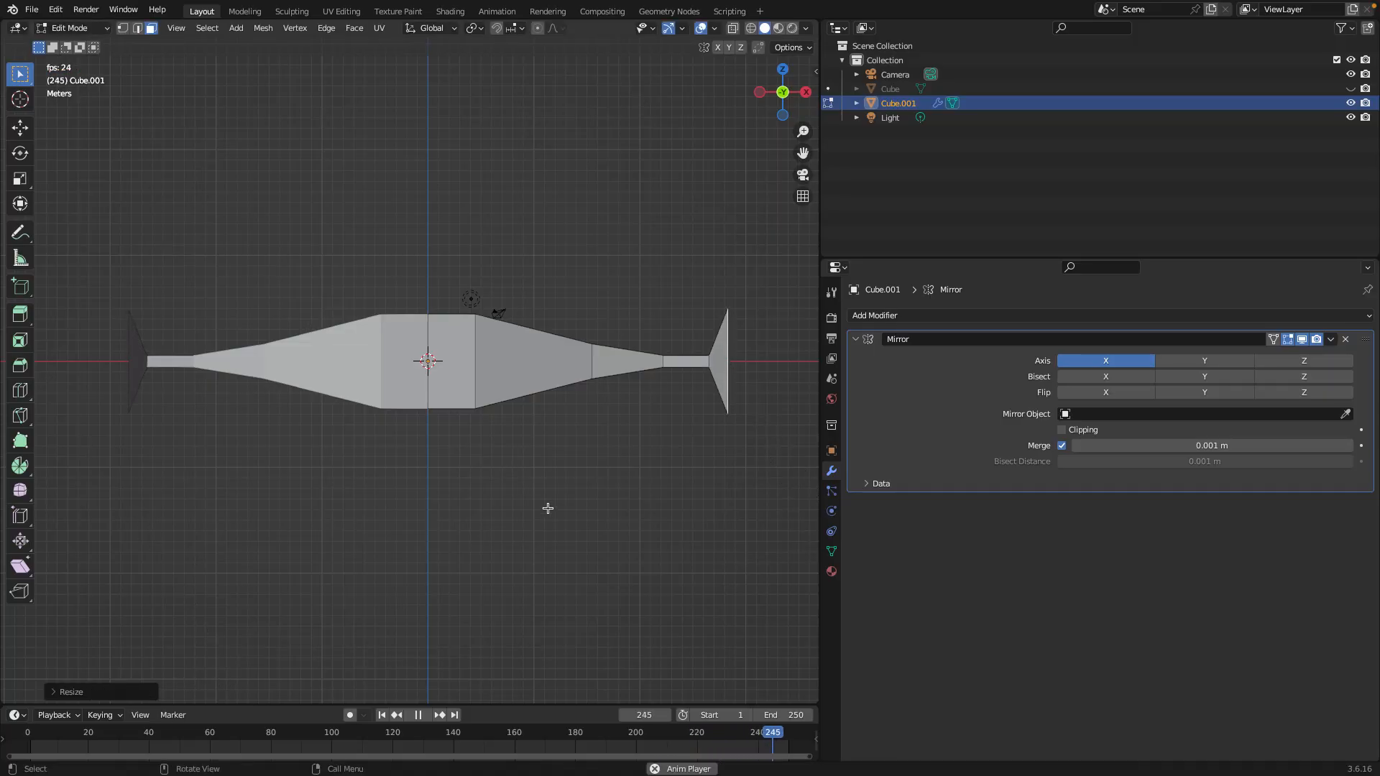
{"action": "key", "text": "e"}
{"action": "left_click", "coordinate": [592, 493]}
Add a Subdivision Surface modifier to the mirrored mesh and set its viewport levels to 3
{"action": "scroll", "coordinate": [598, 491], "scroll_direction": "up", "scroll_amount": 5}
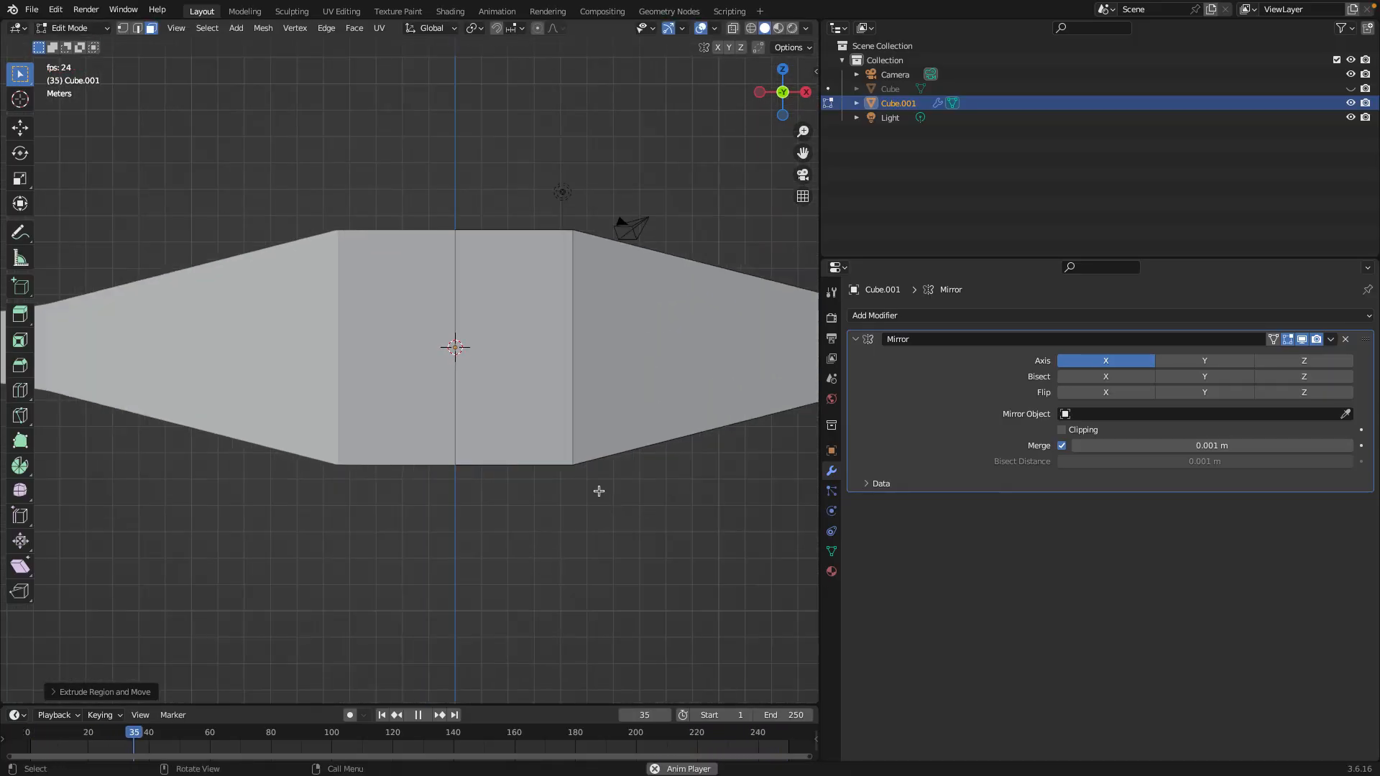
{"action": "scroll", "coordinate": [599, 490], "scroll_direction": "down", "scroll_amount": 10}
{"action": "left_click", "coordinate": [1228, 317]}
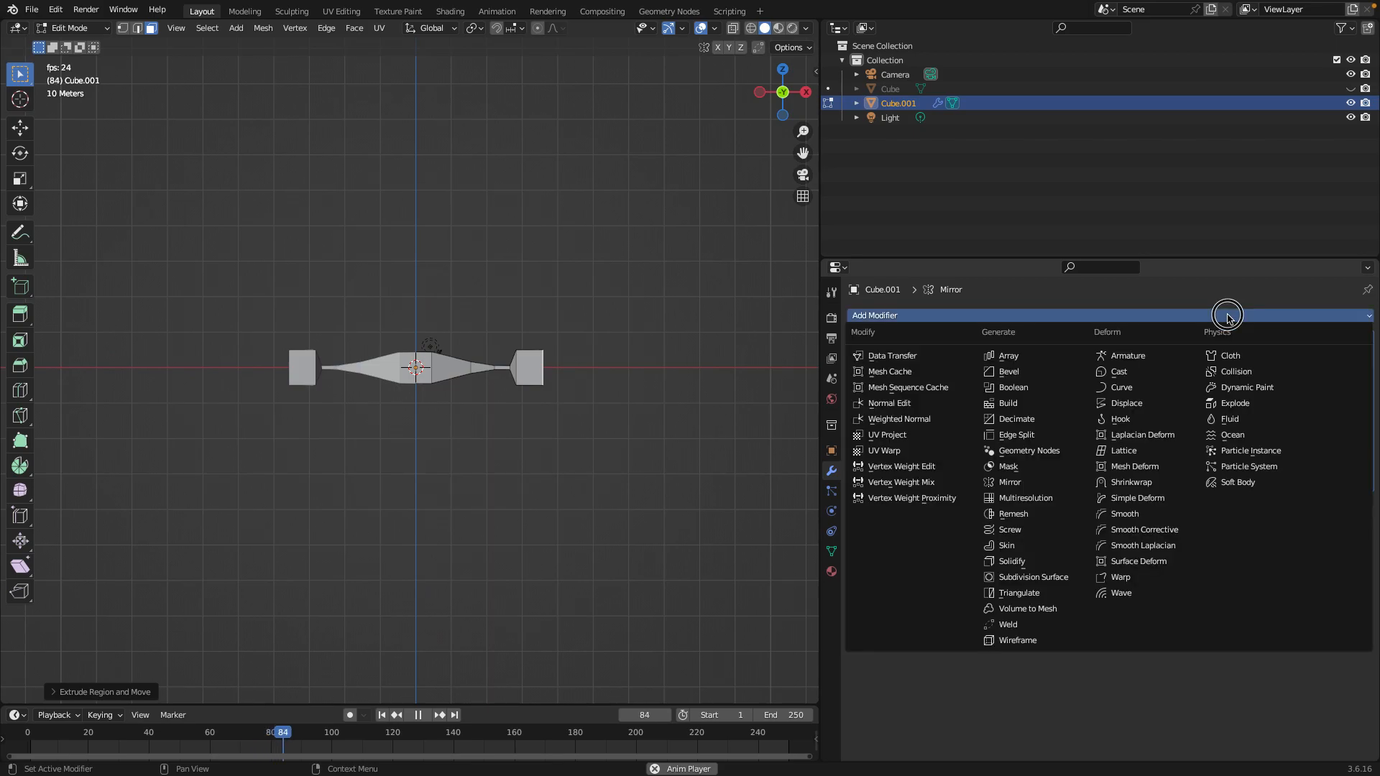
{"action": "left_click", "coordinate": [1028, 577]}
{"action": "scroll", "coordinate": [426, 345], "scroll_direction": "up", "scroll_amount": 8}
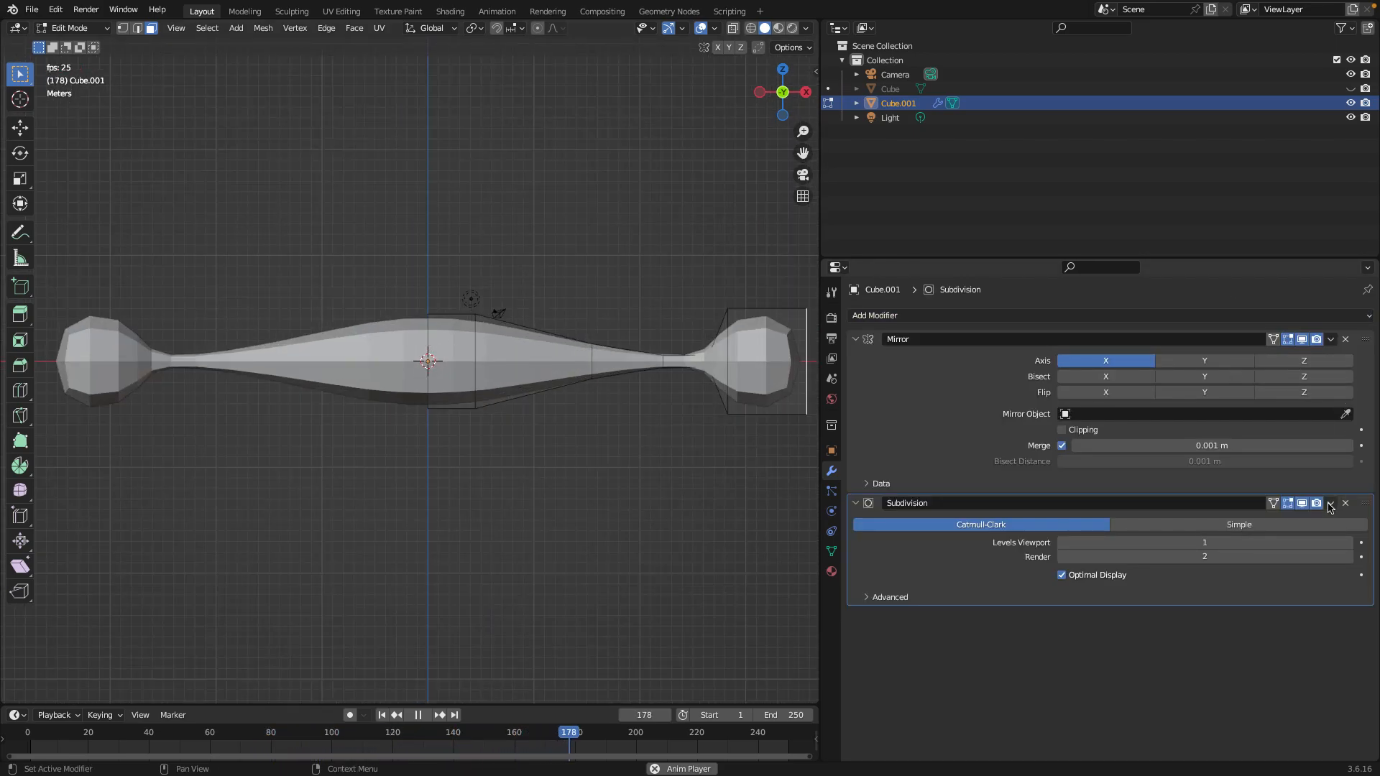
{"action": "left_click", "coordinate": [1348, 543]}
{"action": "left_click", "coordinate": [1348, 543]}
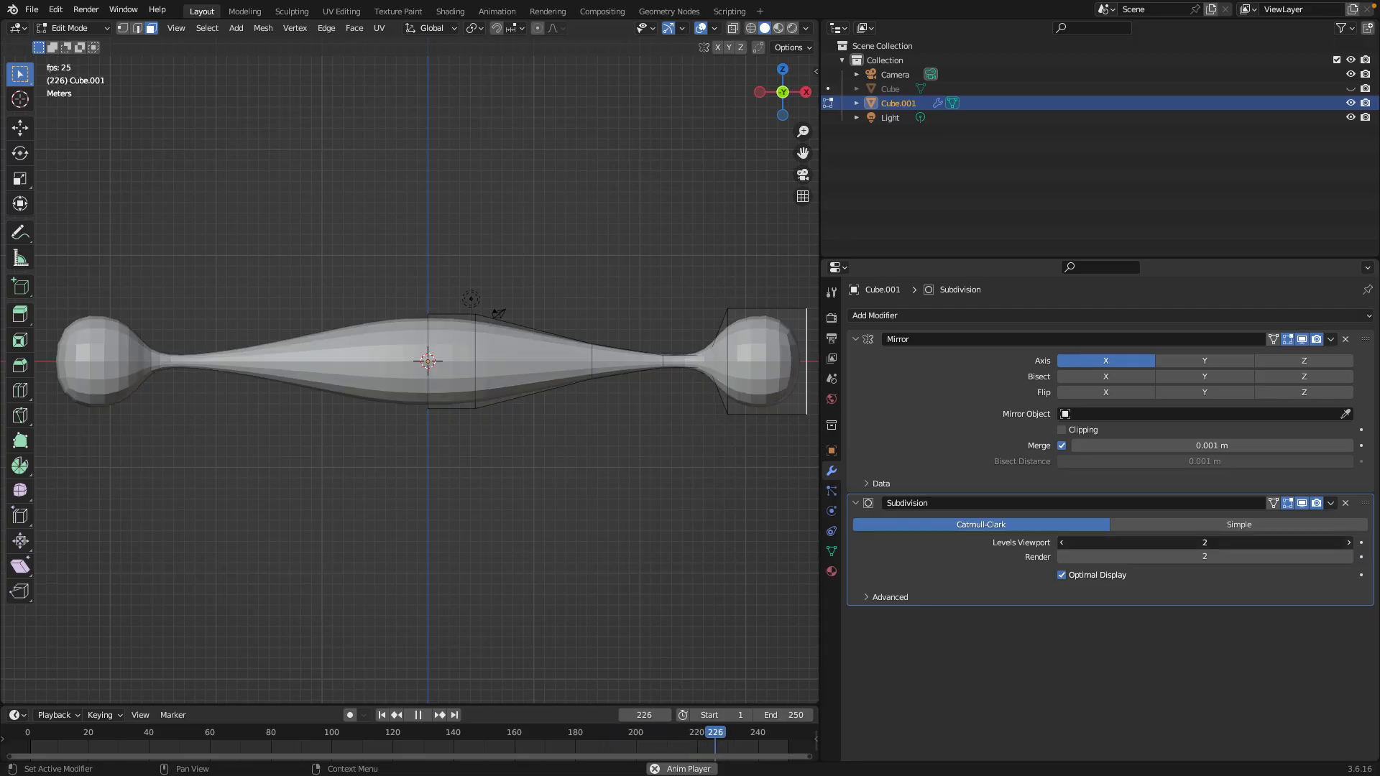
{"action": "left_click", "coordinate": [1348, 543]}
Extrude the rounded block's outer end face far outward and scale the new end face down into a tapered tip
{"action": "left_click_drag", "start_coordinate": [783, 91], "coordinate": [796, 104]}
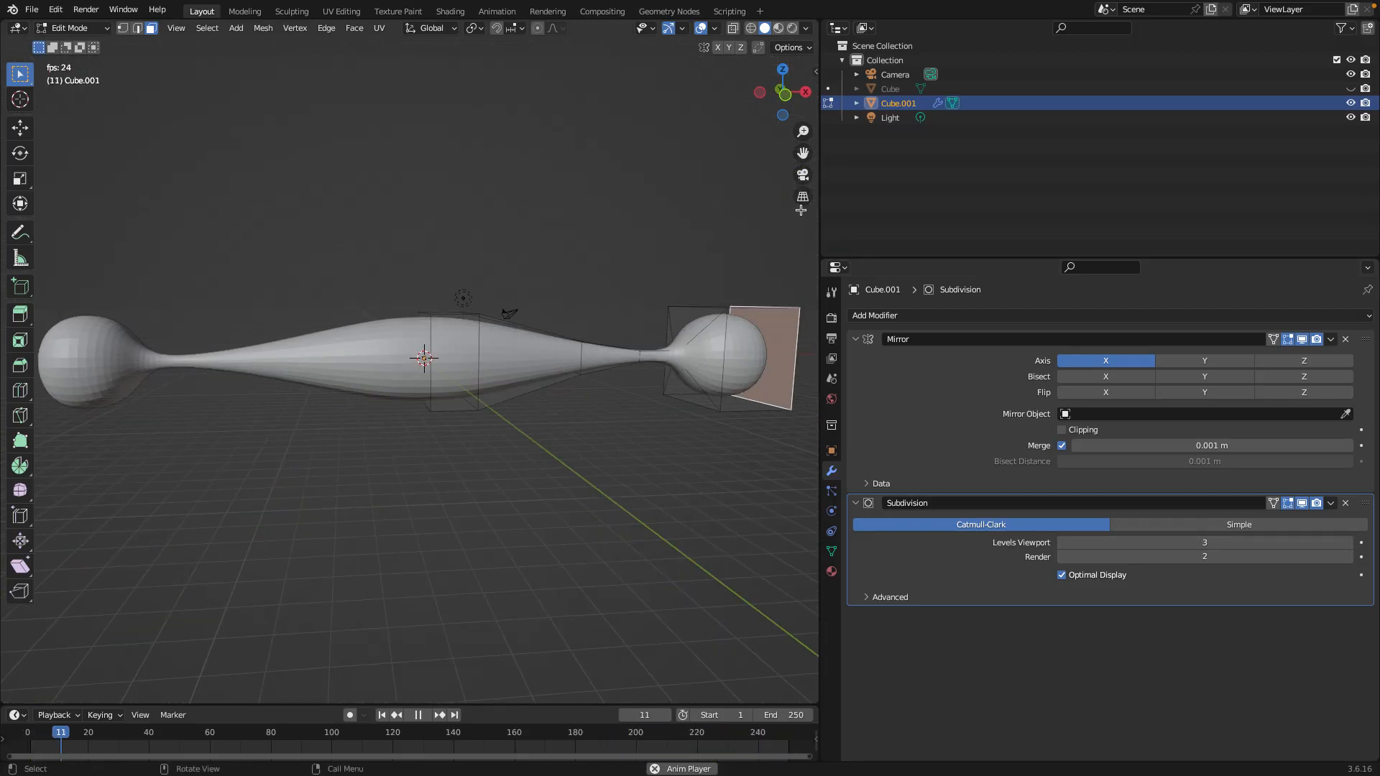
{"action": "left_click", "coordinate": [785, 94]}
{"action": "scroll", "coordinate": [736, 563], "scroll_direction": "down", "scroll_amount": 4}
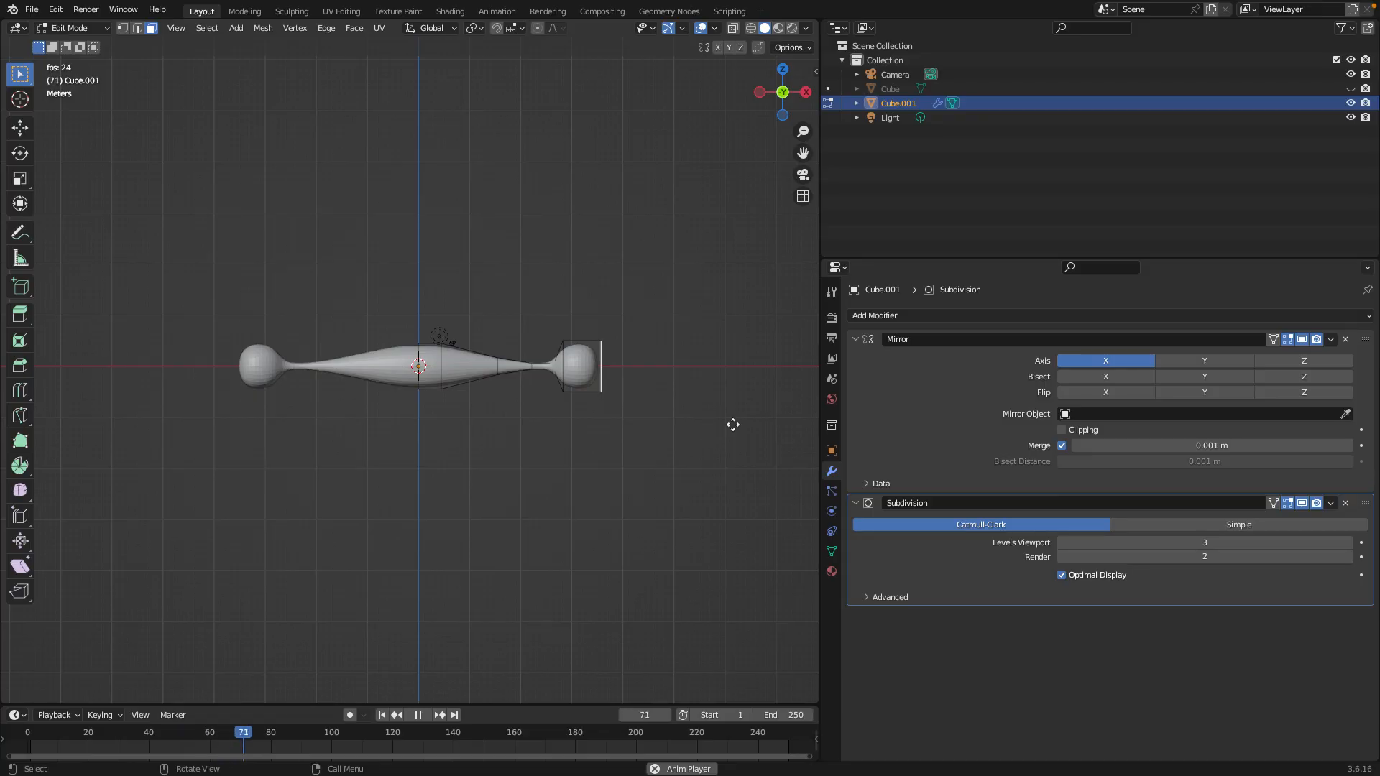
{"action": "key", "text": "e"}
{"action": "left_click", "coordinate": [770, 563]}
{"action": "key", "text": "s"}
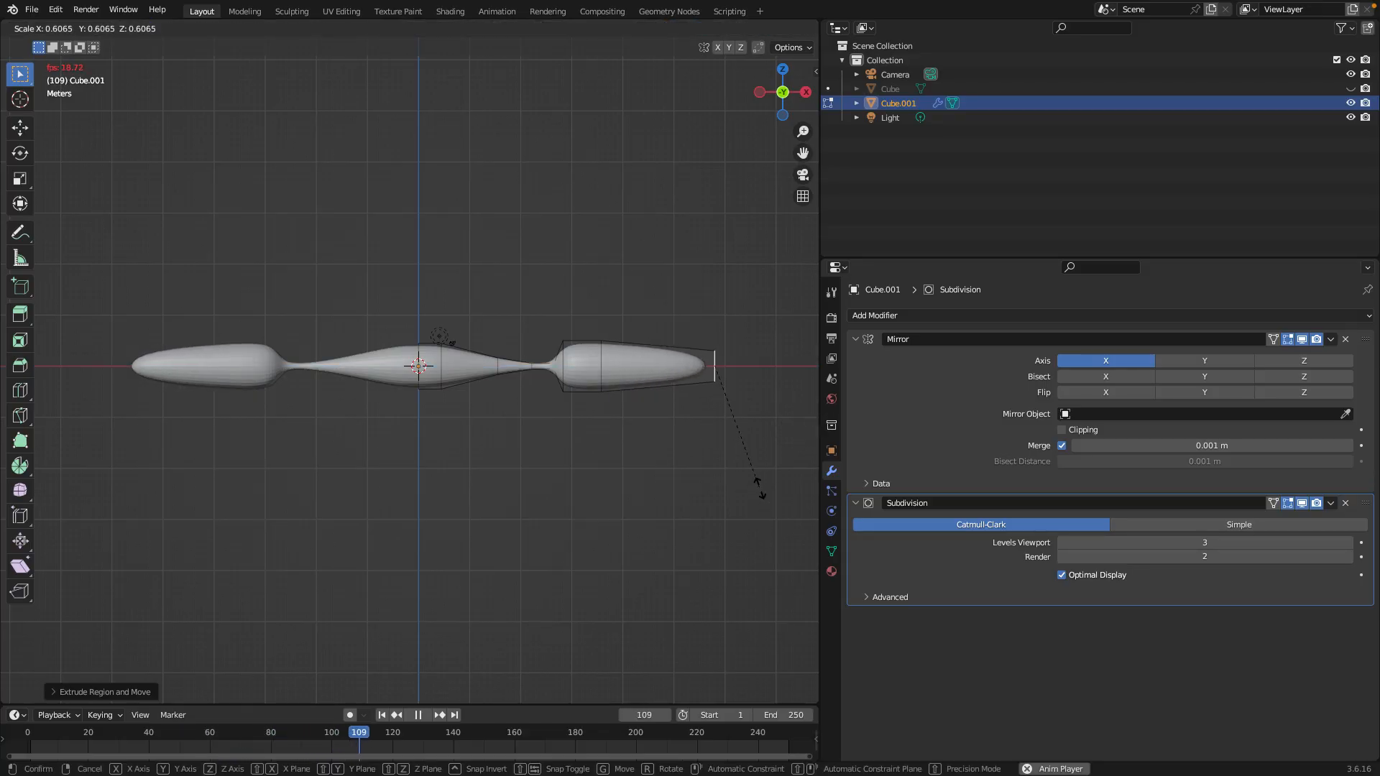
{"action": "left_click", "coordinate": [742, 446]}
Extrude the tapered tip a short distance outward and scale its end face up into a wide trumpet-shaped flare
{"action": "key", "text": "e"}
{"action": "left_click", "coordinate": [777, 447]}
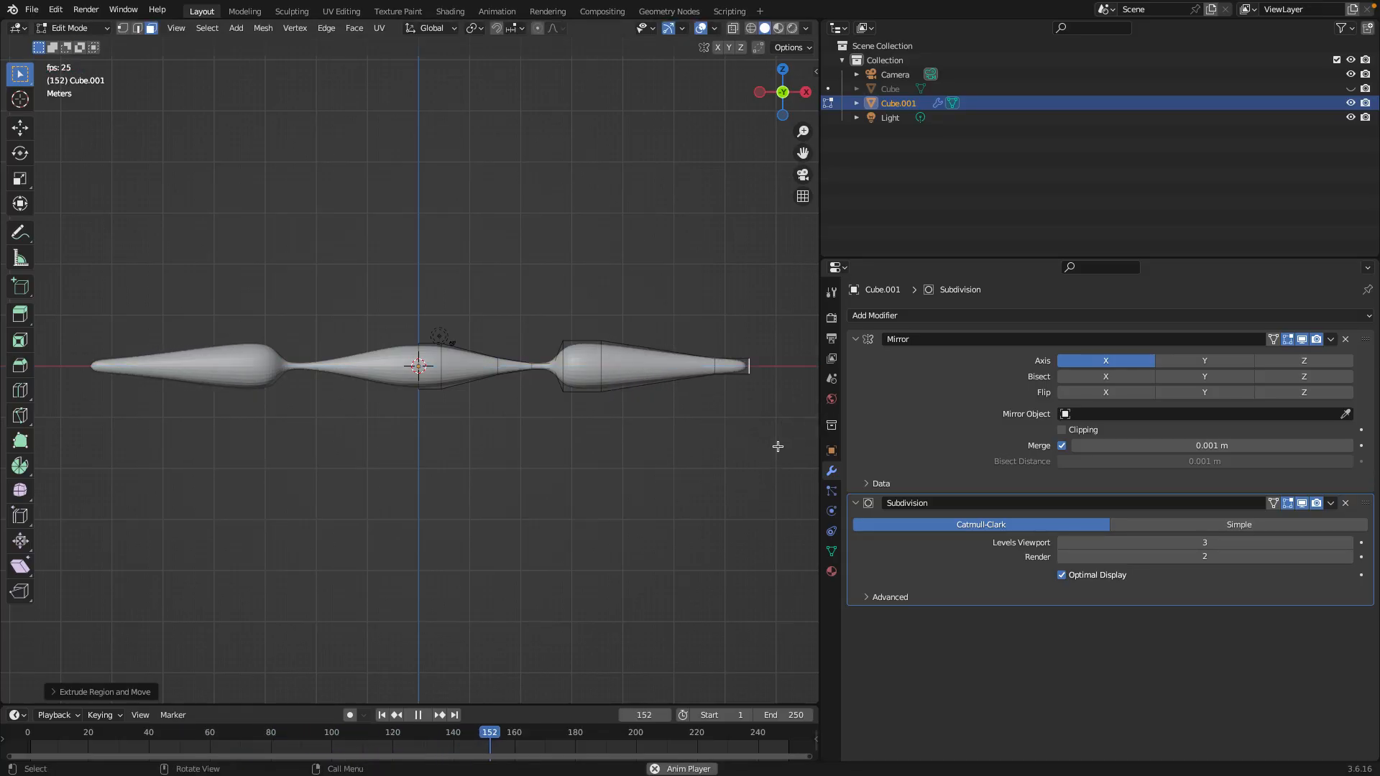
{"action": "key", "text": "s"}
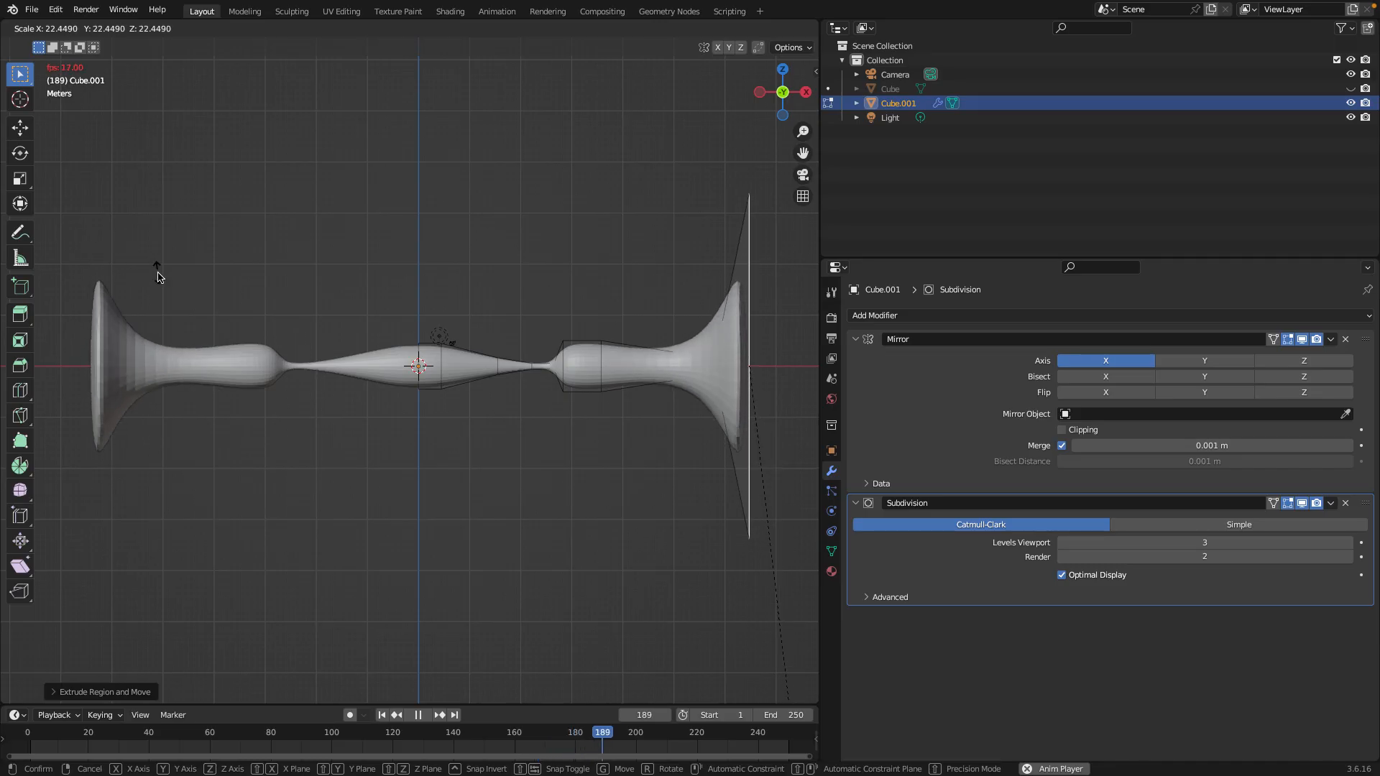
{"action": "left_click", "coordinate": [464, 270]}
Apply Shade Smooth to the mirrored object in Object Mode and examine its shape from several sides
{"action": "middle_click_drag", "start_coordinate": [463, 269], "coordinate": [591, 391]}
{"action": "key", "text": "Tab"}
{"action": "right_click", "coordinate": [286, 343]}
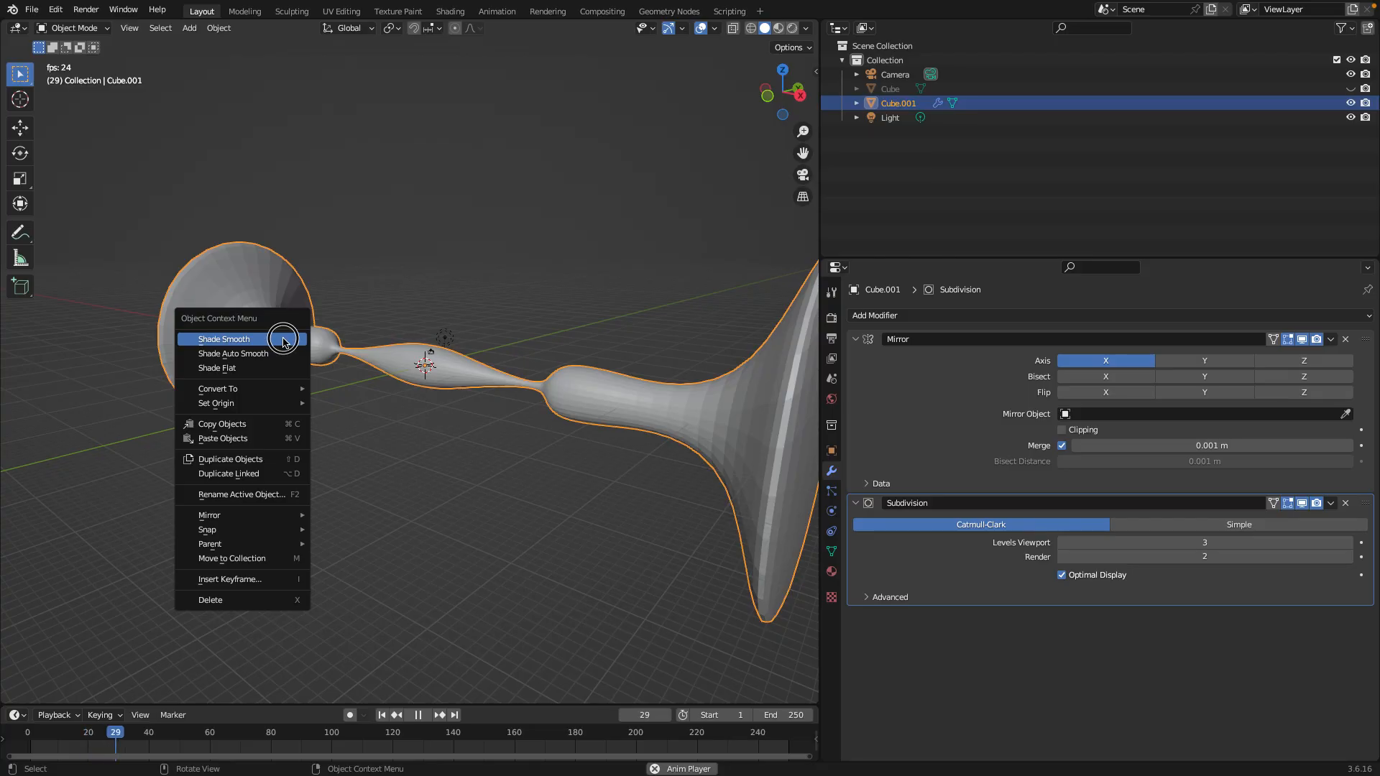
{"action": "left_click", "coordinate": [285, 339]}
{"action": "middle_click_drag", "start_coordinate": [286, 343], "coordinate": [714, 432]}
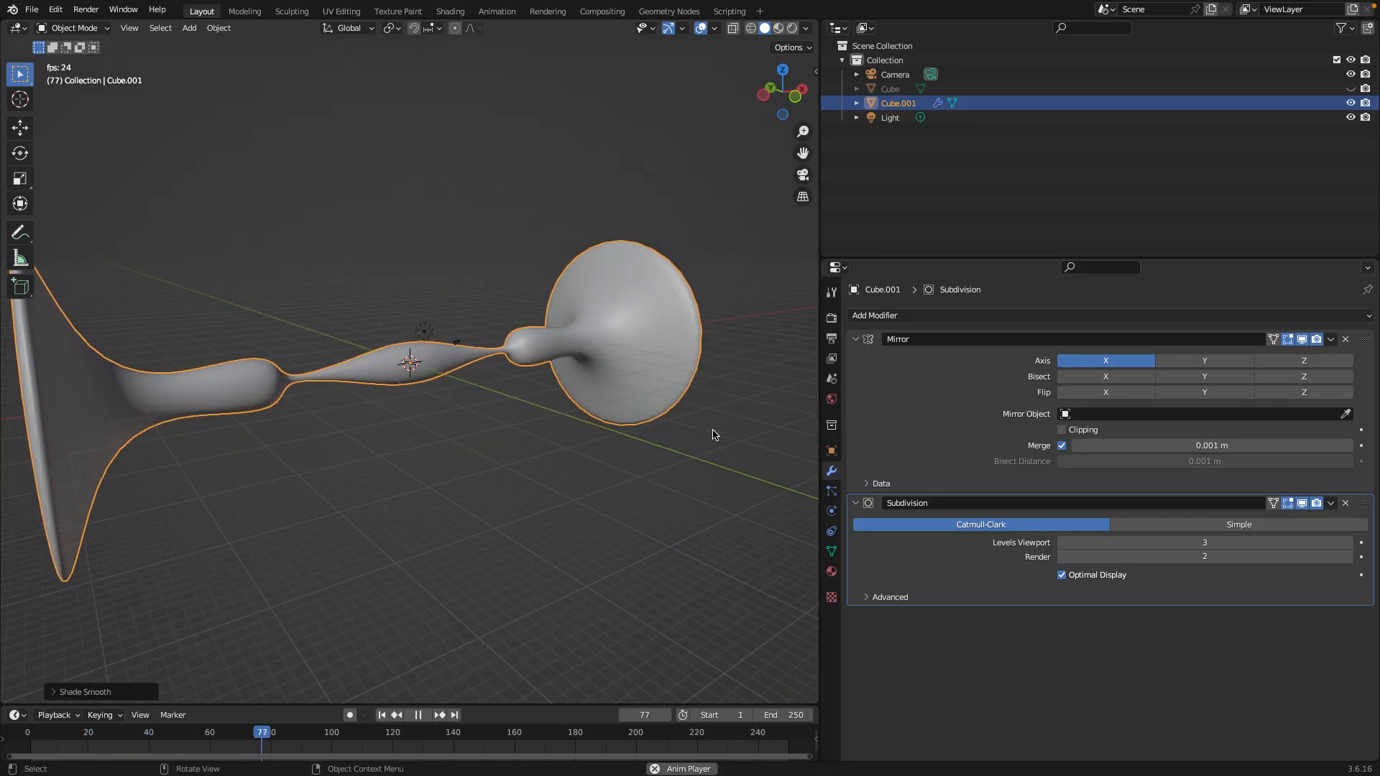
{"action": "middle_click_drag", "start_coordinate": [799, 449], "coordinate": [691, 386]}
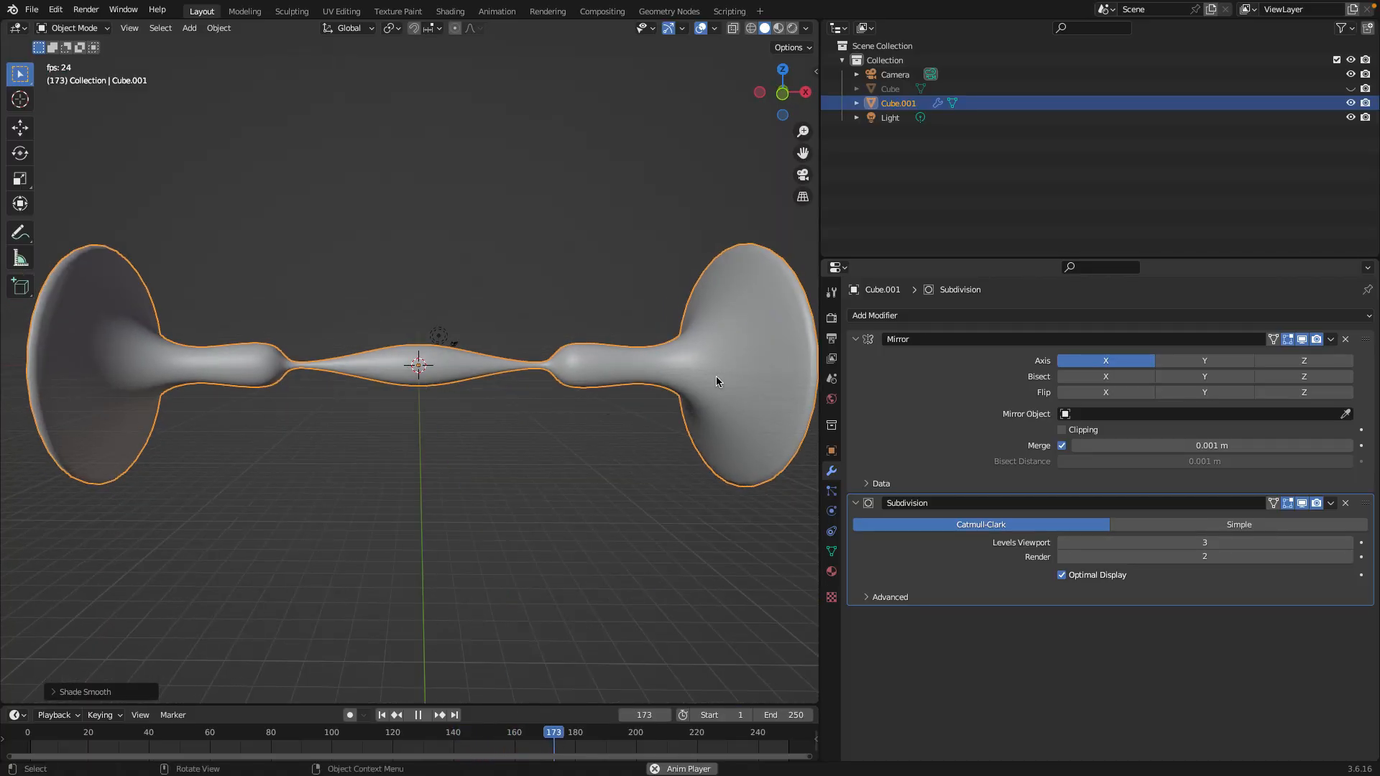
In Edit Mode, extrude the wide flared end face along its normal
{"action": "key", "text": "Tab"}
{"action": "scroll", "coordinate": [794, 403], "scroll_direction": "down", "scroll_amount": 5}
{"action": "key", "text": "e"}
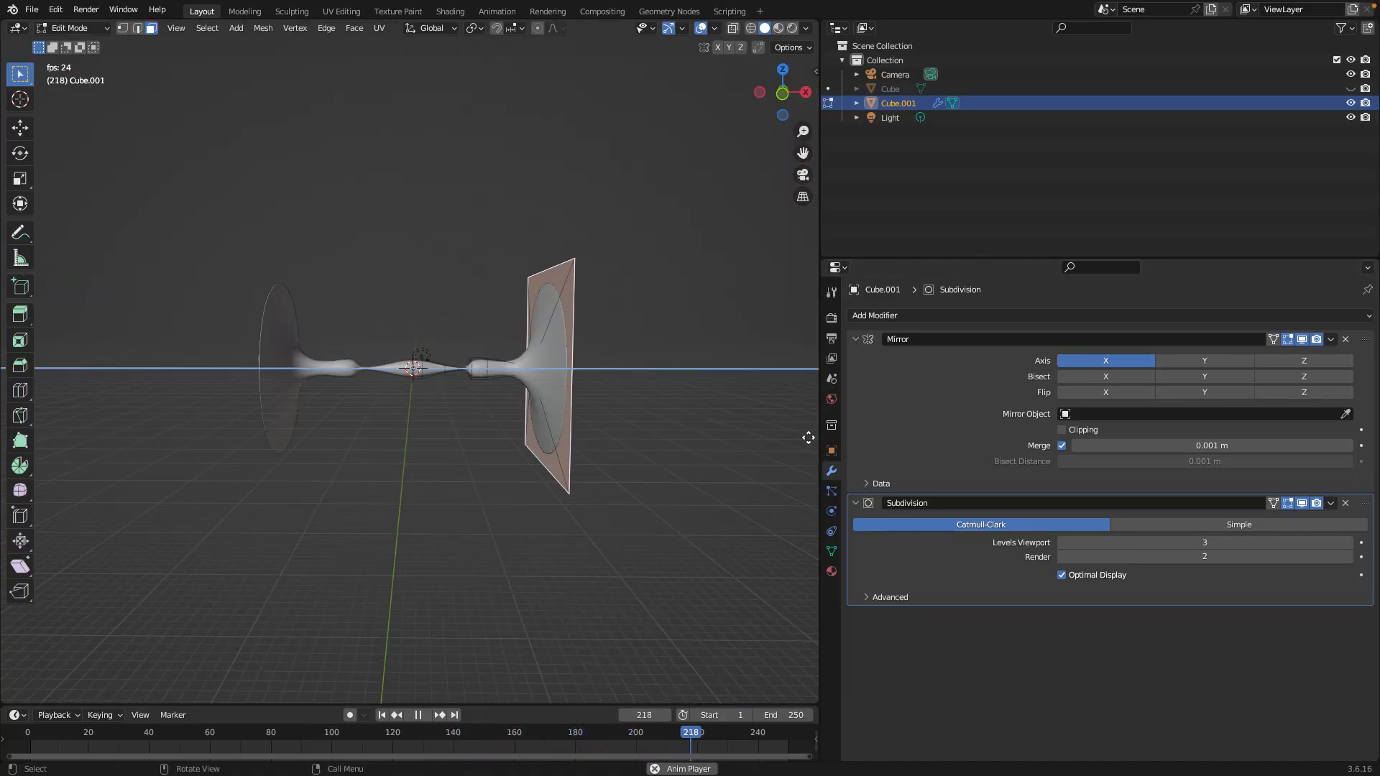
{"action": "left_click", "coordinate": [388, 428]}
{"action": "scroll", "coordinate": [422, 429], "scroll_direction": "down", "scroll_amount": 3}
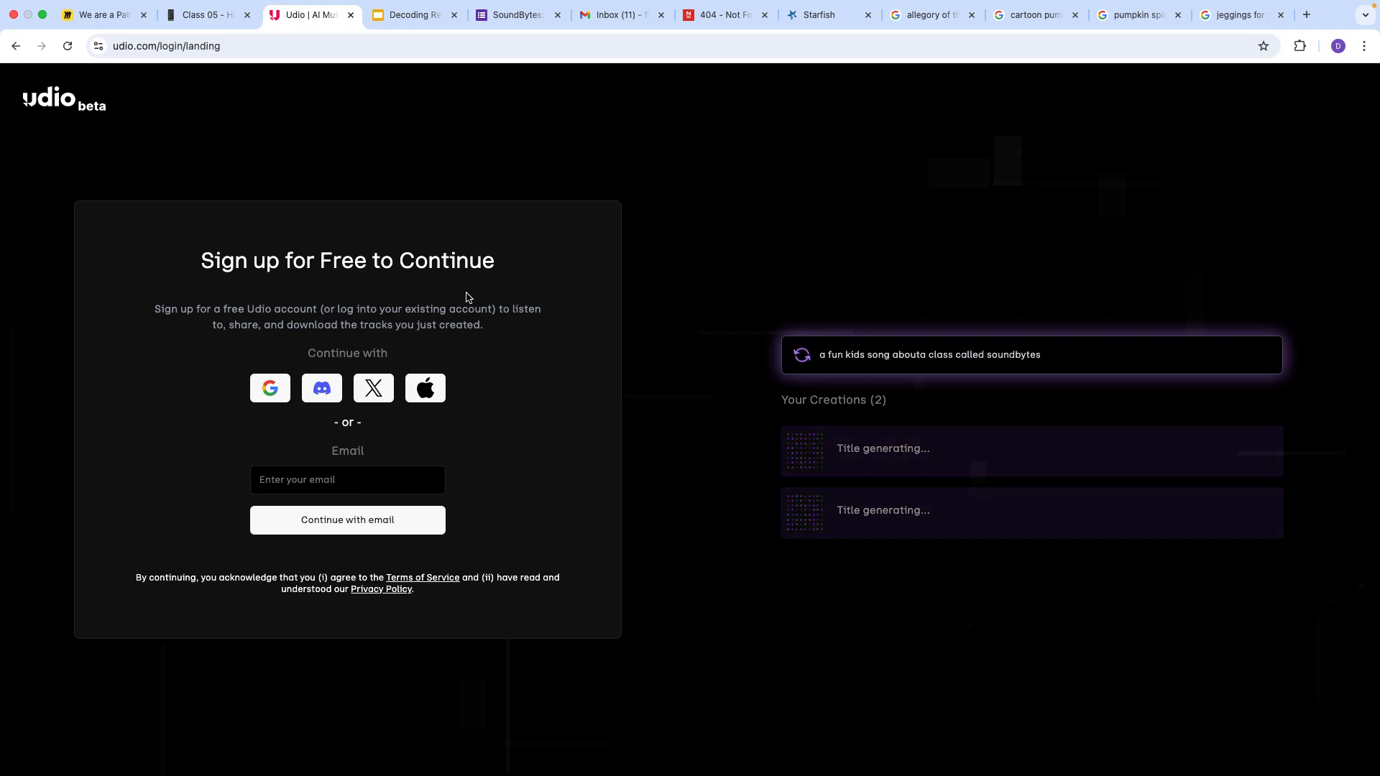
Switch to Udio, sign in with Google and generate a song from the prompt 'I want a childrens preschool song about a class called "soundBytes"'
{"action": "left_click", "coordinate": [268, 388]}
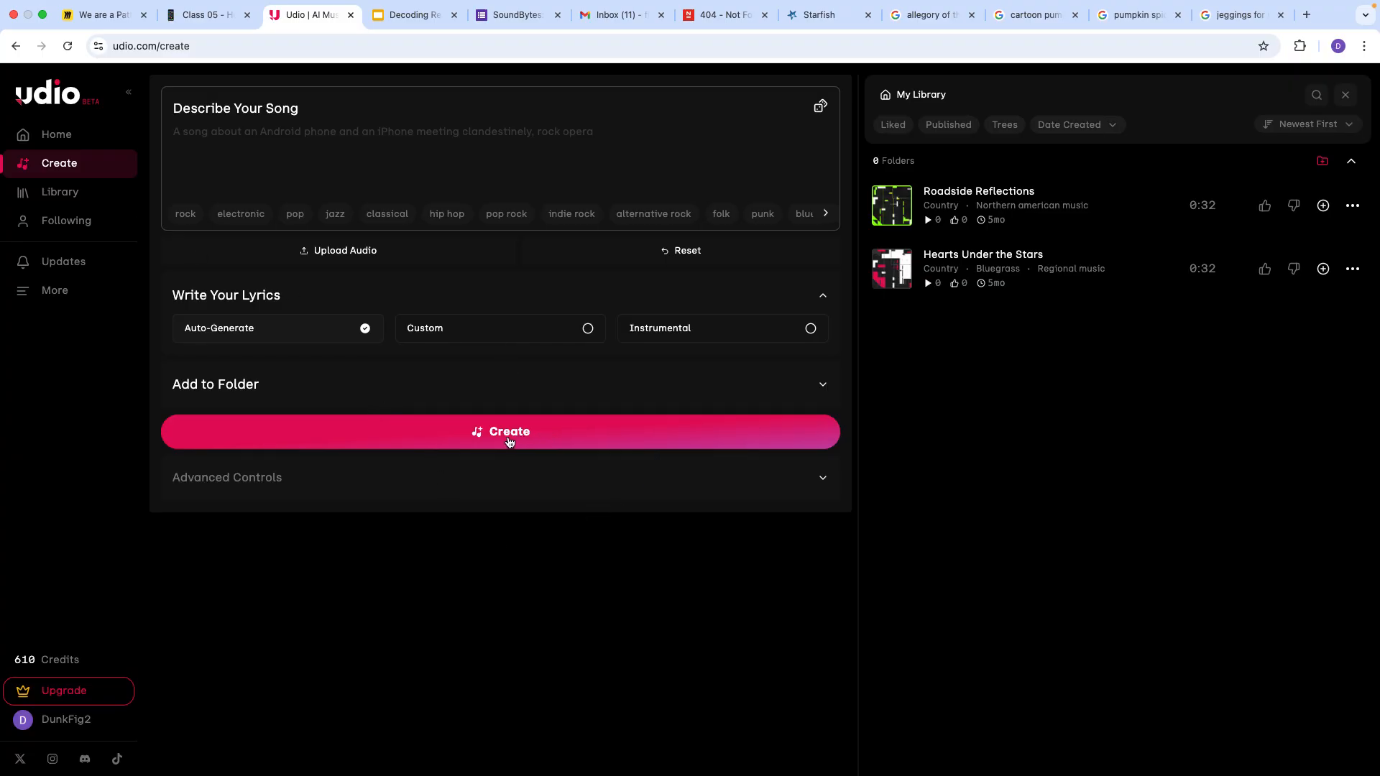
{"action": "left_click", "coordinate": [257, 155]}
{"action": "type", "text": "I w"}
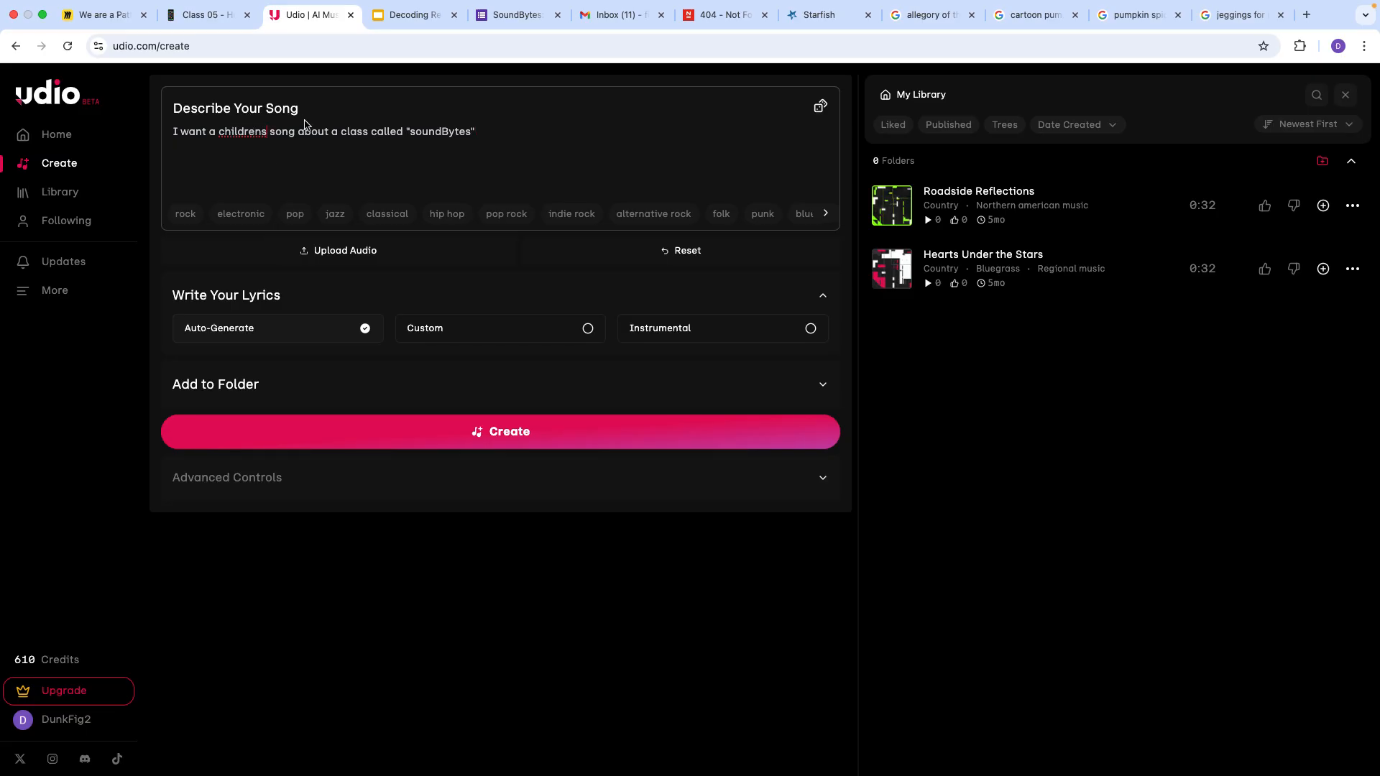
{"action": "type", "text": "preschool"}
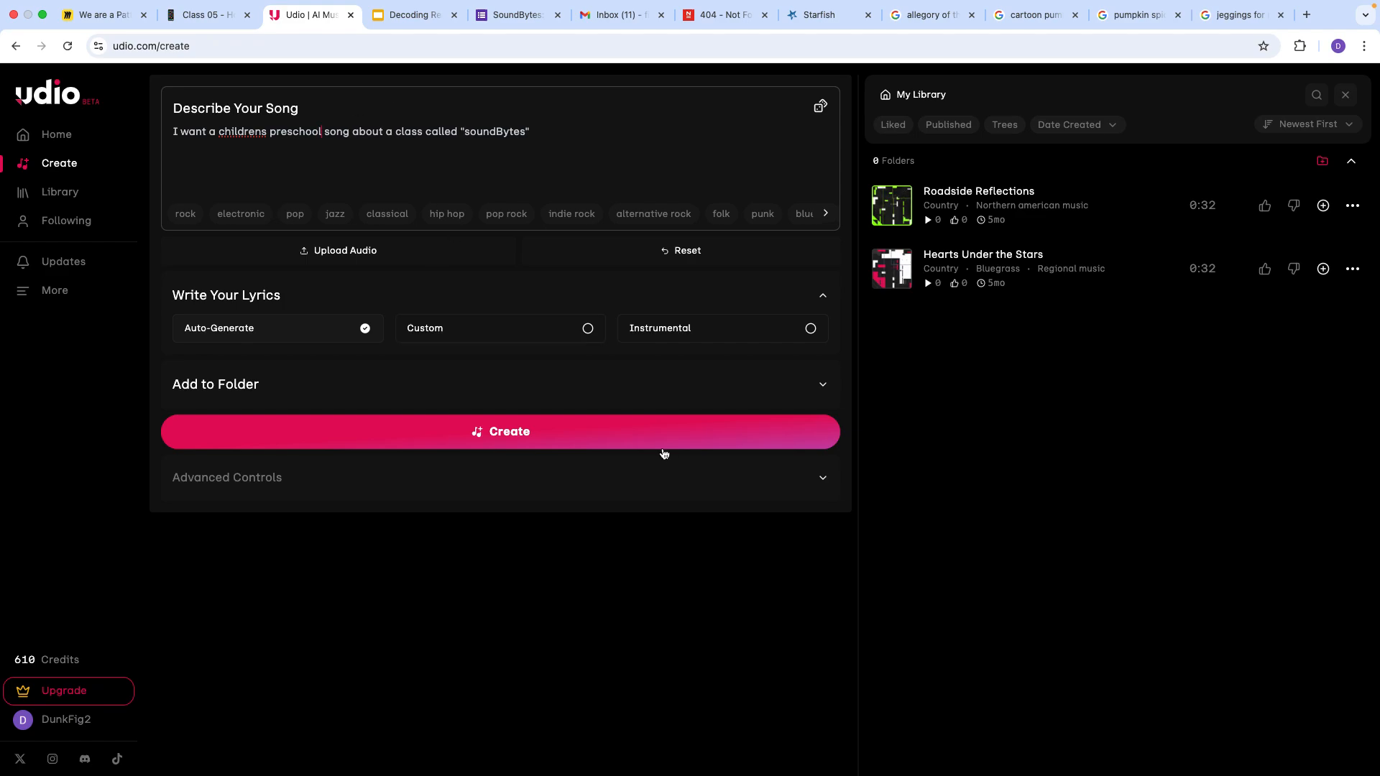
{"action": "left_click", "coordinate": [614, 442]}
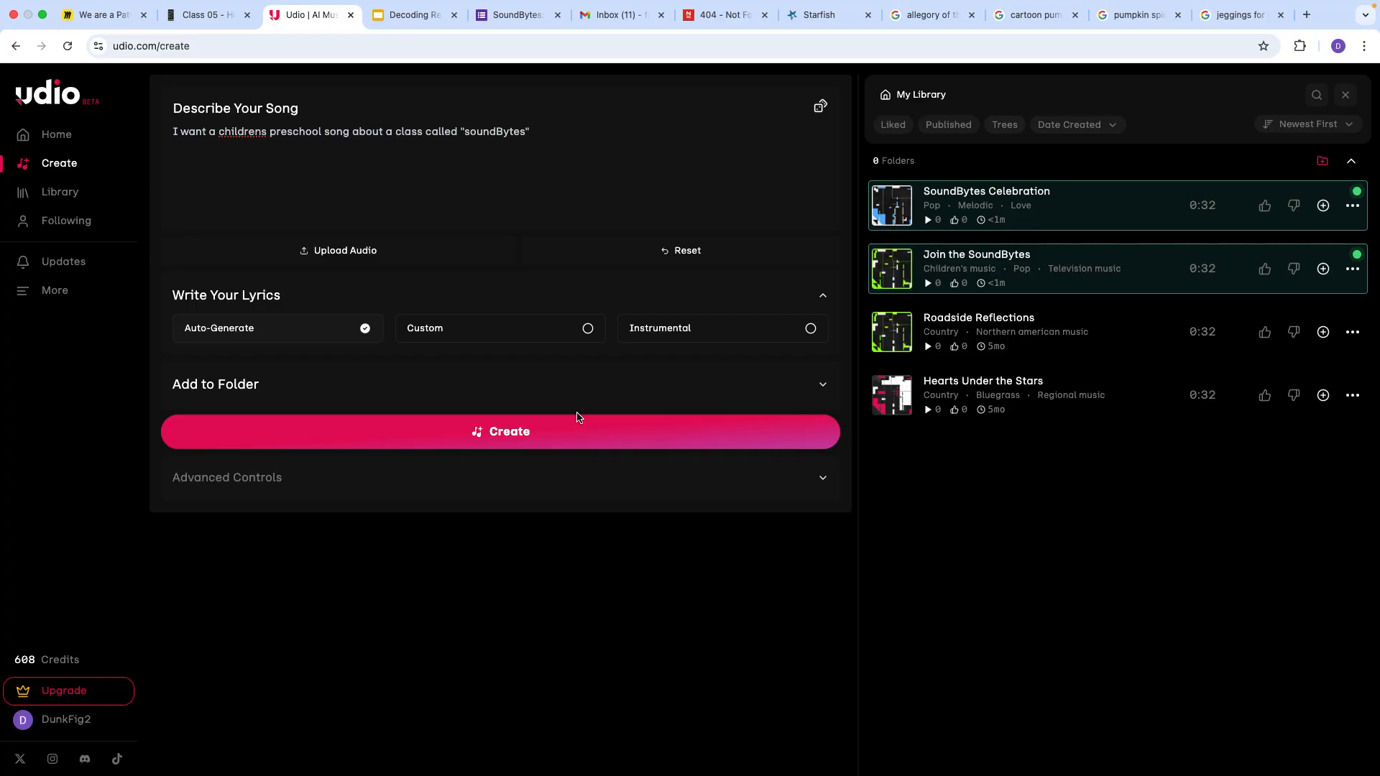
Listen to the two generated songs, SoundBytes Celebration and Join the SoundBytes, pausing each one
{"action": "left_click", "coordinate": [927, 220]}
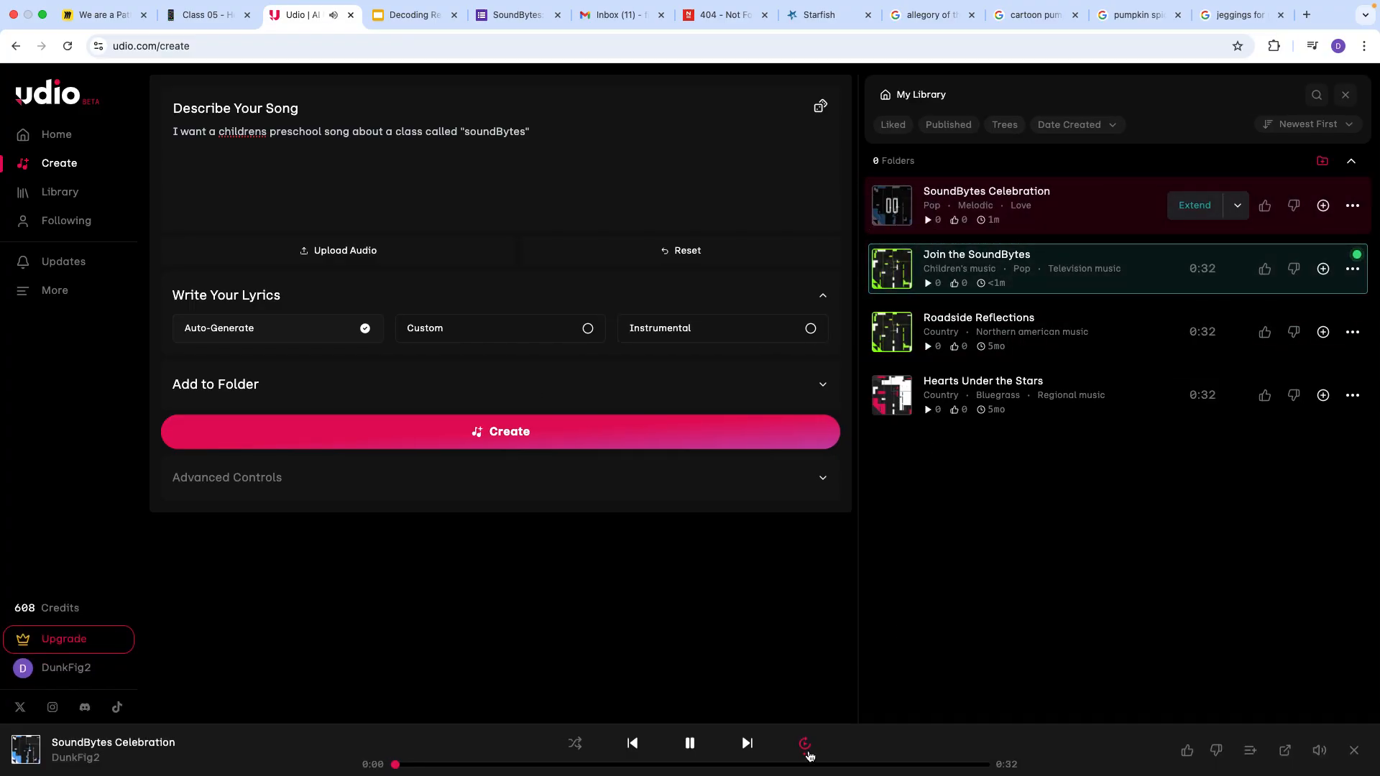
{"action": "mouse_move", "coordinate": [674, 774]}
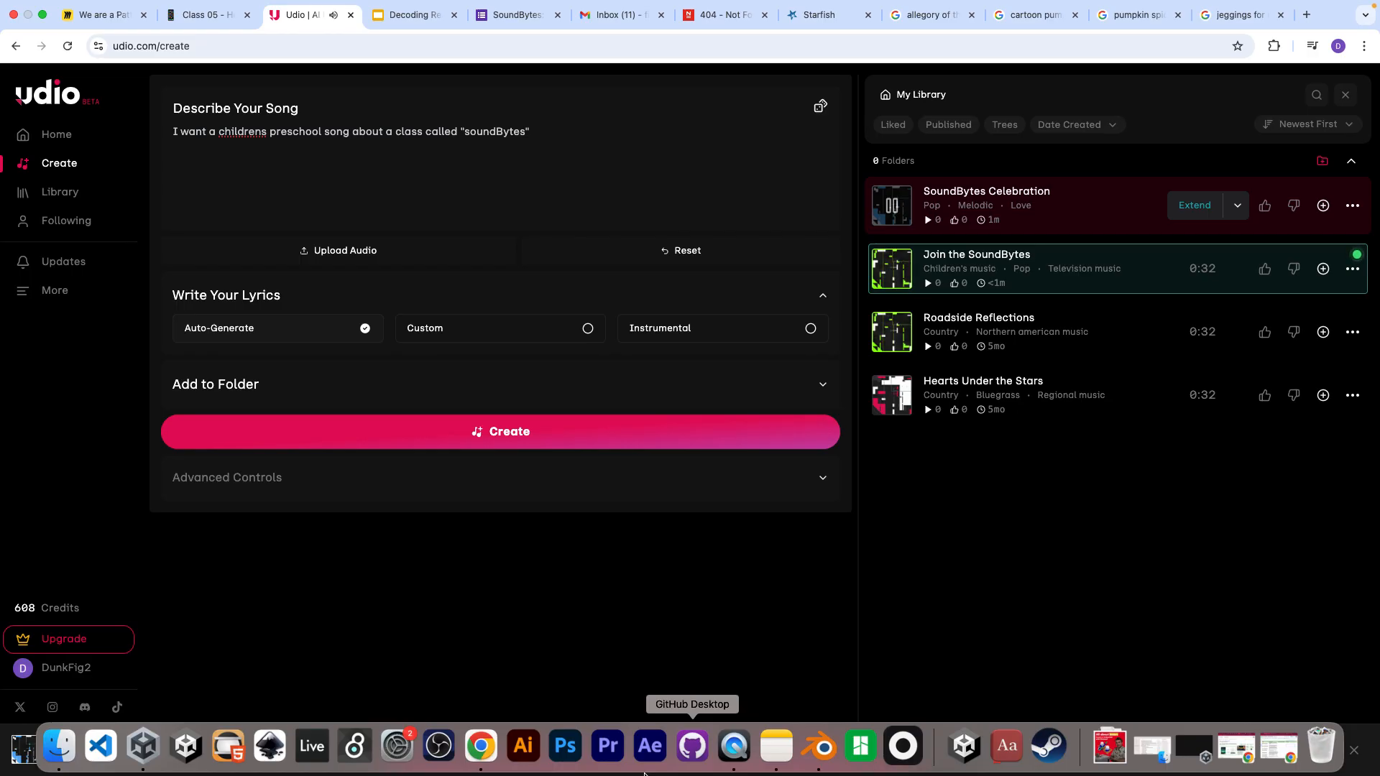
{"action": "left_click", "coordinate": [894, 209]}
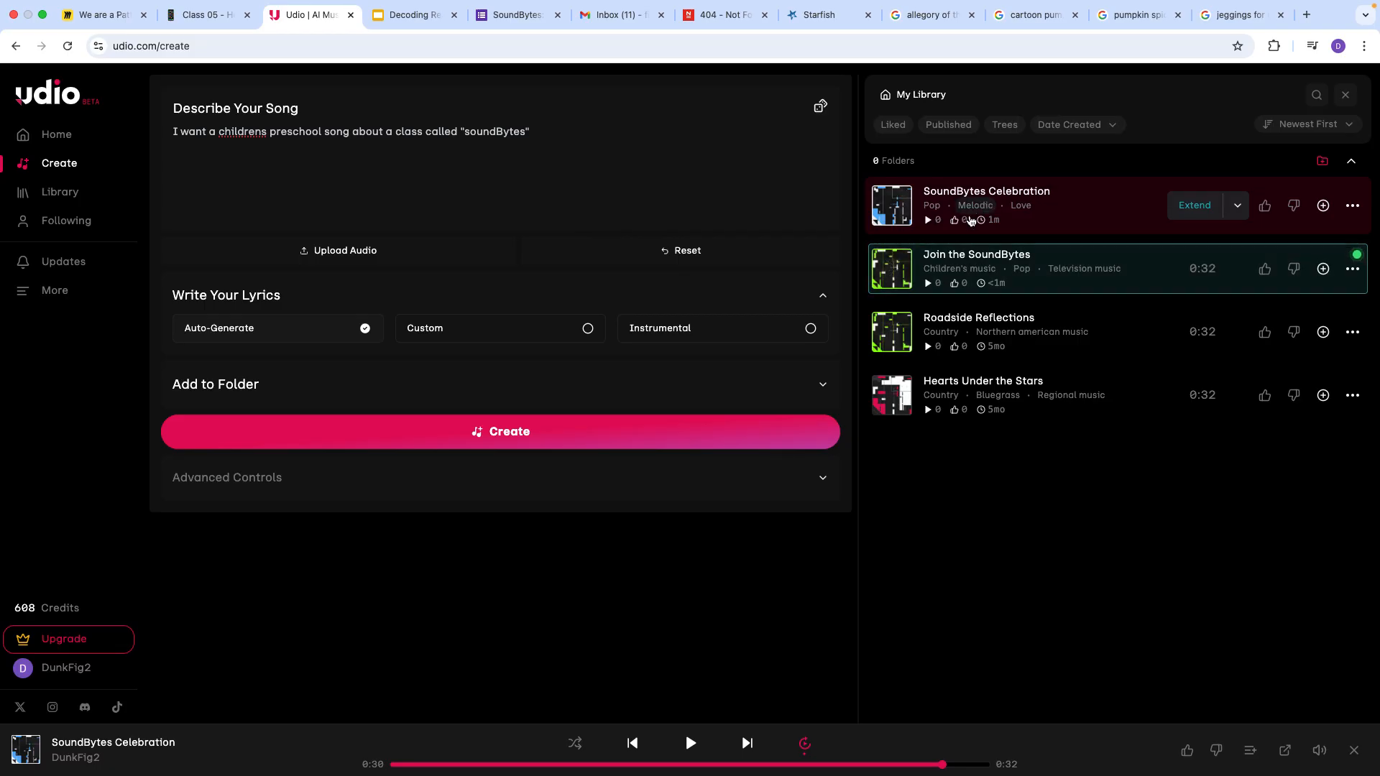
{"action": "left_click", "coordinate": [891, 269]}
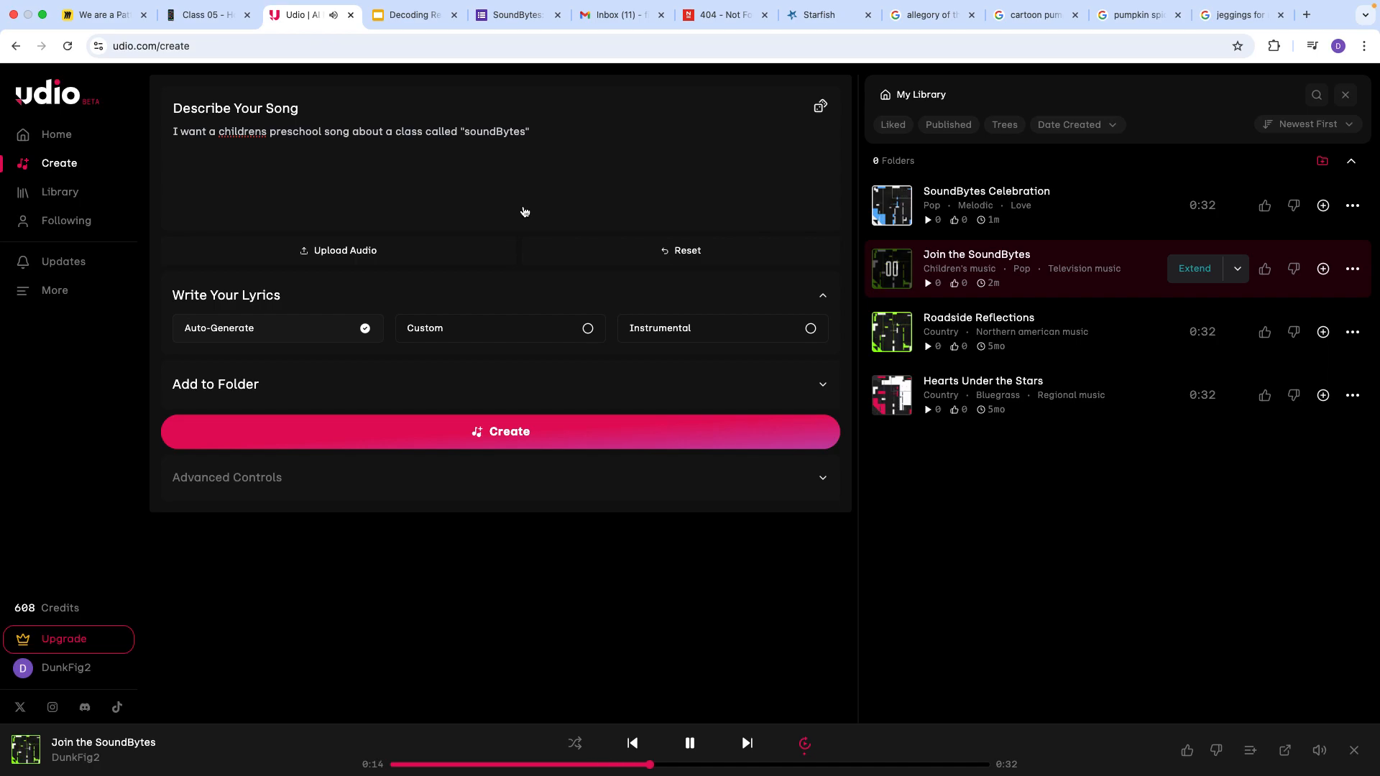
{"action": "left_click", "coordinate": [890, 275]}
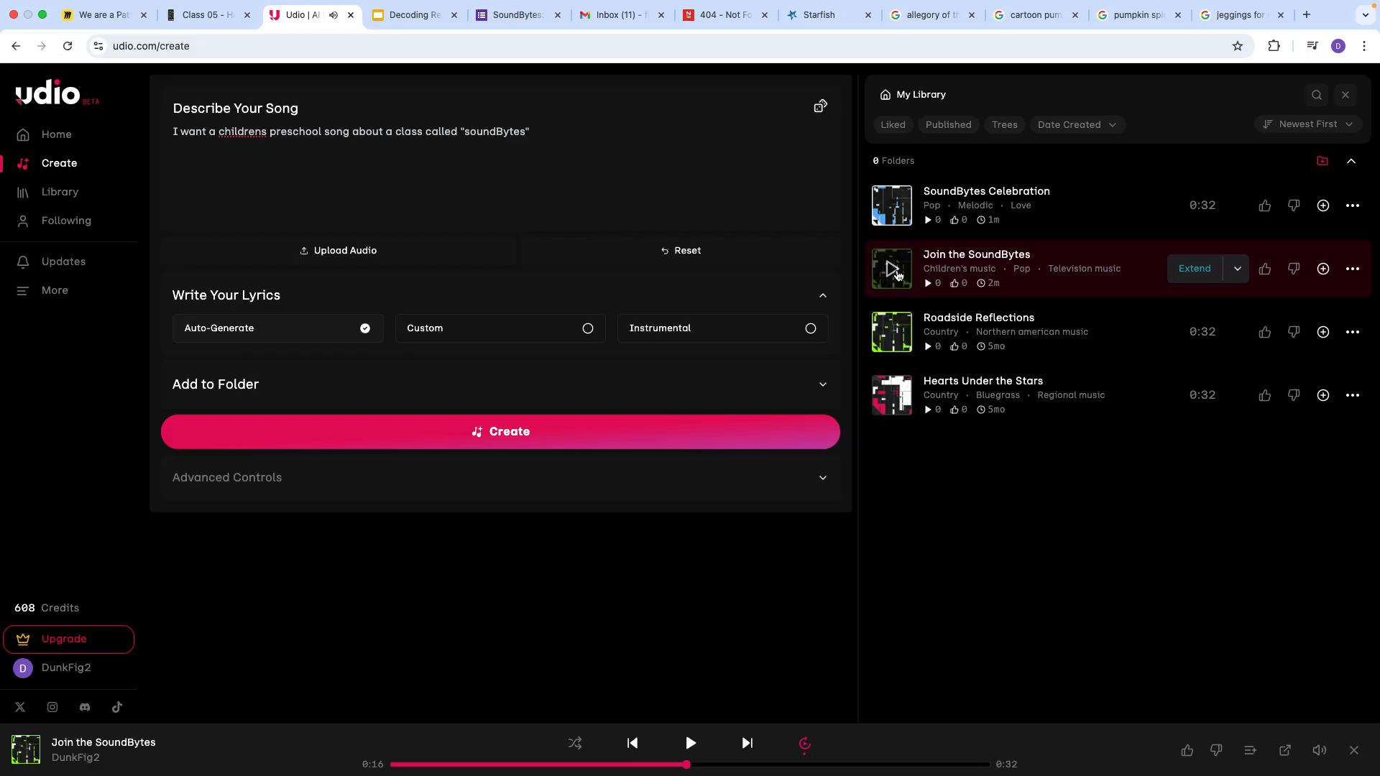